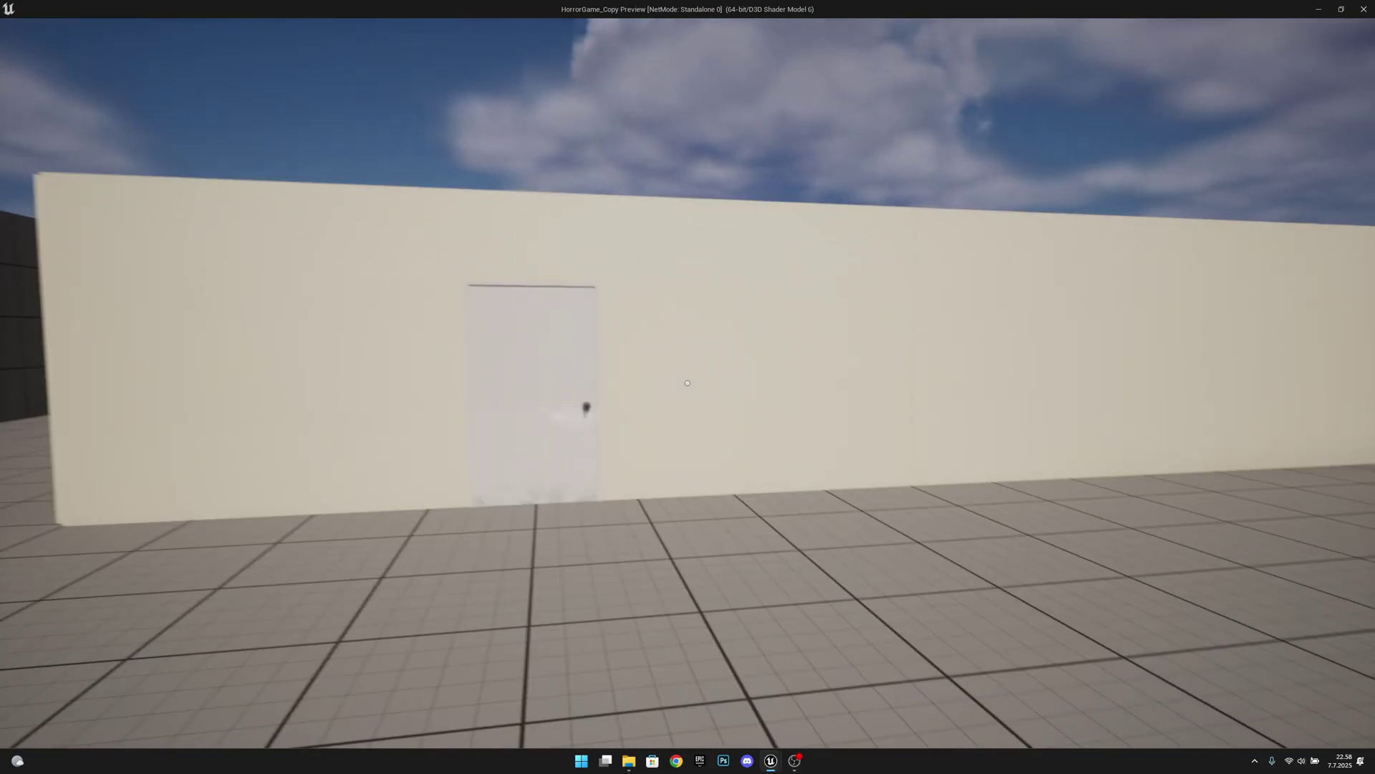
# Step: In Play mode, walk to the white box, pick up the key, and approach the door
pyautogui.press('w')
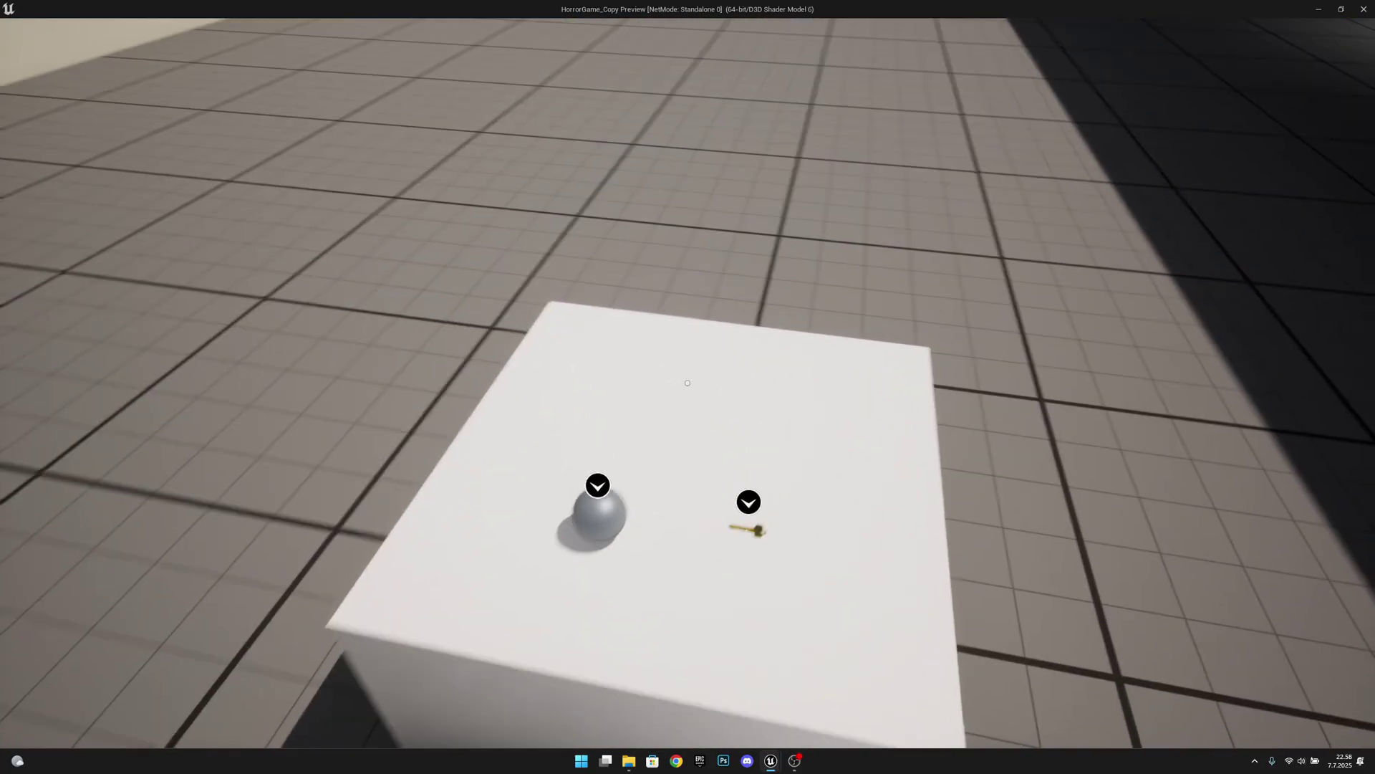
pyautogui.press('e')
pyautogui.press('w')
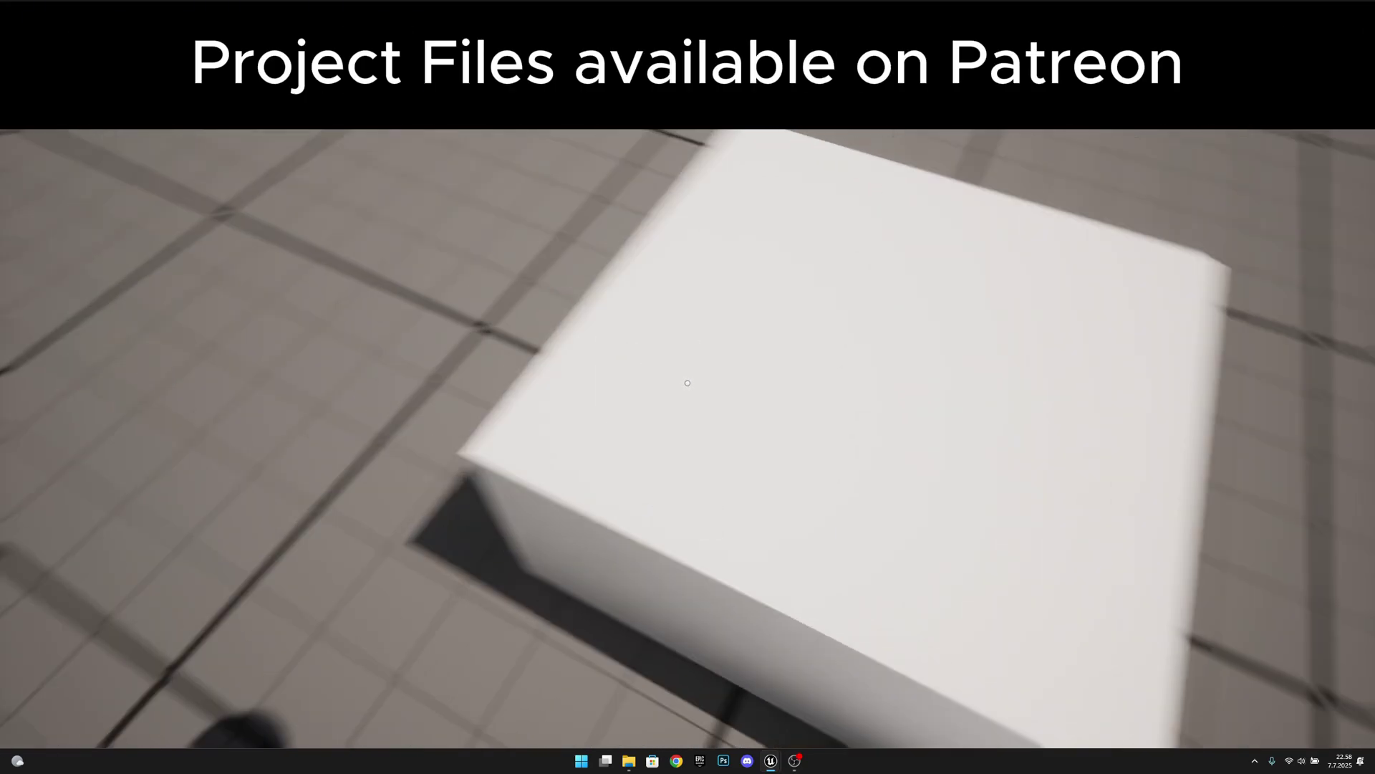
pyautogui.press('w')
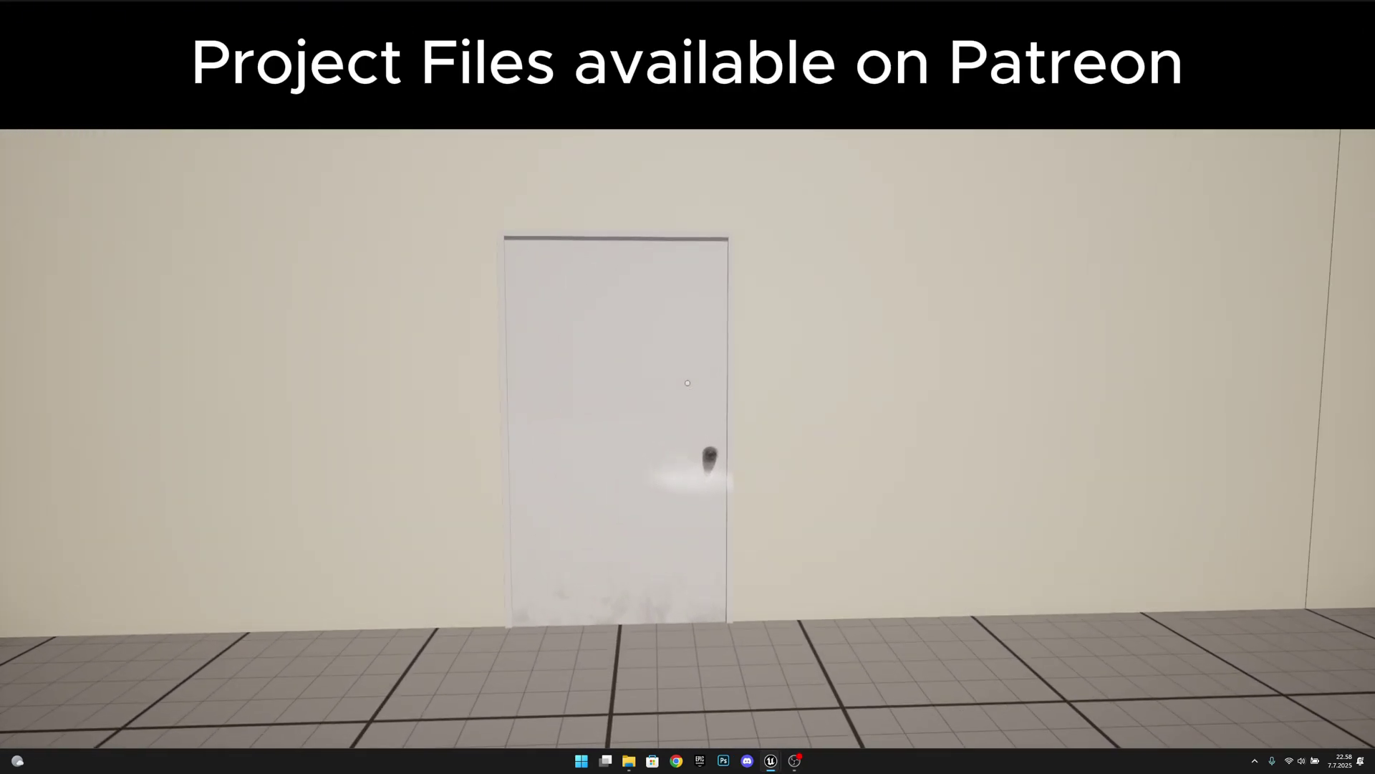
pyautogui.press('w')
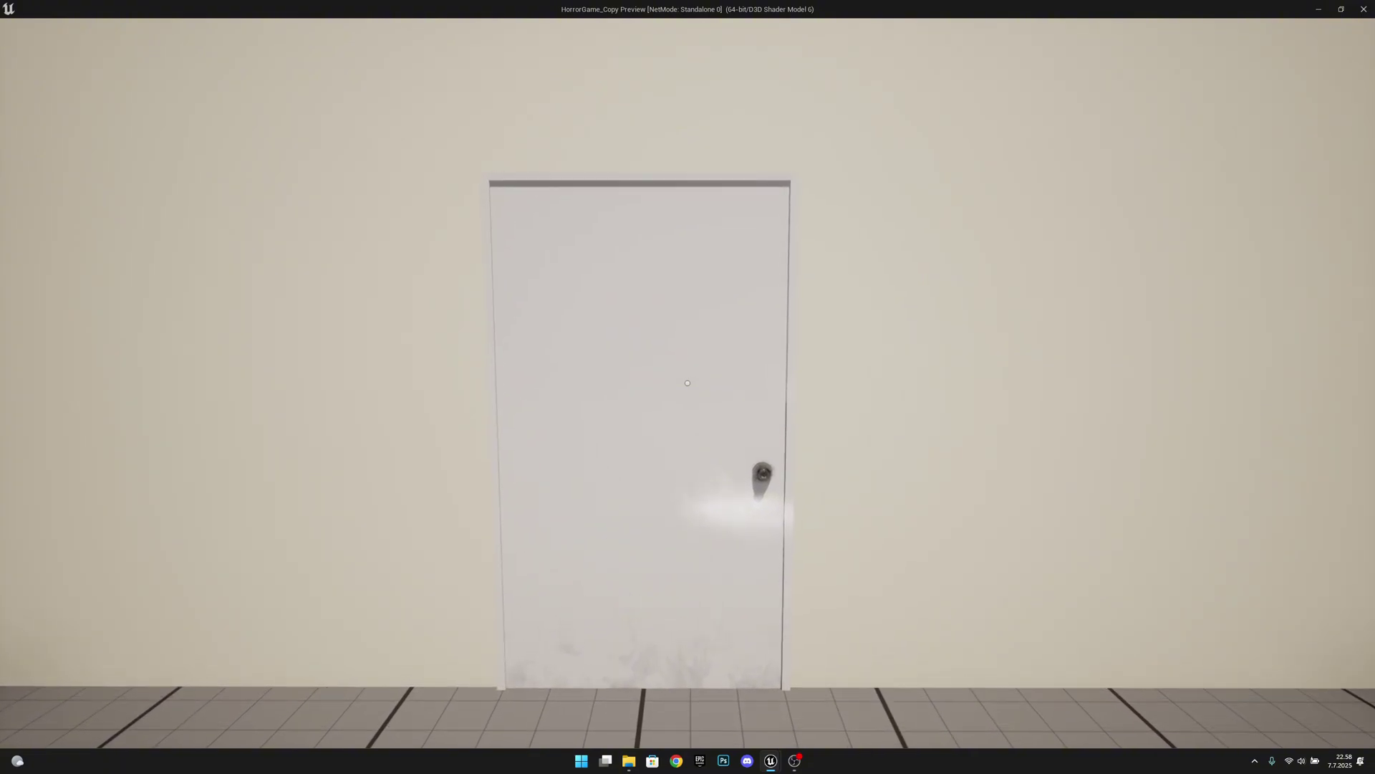
pyautogui.press('w')
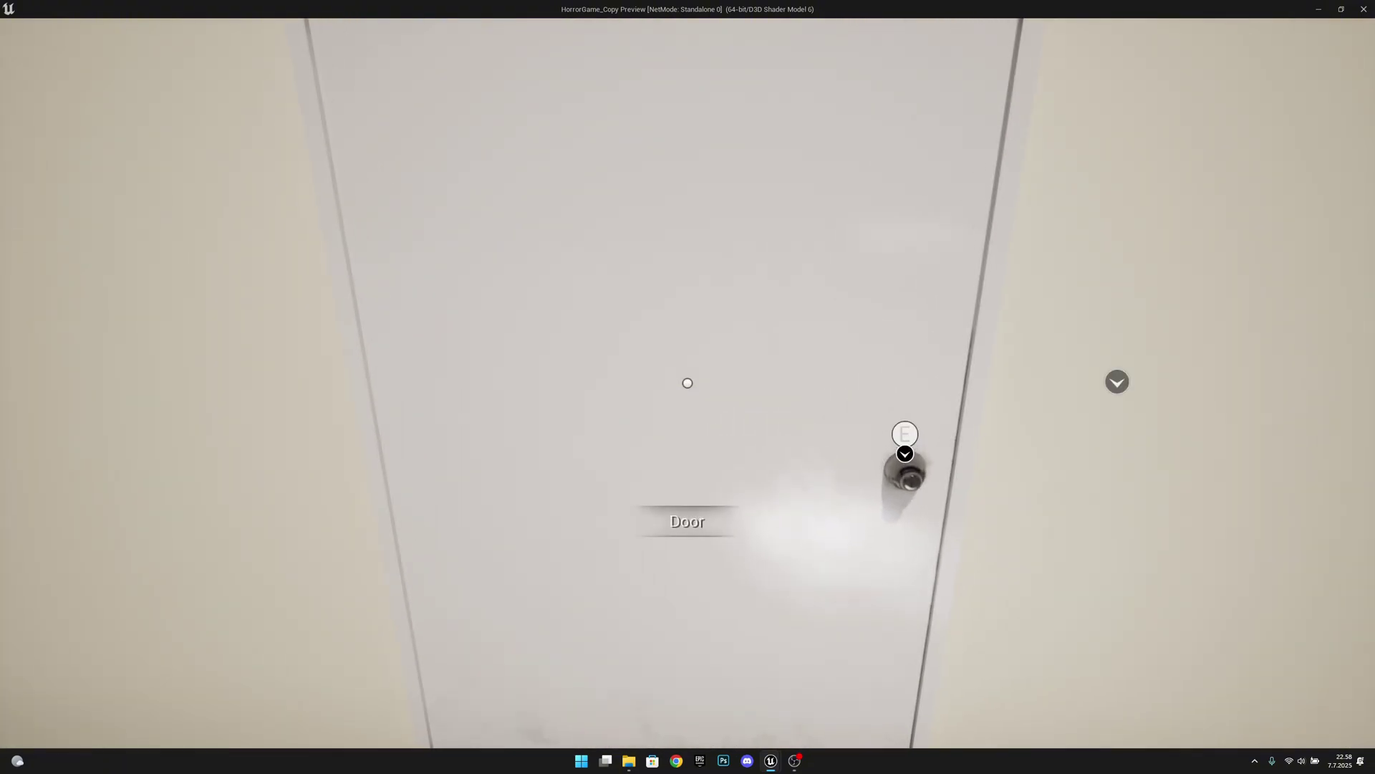
# Step: Use the key from the inventory to unlock the door and walk into the room
pyautogui.press('a')
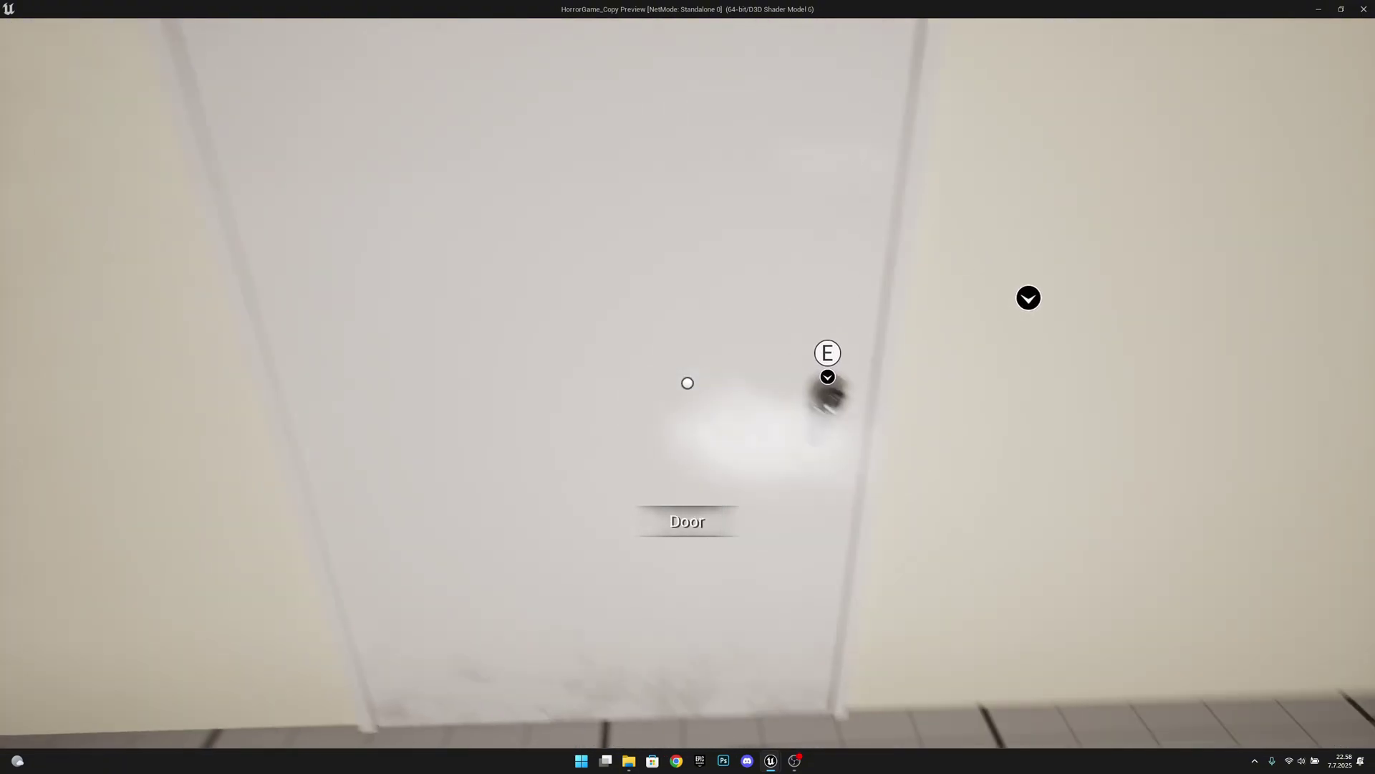
pyautogui.press('w')
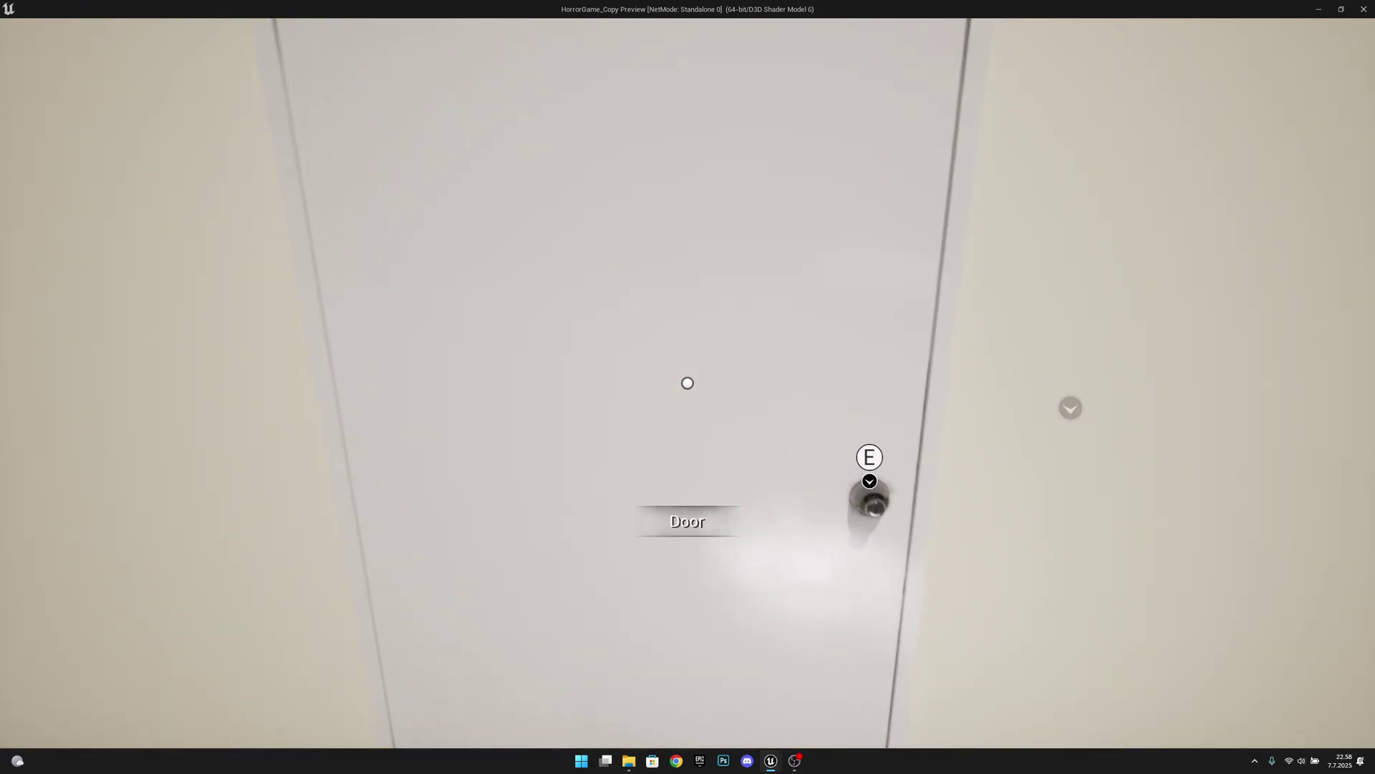
pyautogui.press('Tab')
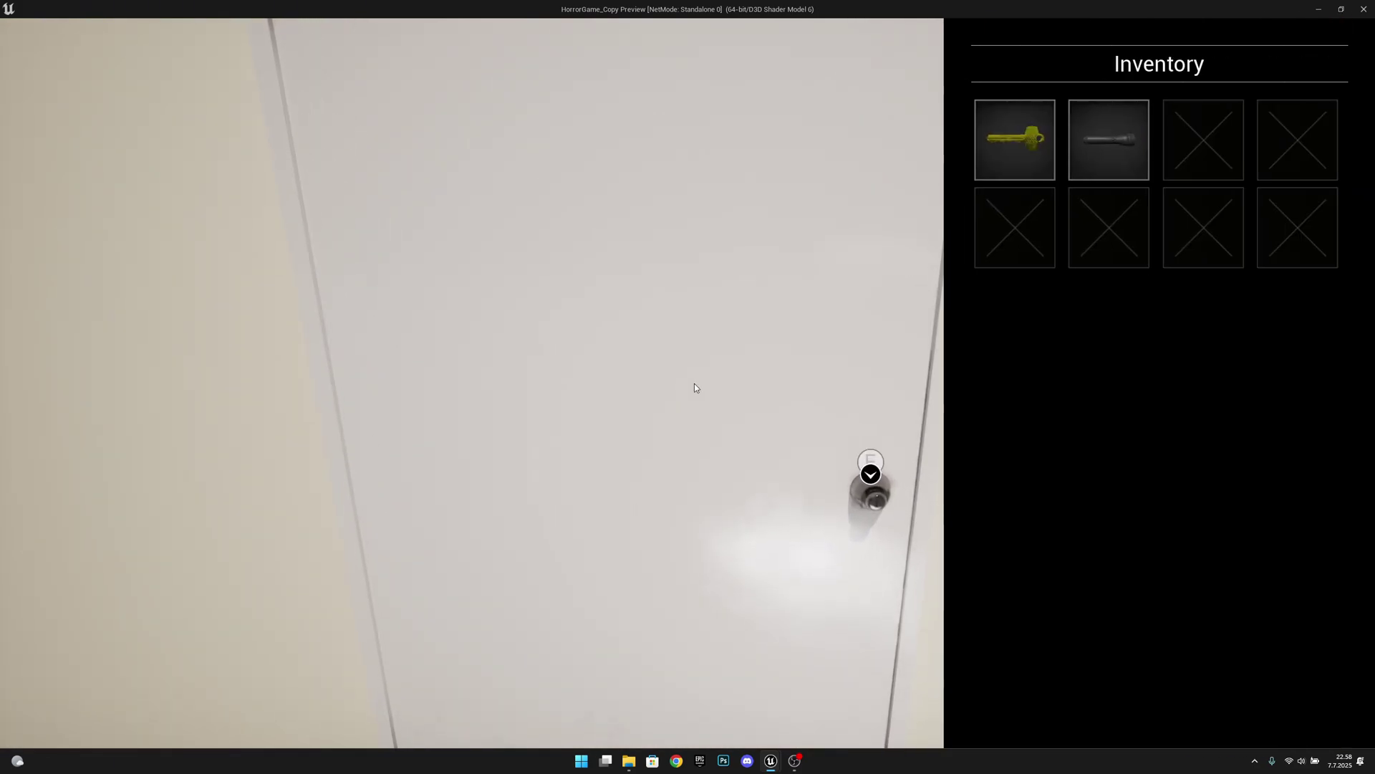
pyautogui.click(1025, 156)
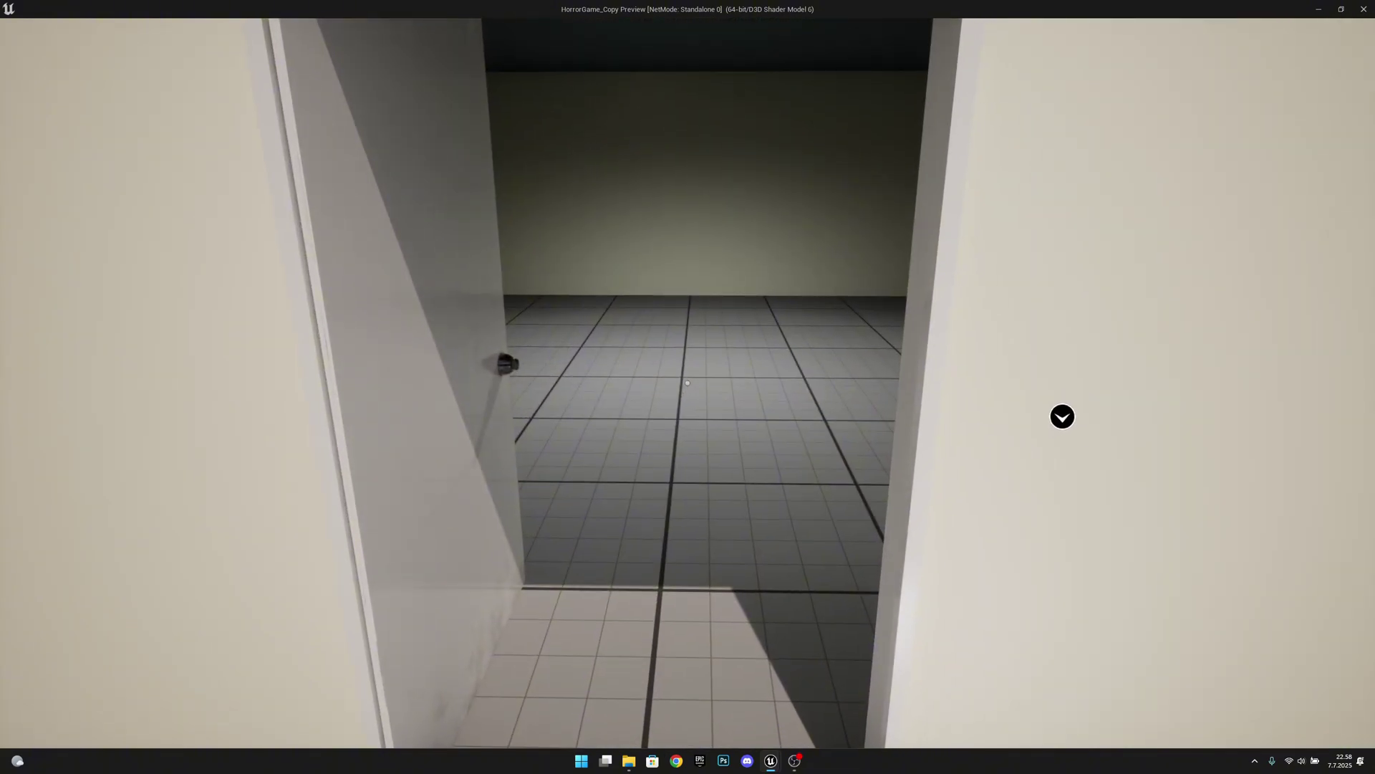
pyautogui.press('w')
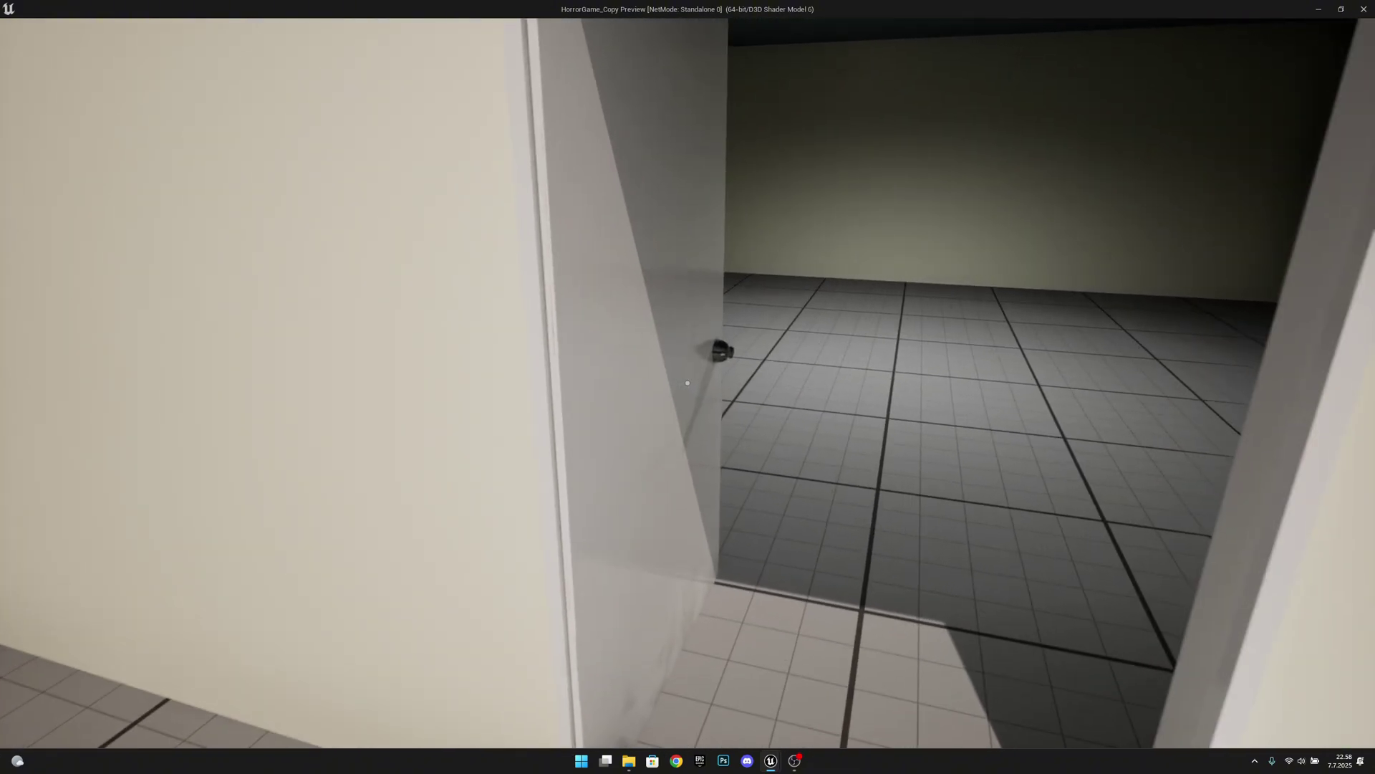
pyautogui.press('w')
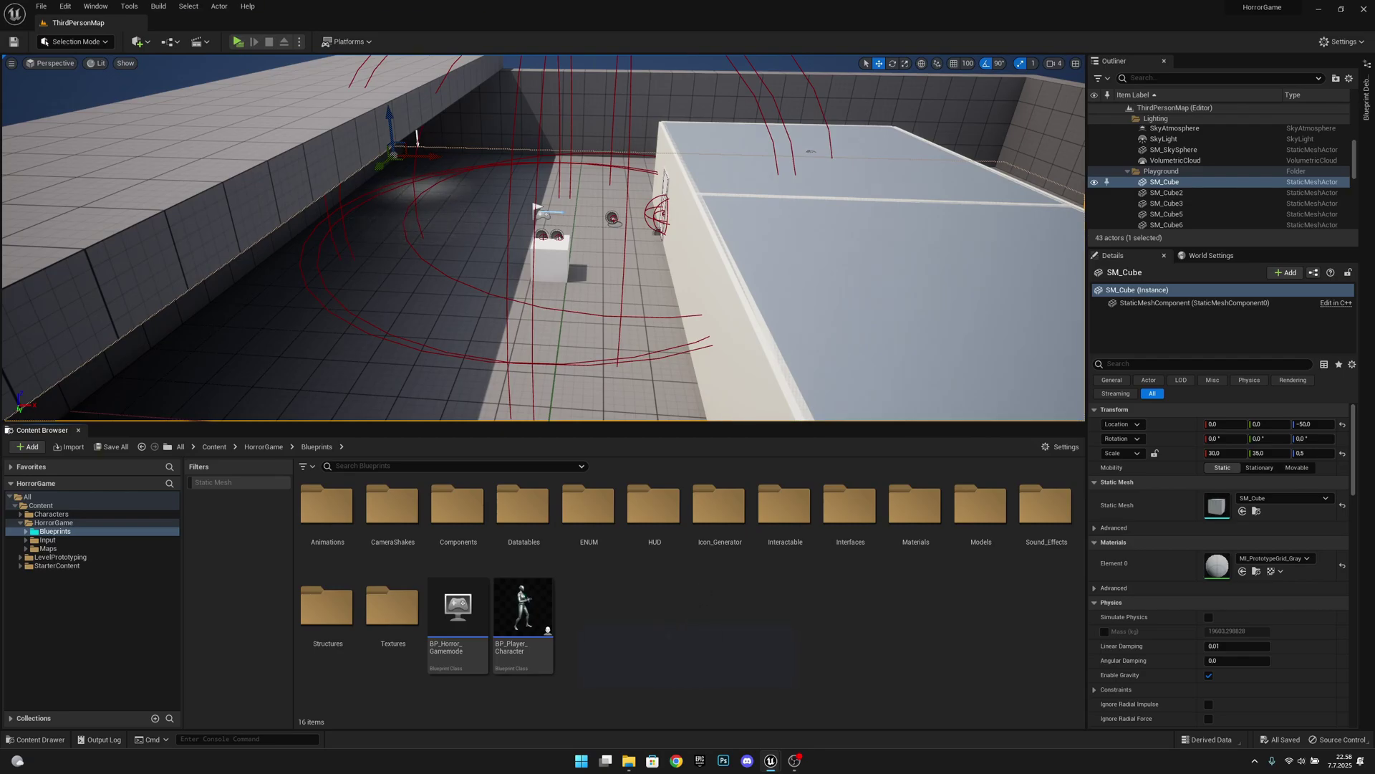
# Step: Browse to Blueprints > Interactable > Pickups and open the Base_Item blueprint for editing
pyautogui.doubleClick(785, 505)
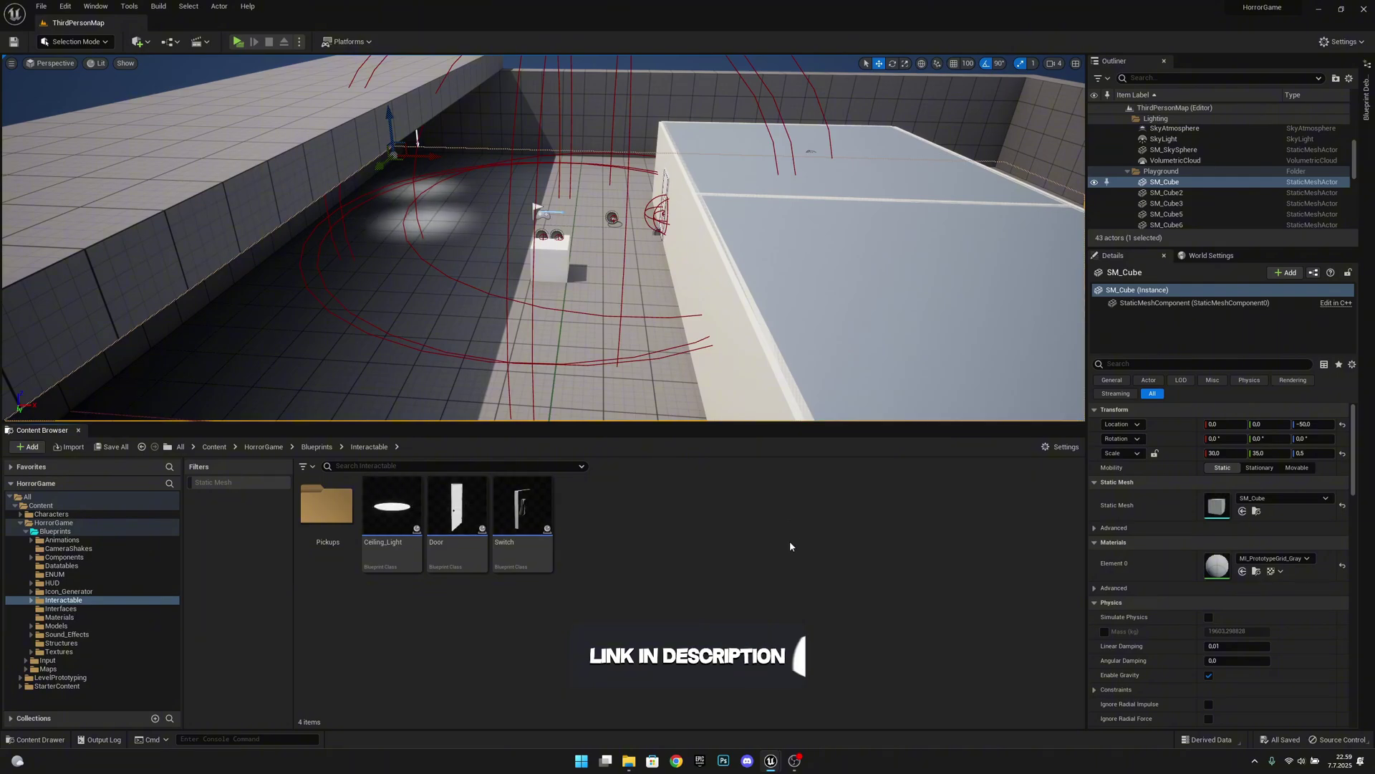
pyautogui.doubleClick(326, 507)
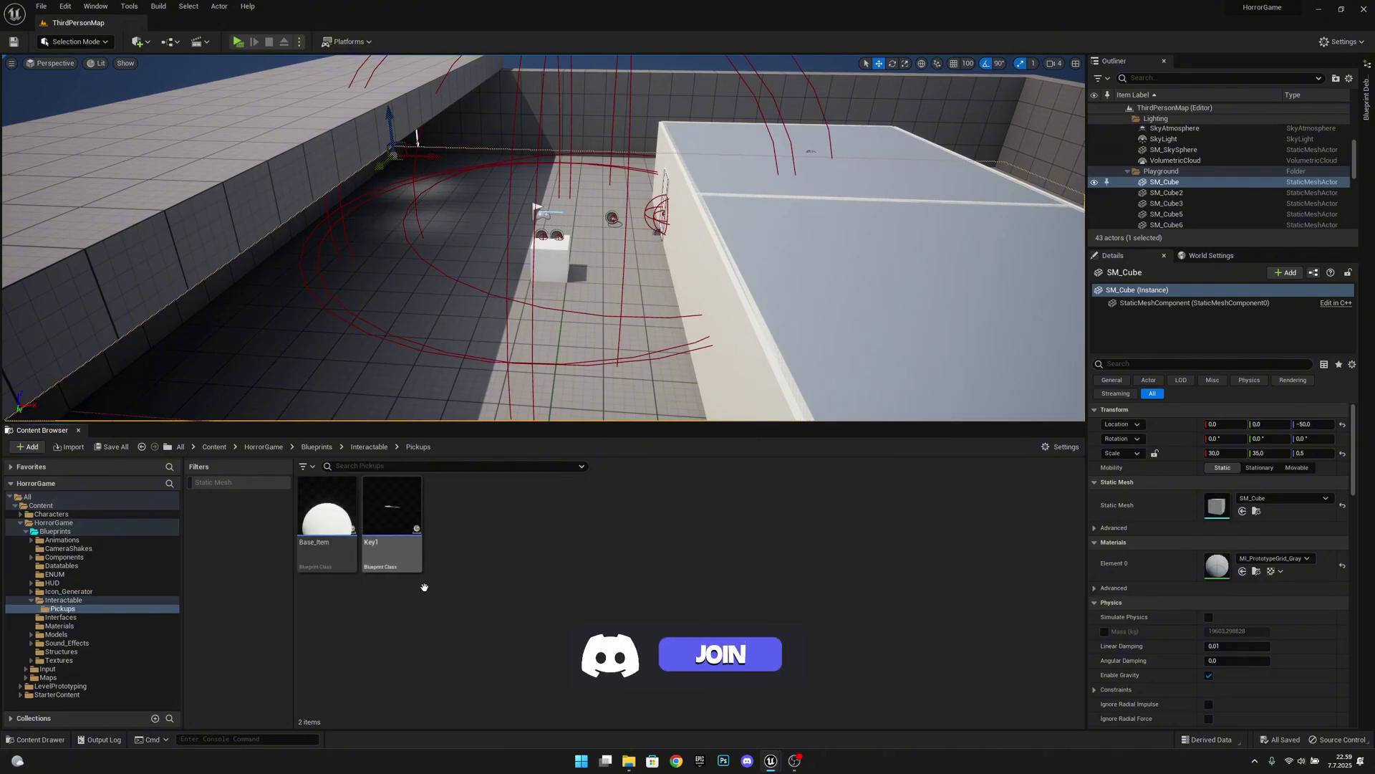
pyautogui.click(336, 506)
pyautogui.doubleClick(335, 506)
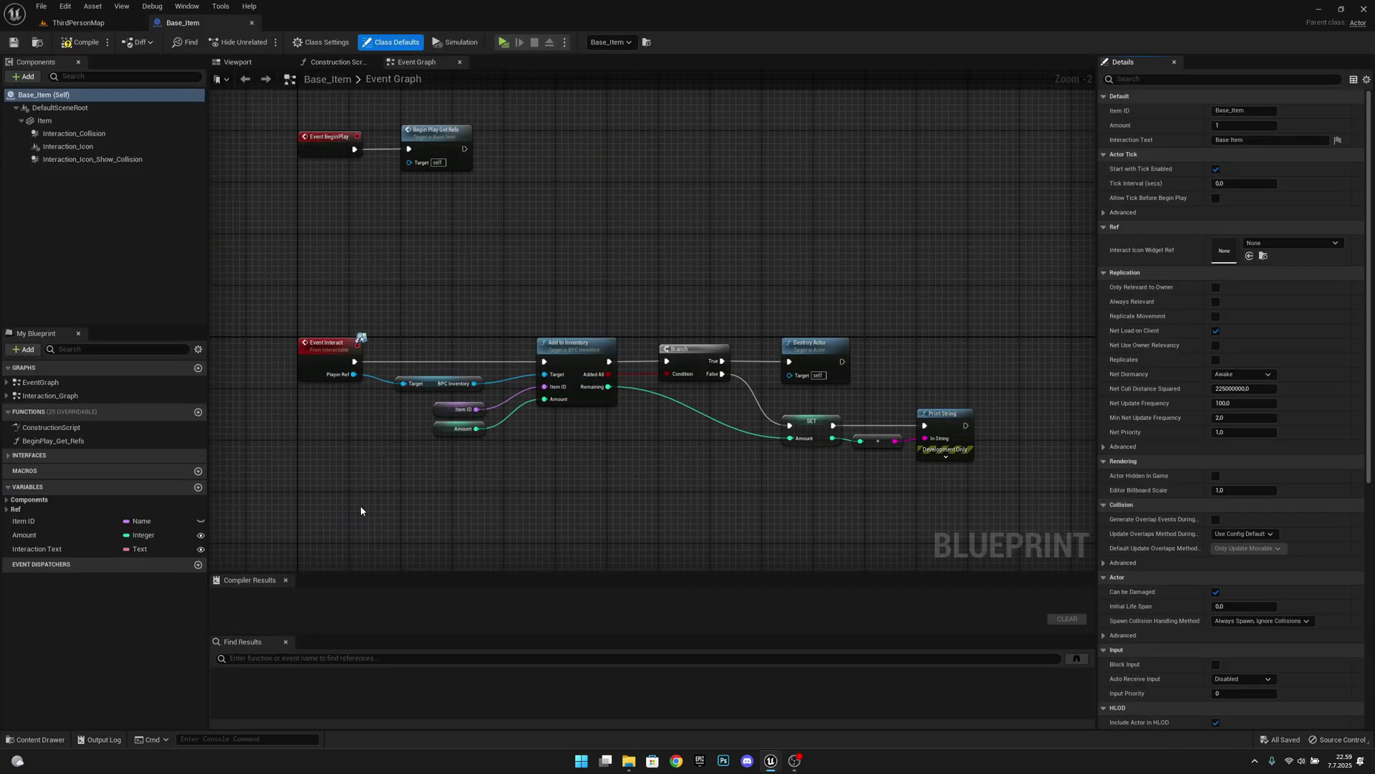
# Step: Inspect Base_Item's Interaction_Icon_Show_Collision sphere in the Viewport
pyautogui.click(259, 65)
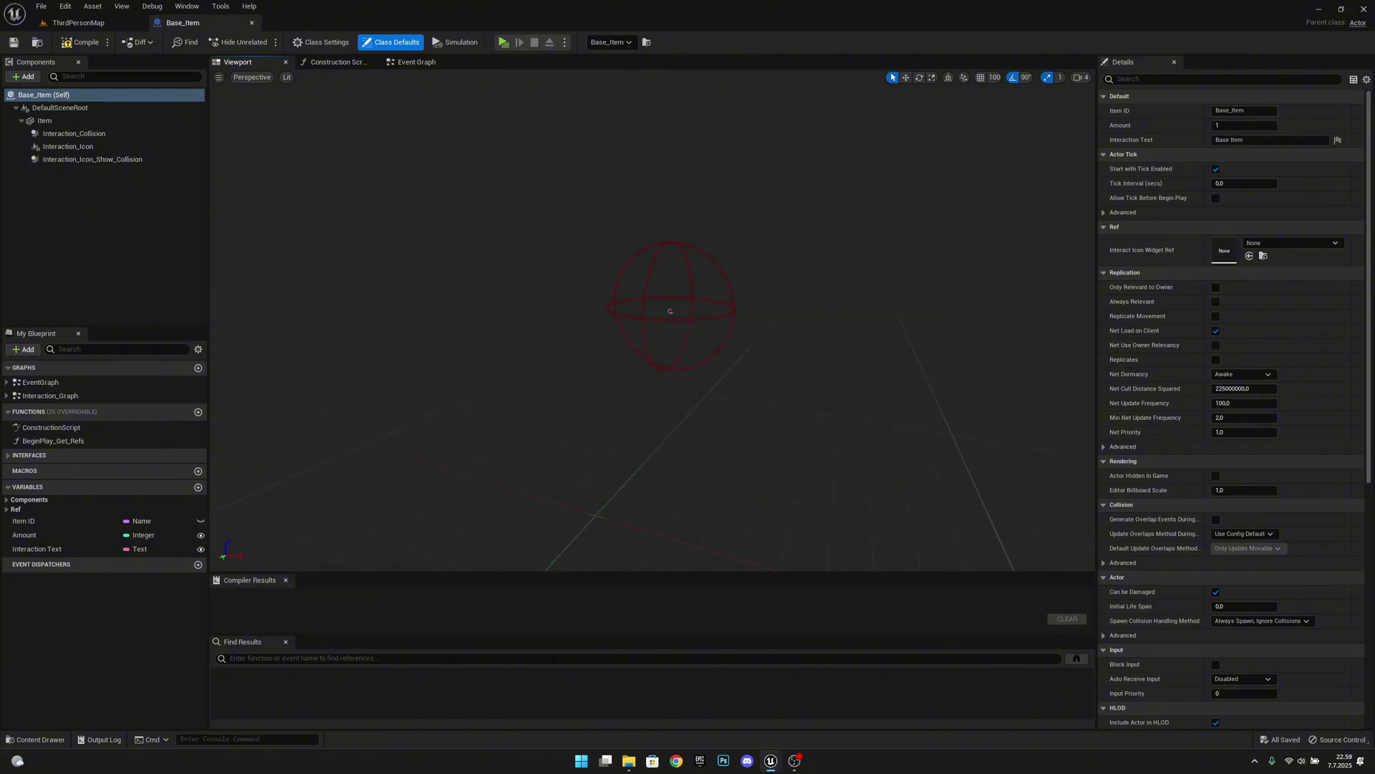
pyautogui.moveTo(669, 311)
pyautogui.mouseDown(button='right')
pyautogui.moveTo(660, 292)
pyautogui.moveTo(658, 333)
pyautogui.mouseUp(button='right')
pyautogui.click(143, 159)
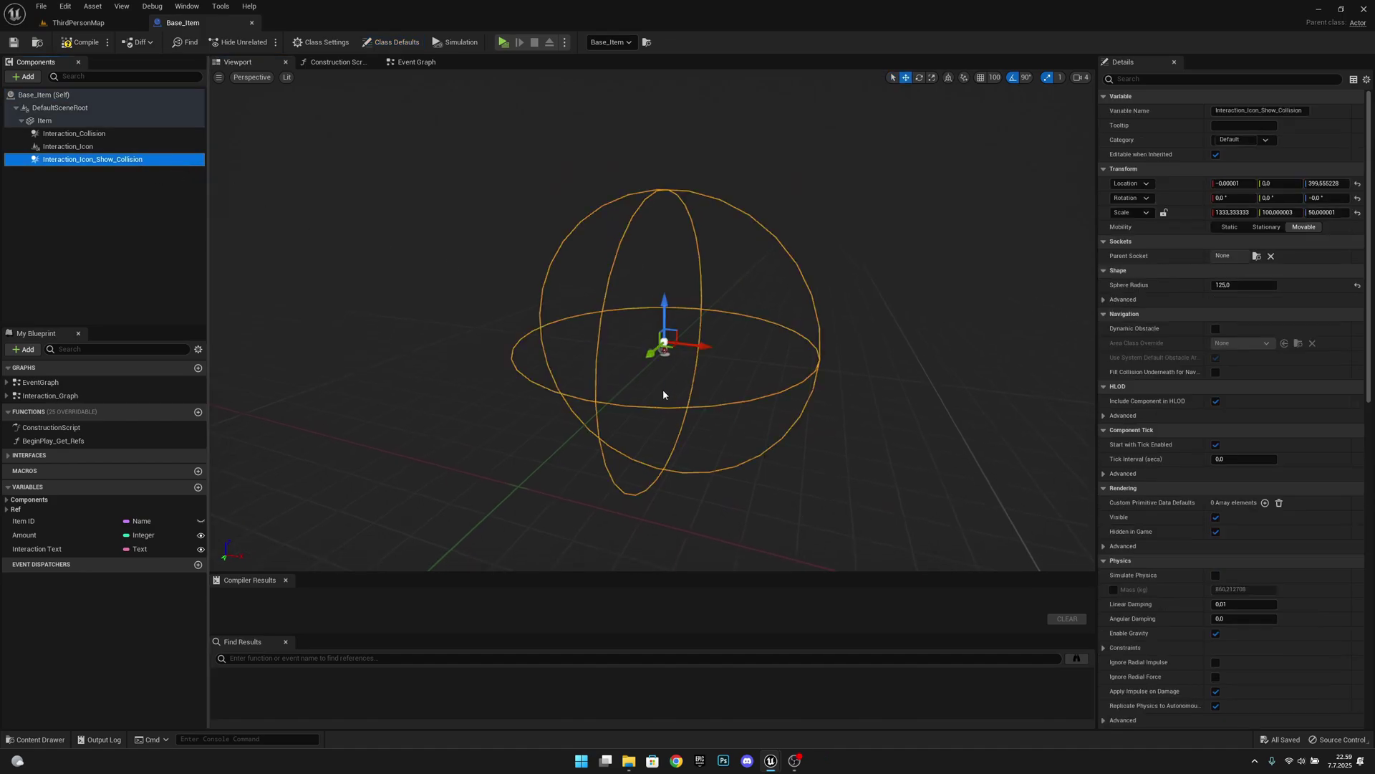
pyautogui.click(79, 22)
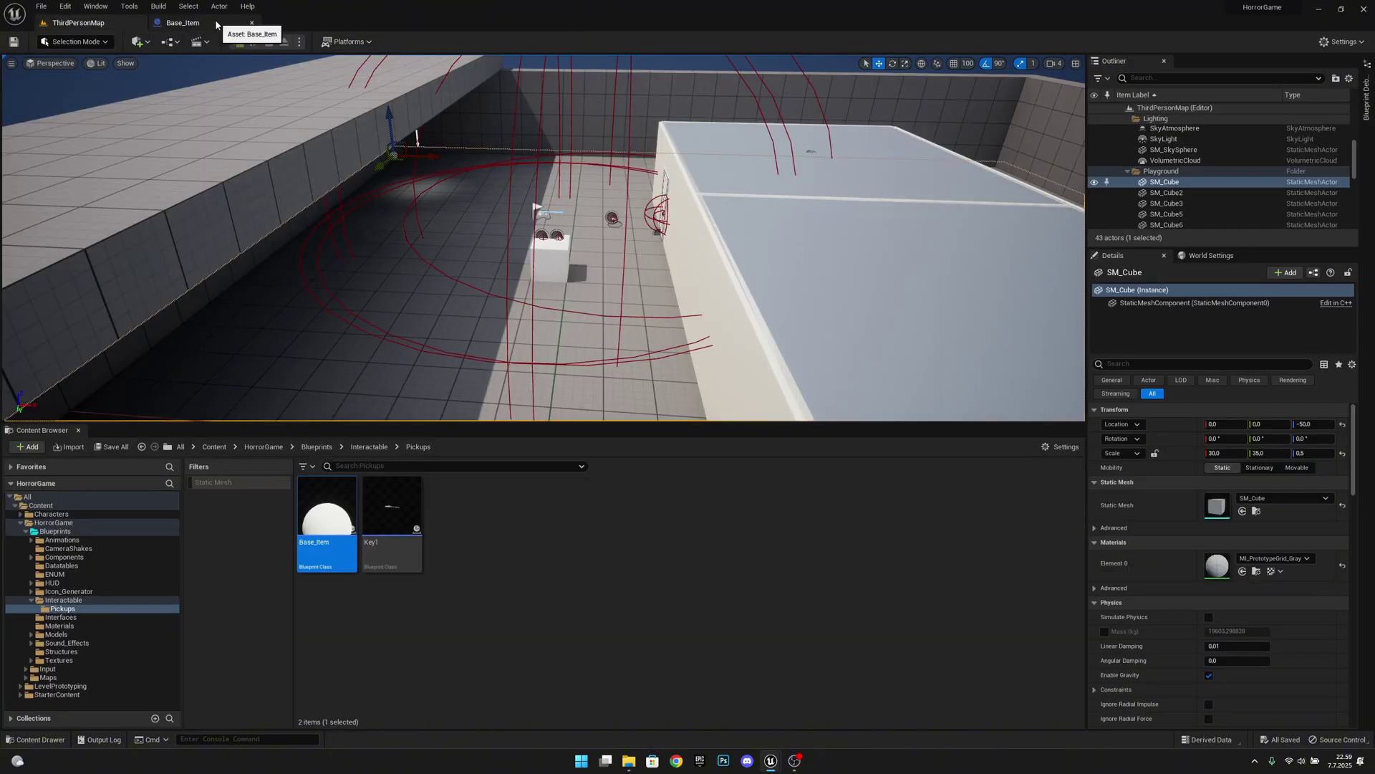
pyautogui.click(187, 23)
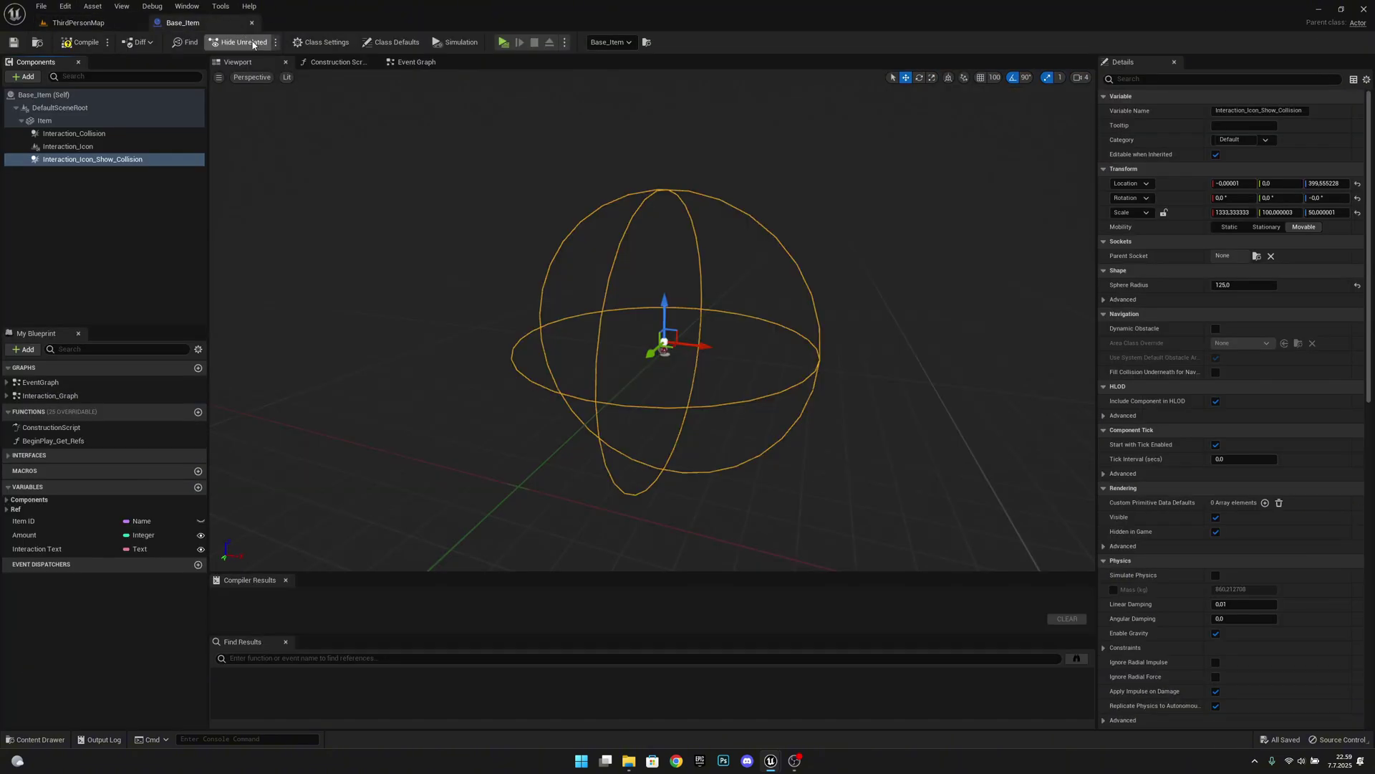
# Step: Check Interaction_Collision, then drag Interaction_Icon_Show_Collision onto DefaultSceneRoot
pyautogui.click(91, 136)
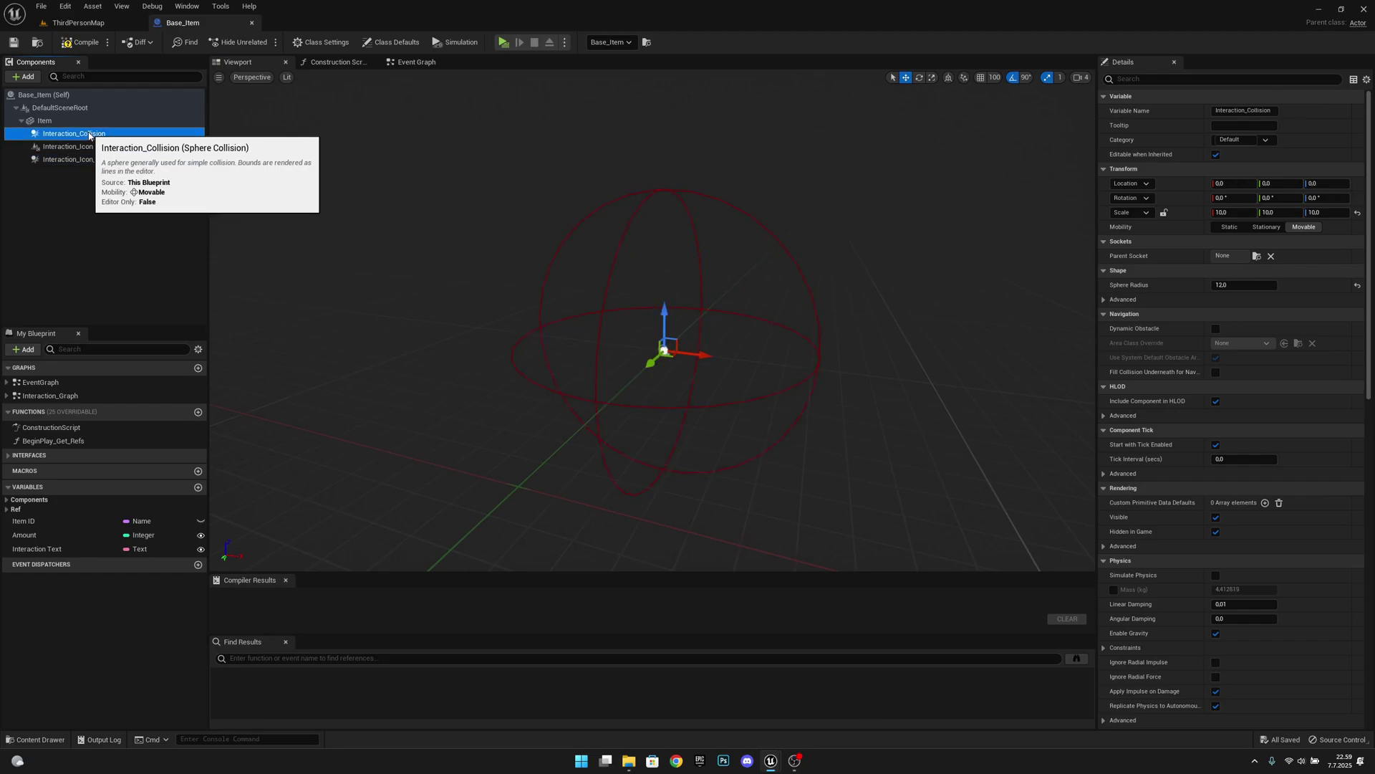
pyautogui.click(93, 179)
pyautogui.click(93, 135)
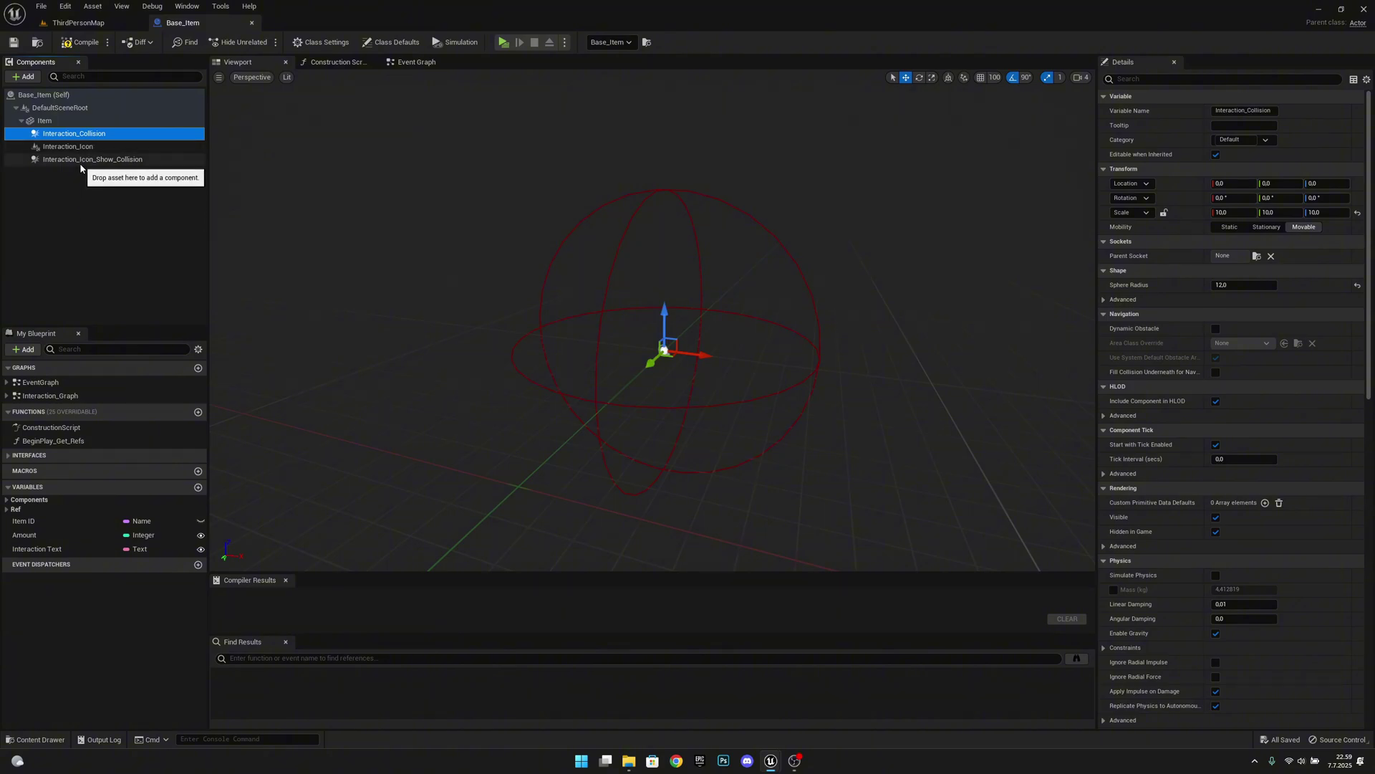
pyautogui.moveTo(81, 162); pyautogui.dragTo(63, 111)
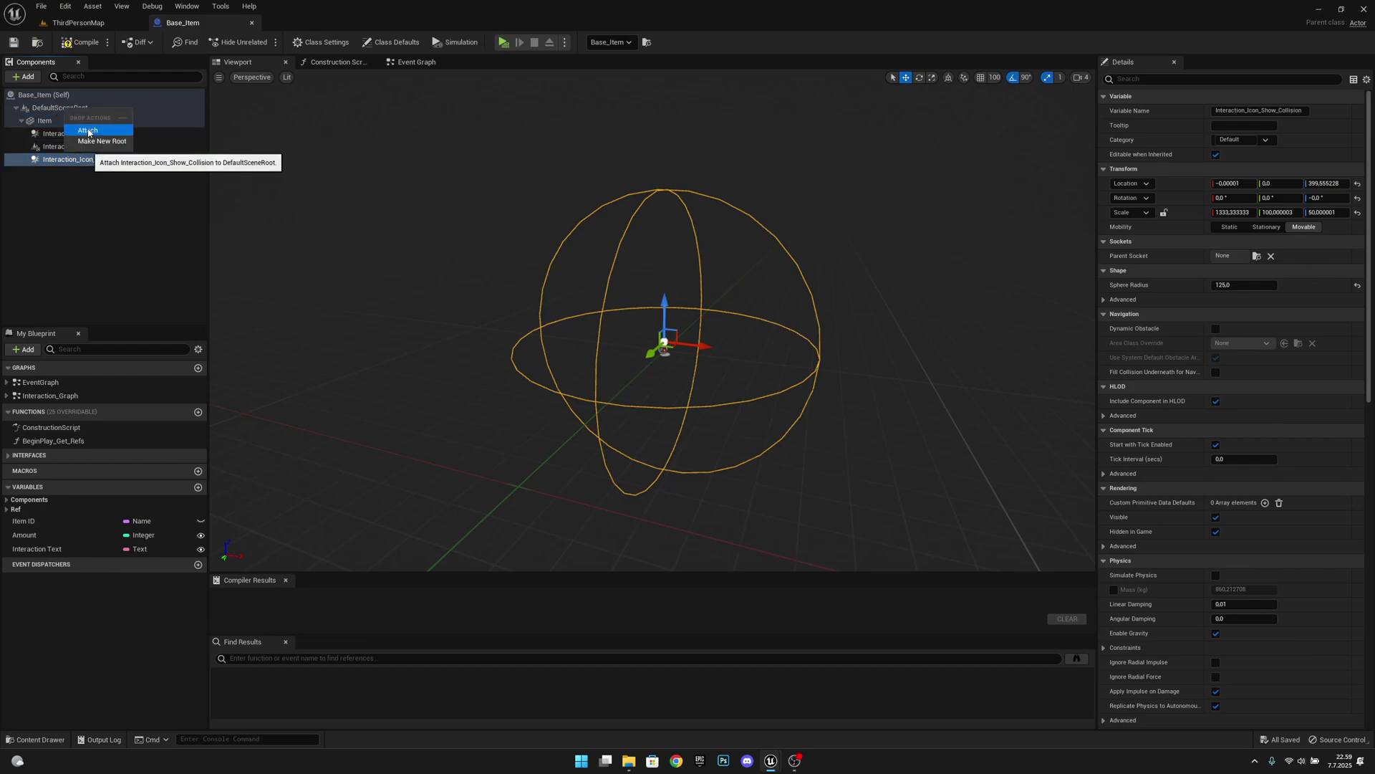
# Step: Attach the sphere to DefaultSceneRoot, reset its location and set its scale to 1
pyautogui.click(85, 130)
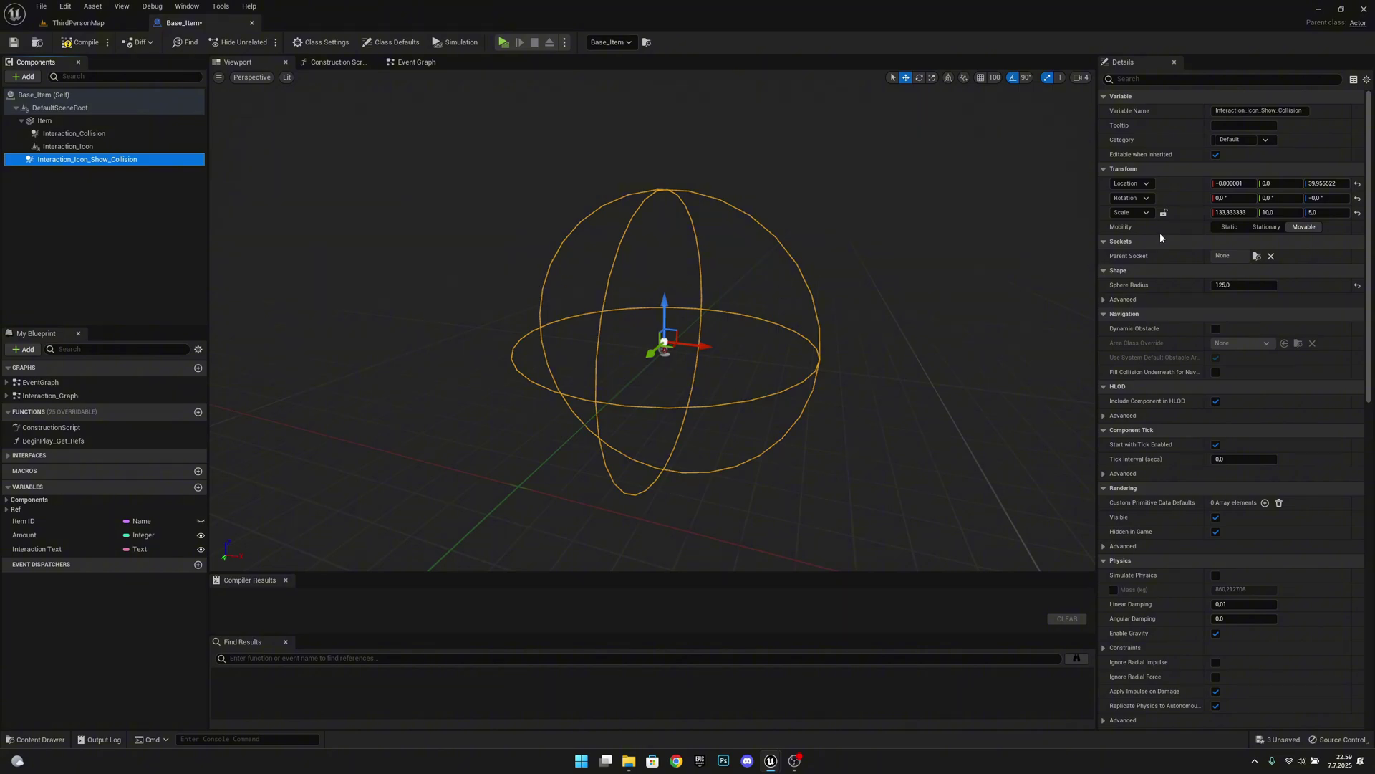
pyautogui.click(1357, 184)
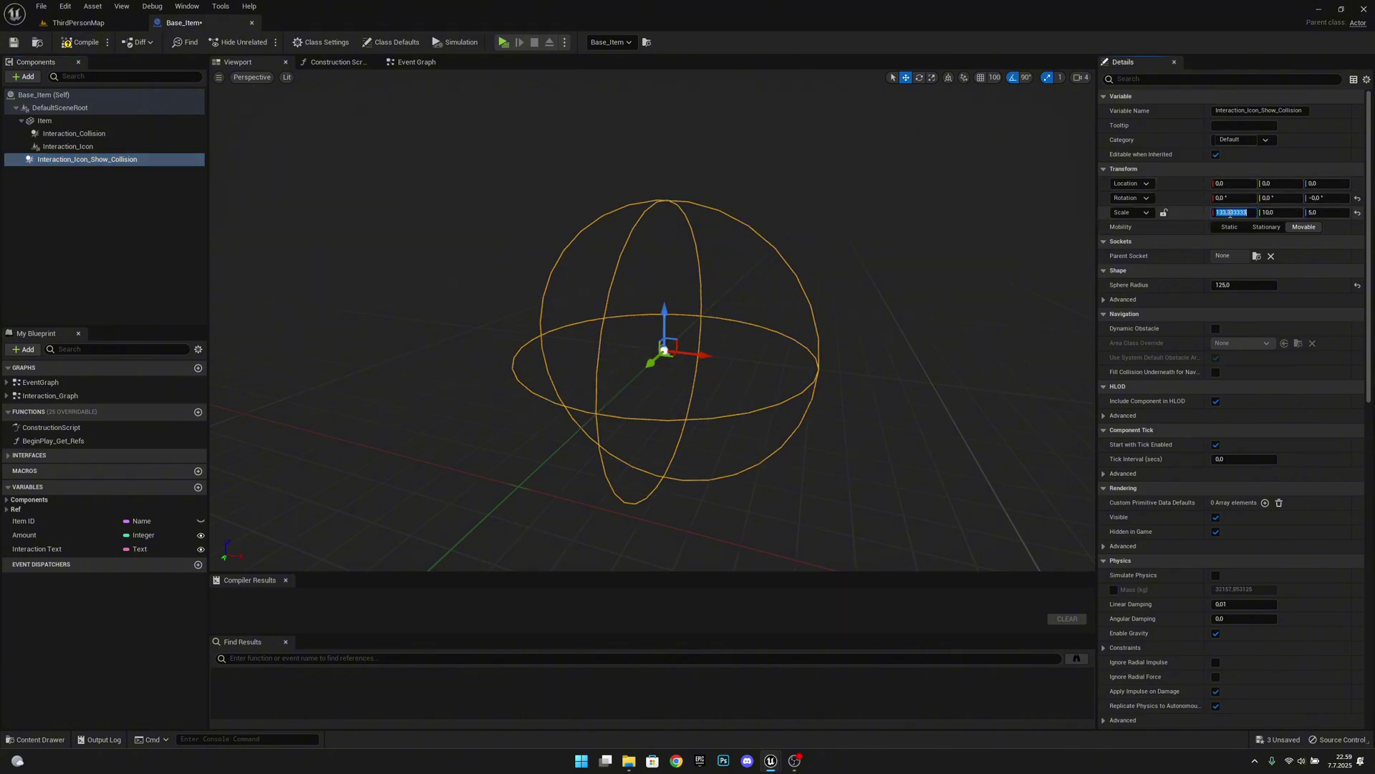
pyautogui.write('1')
pyautogui.press('Return')
pyautogui.click(1280, 212)
pyautogui.write('1')
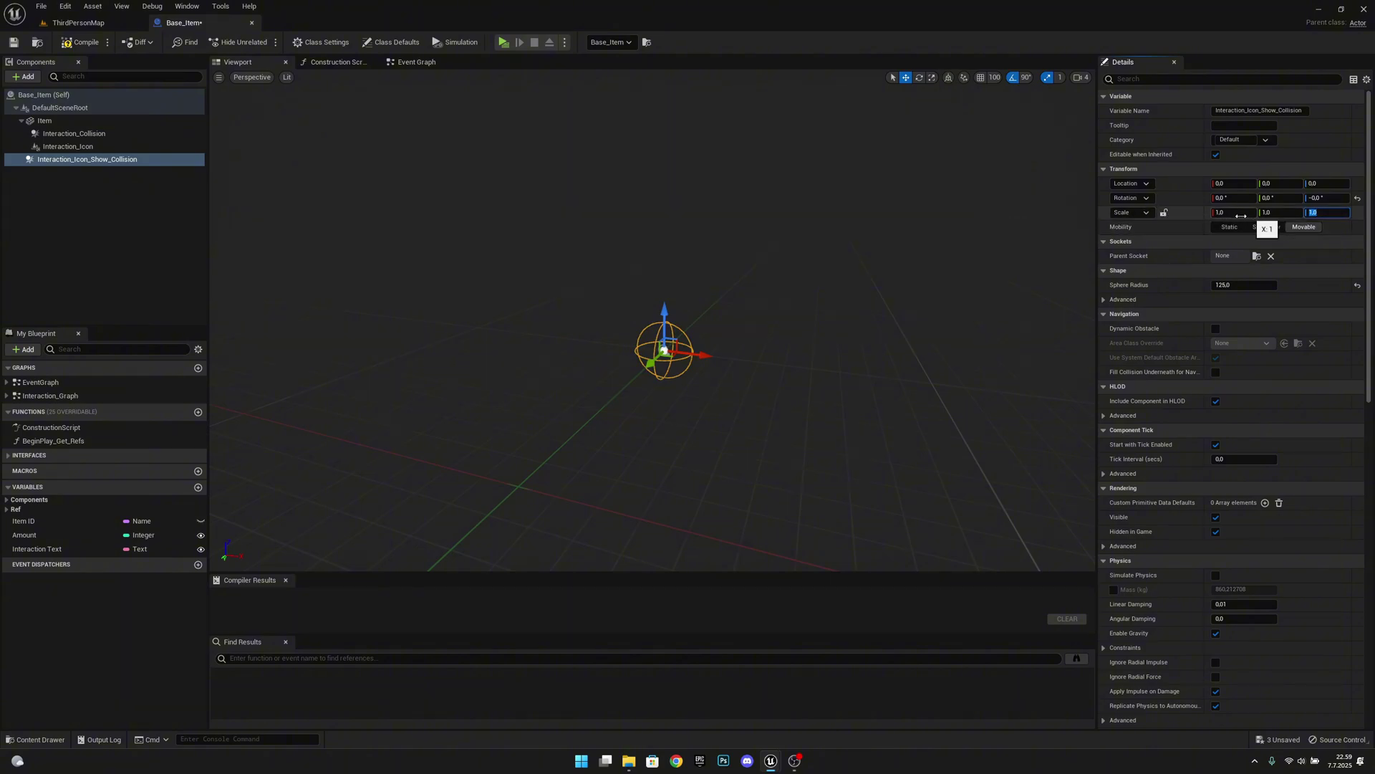
# Step: Set the sphere radius to 150, move it under Item, then compile and save Base_Item
pyautogui.moveTo(797, 348); pyautogui.dragTo(704, 290)
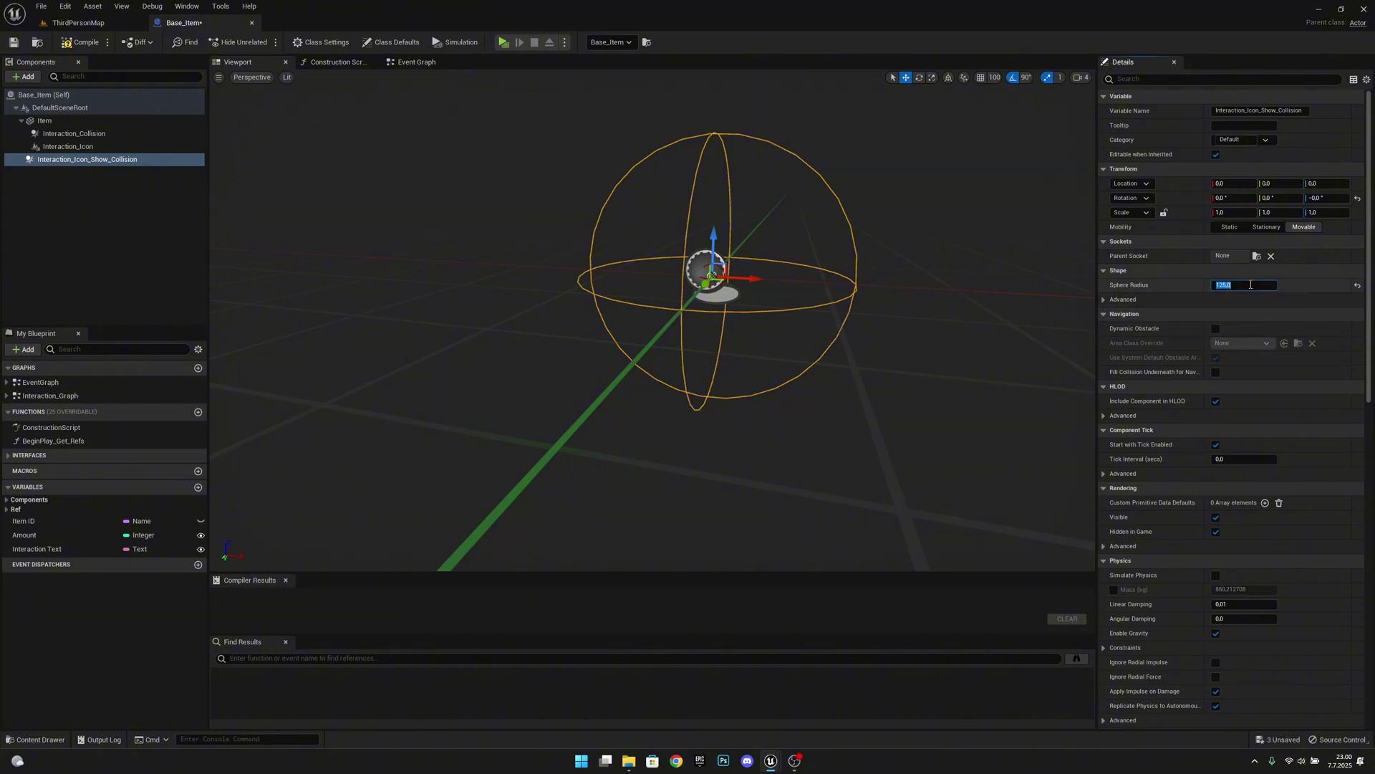
pyautogui.write('0')
pyautogui.press('Return')
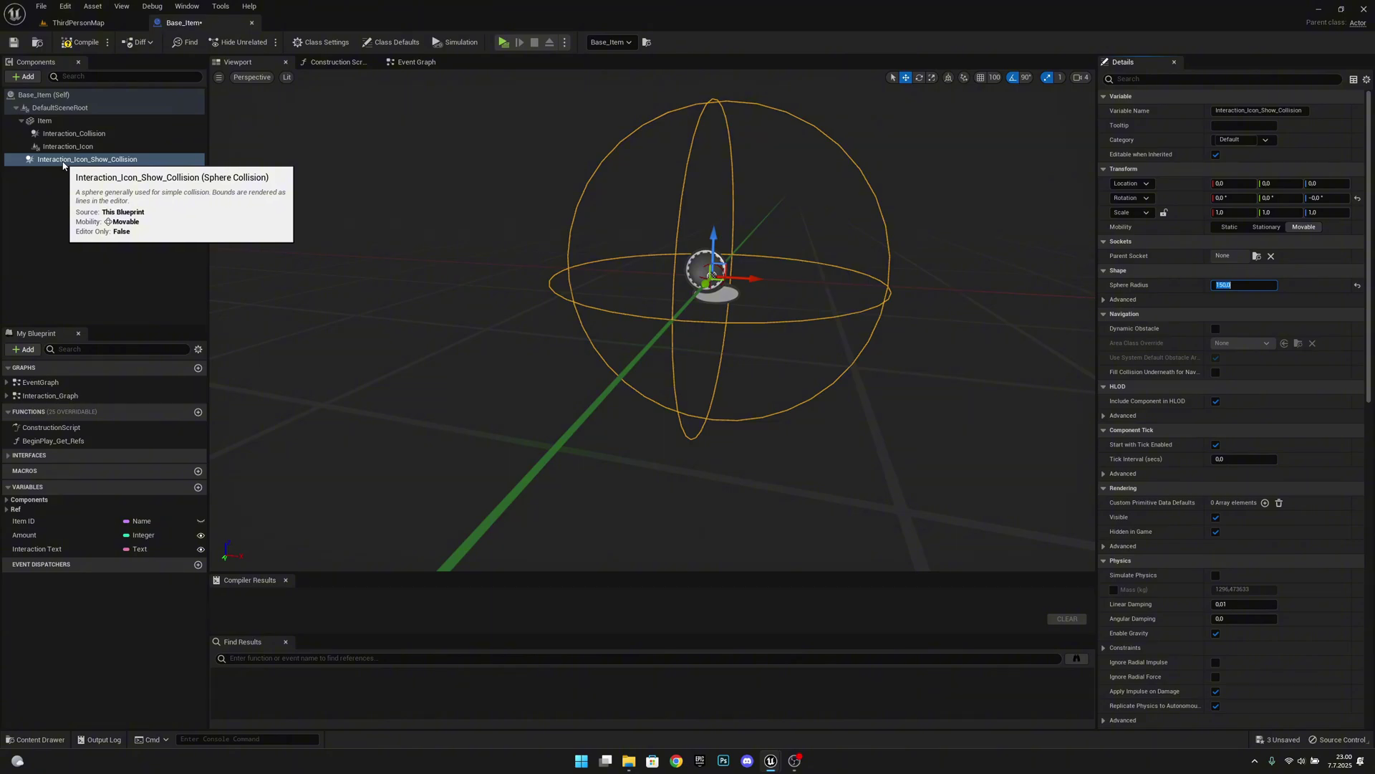
pyautogui.moveTo(63, 165); pyautogui.dragTo(60, 124)
pyautogui.click(81, 42)
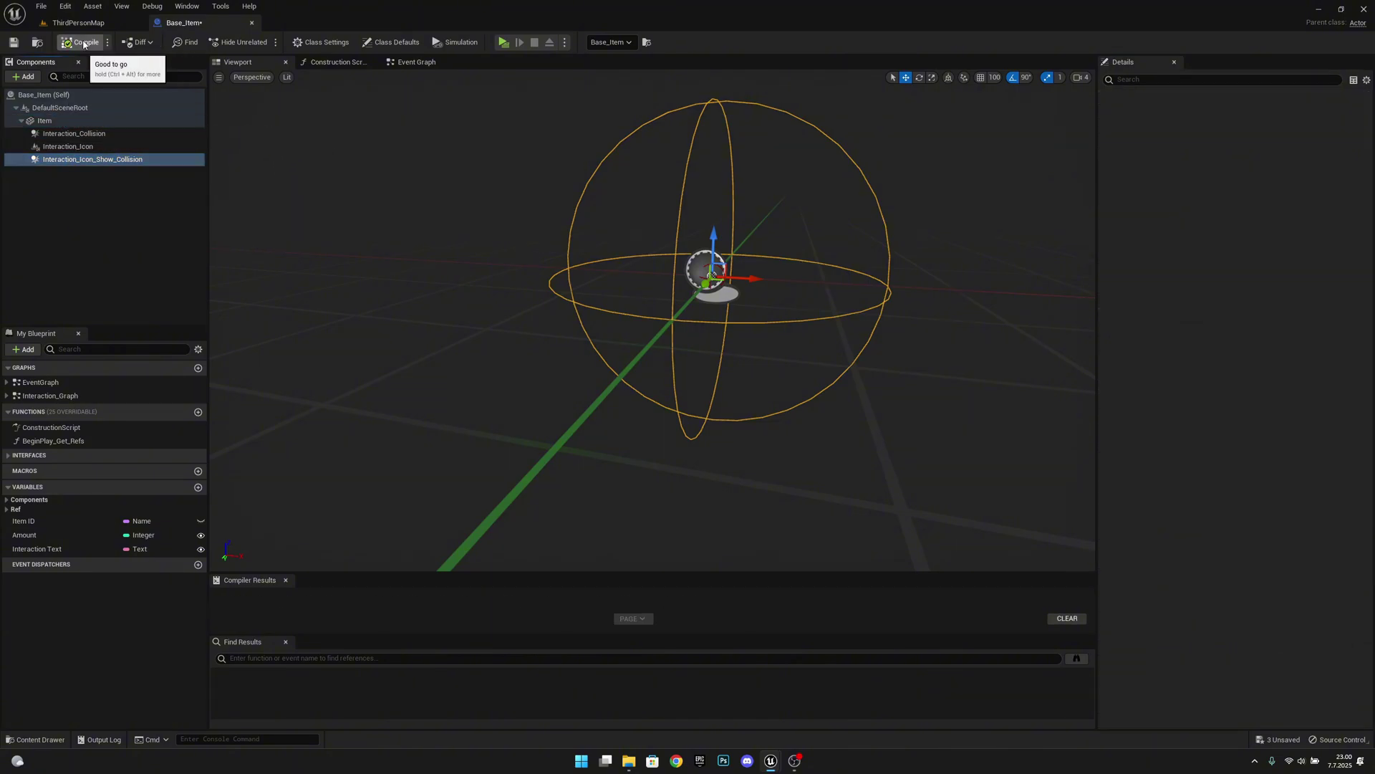
pyautogui.click(13, 42)
# Step: Close Base_Item and open the Key1 blueprint framed in its Viewport
pyautogui.click(252, 23)
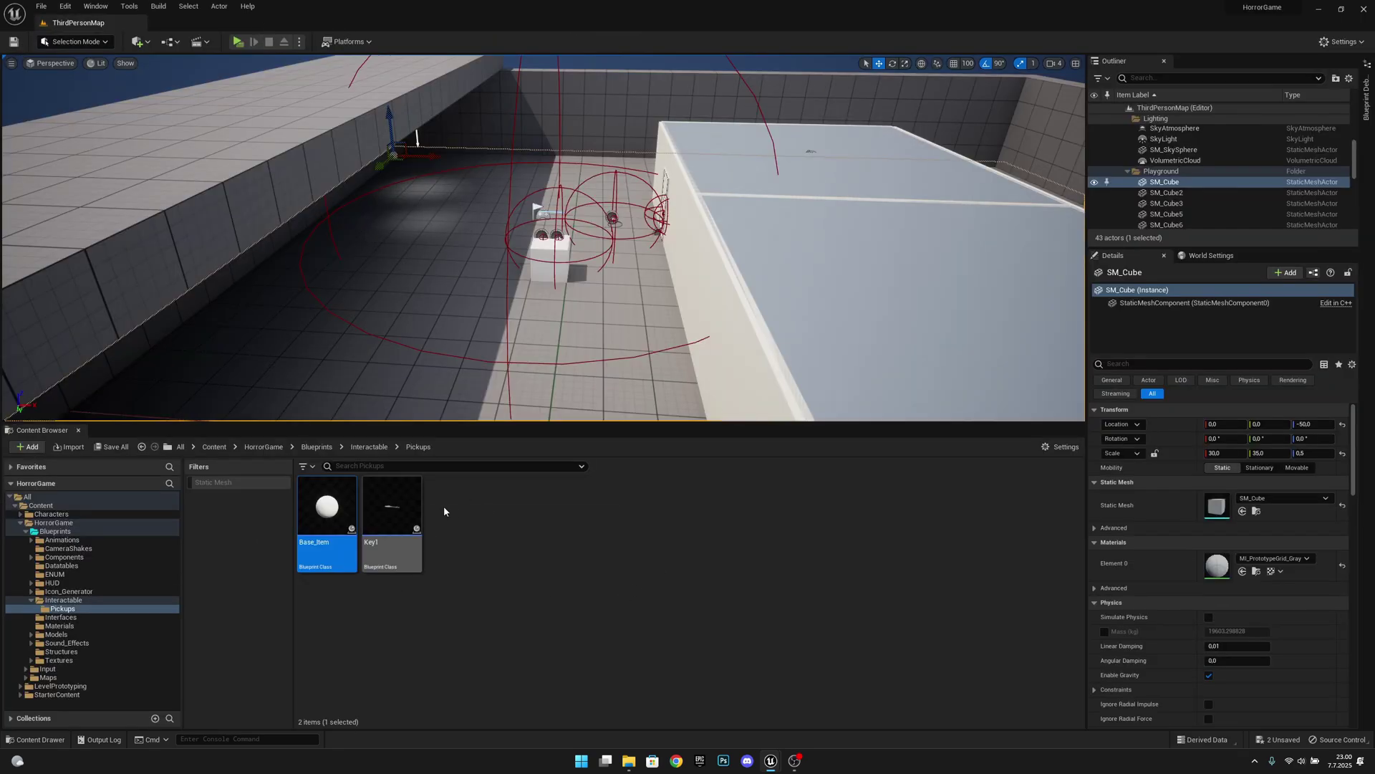
pyautogui.doubleClick(405, 520)
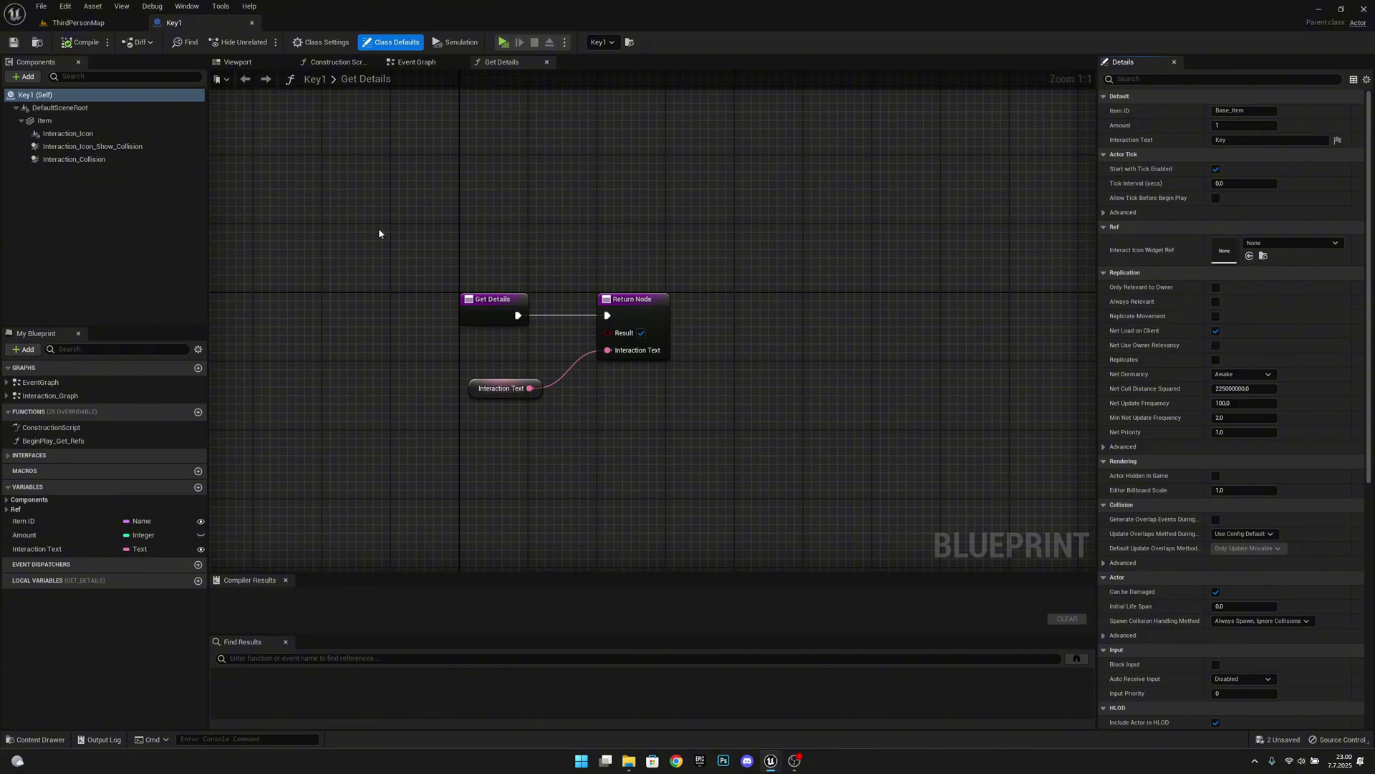
pyautogui.click(240, 63)
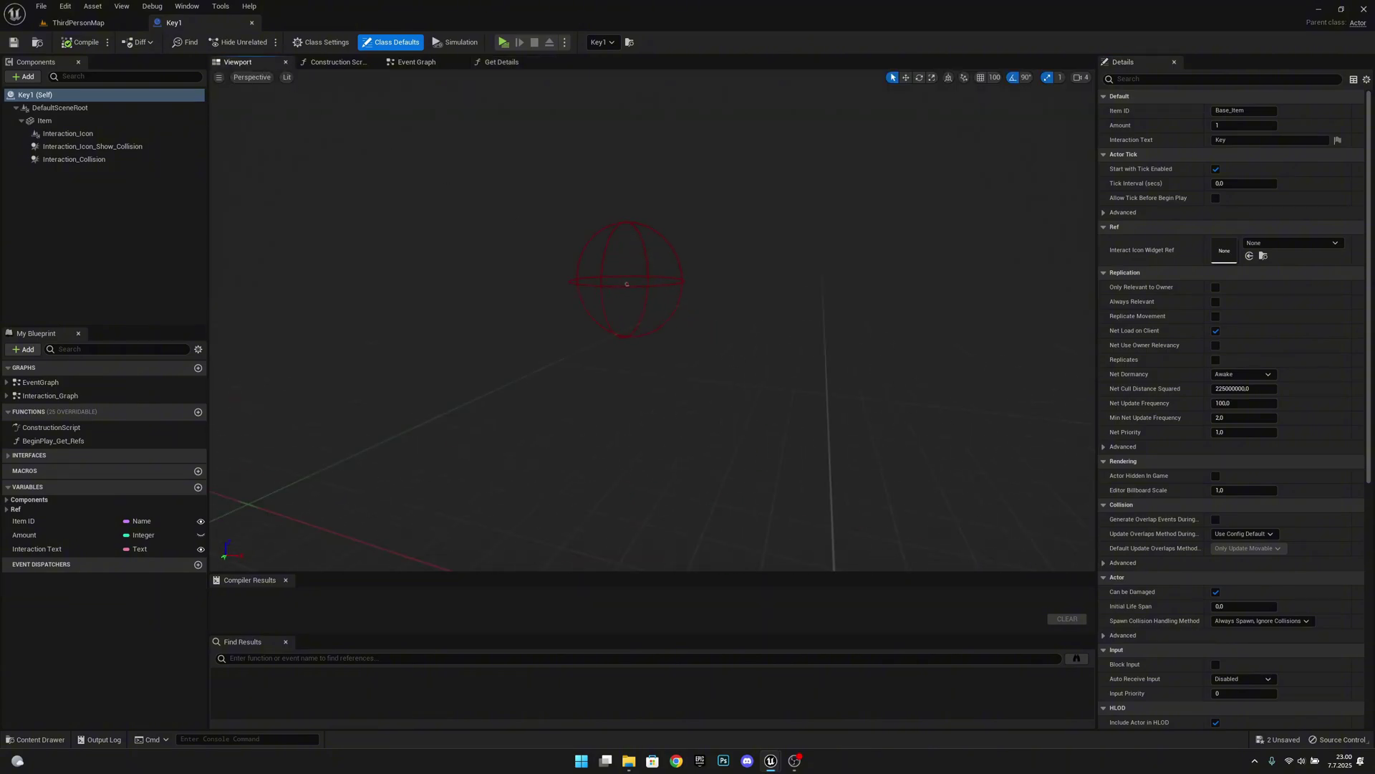
pyautogui.press('f')
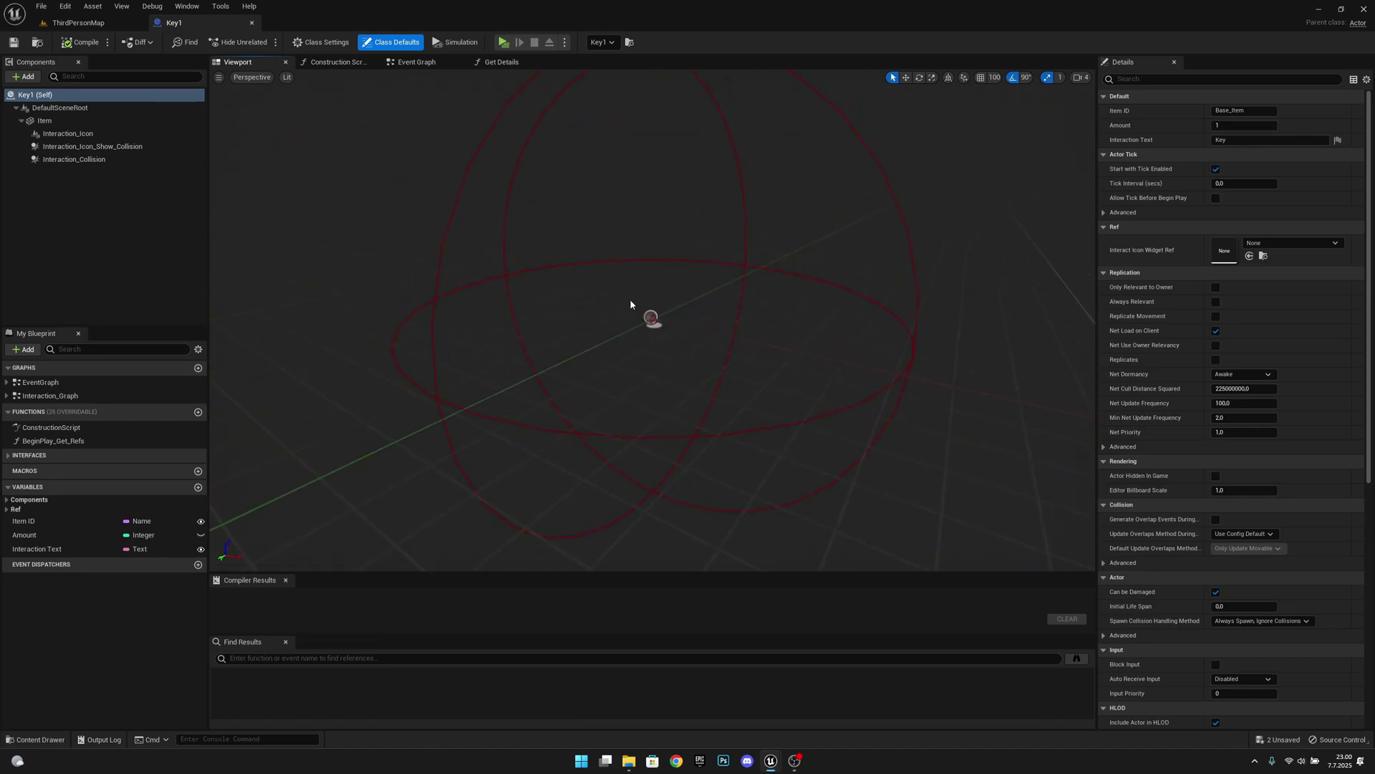
# Step: Attach Key1's Interaction_Icon_Show_Collision to DefaultSceneRoot and reset its location and scale
pyautogui.click(93, 148)
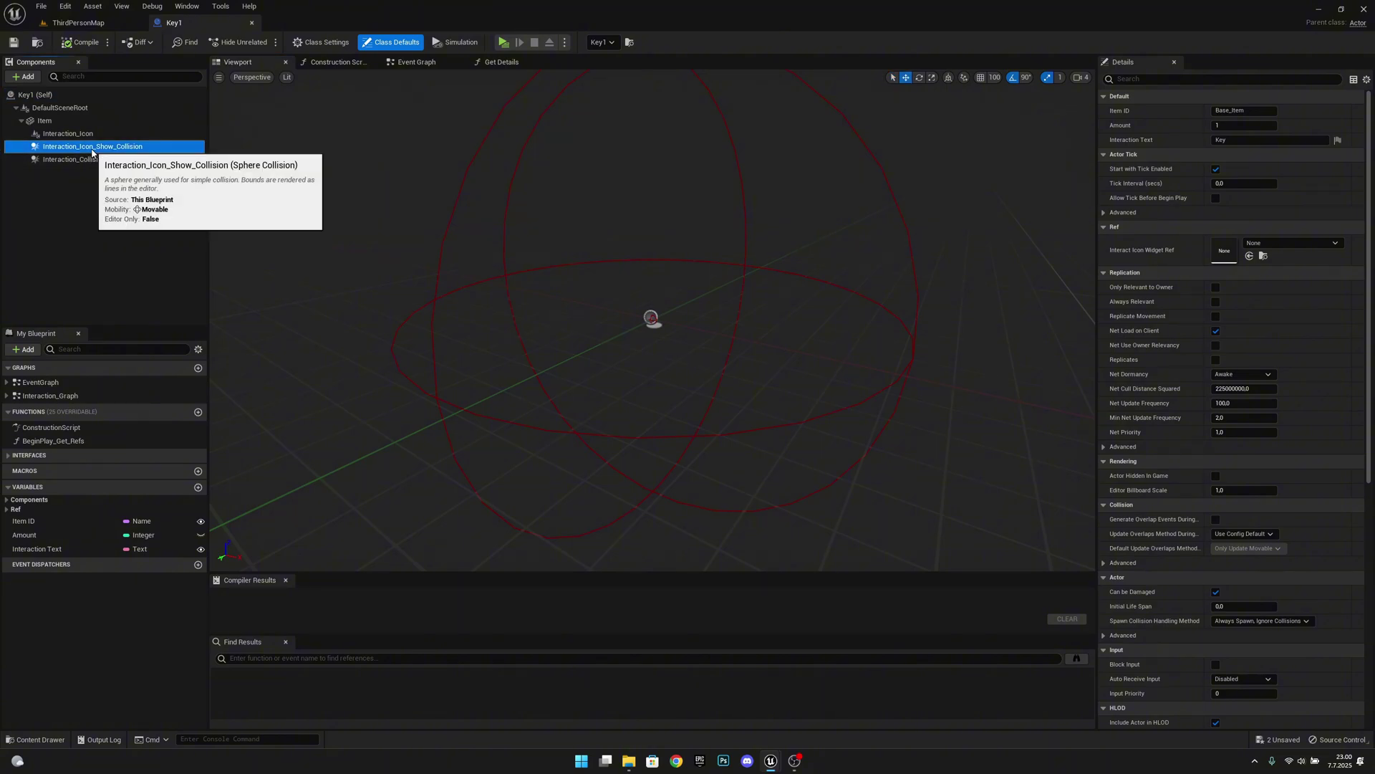
pyautogui.moveTo(93, 150); pyautogui.dragTo(61, 107)
pyautogui.click(84, 132)
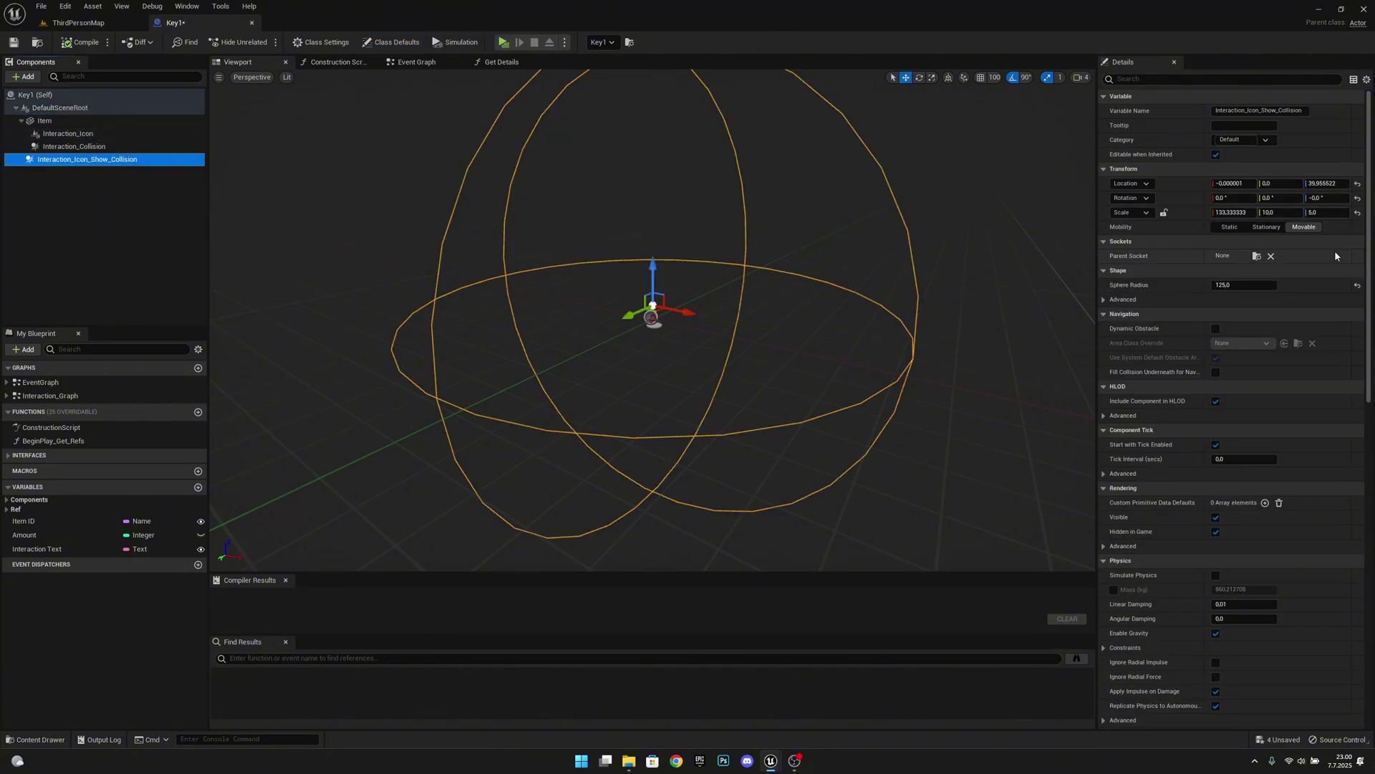
pyautogui.click(1356, 184)
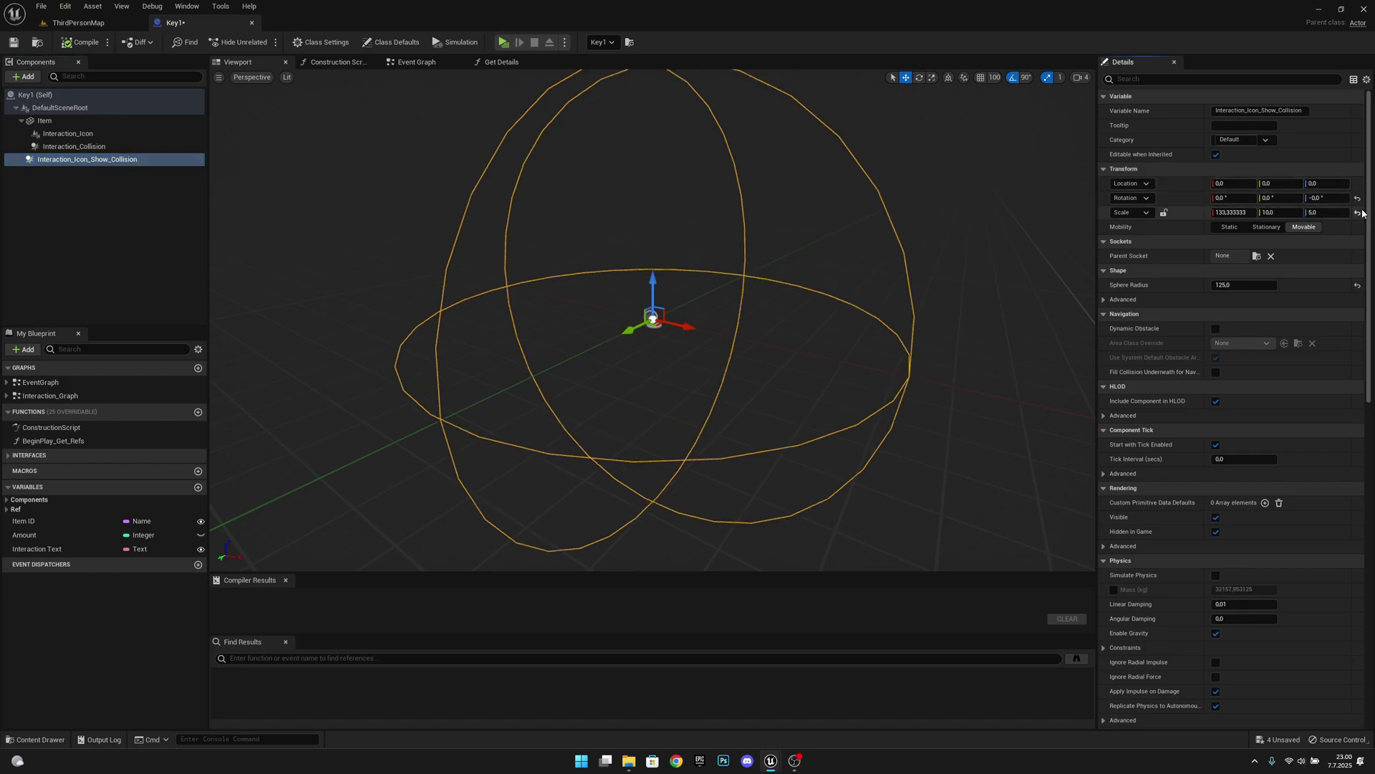
pyautogui.click(1356, 213)
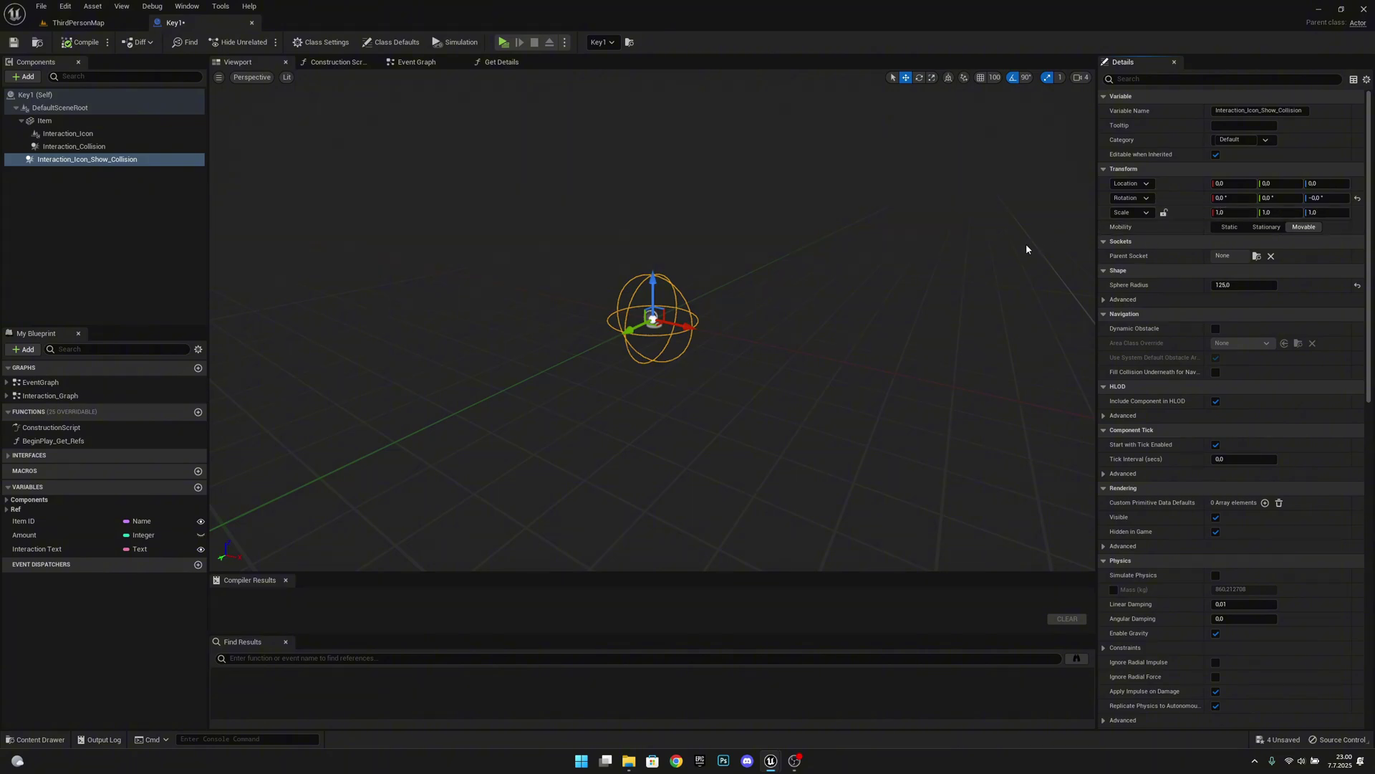
# Step: Set the sphere radius to 150, move it under Item, compile Key1, and close it
pyautogui.rightClick(1221, 286)
pyautogui.click(1248, 282)
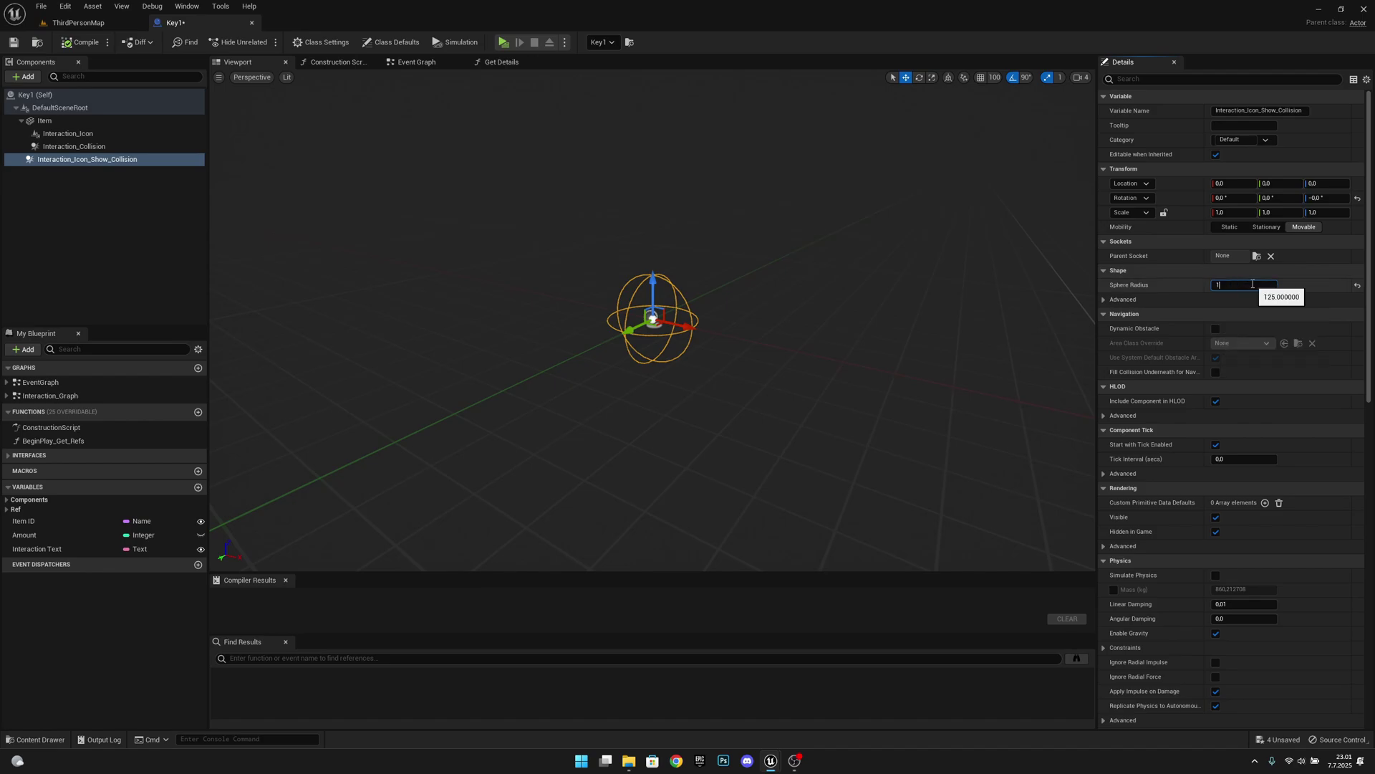
pyautogui.write('150')
pyautogui.press('Return')
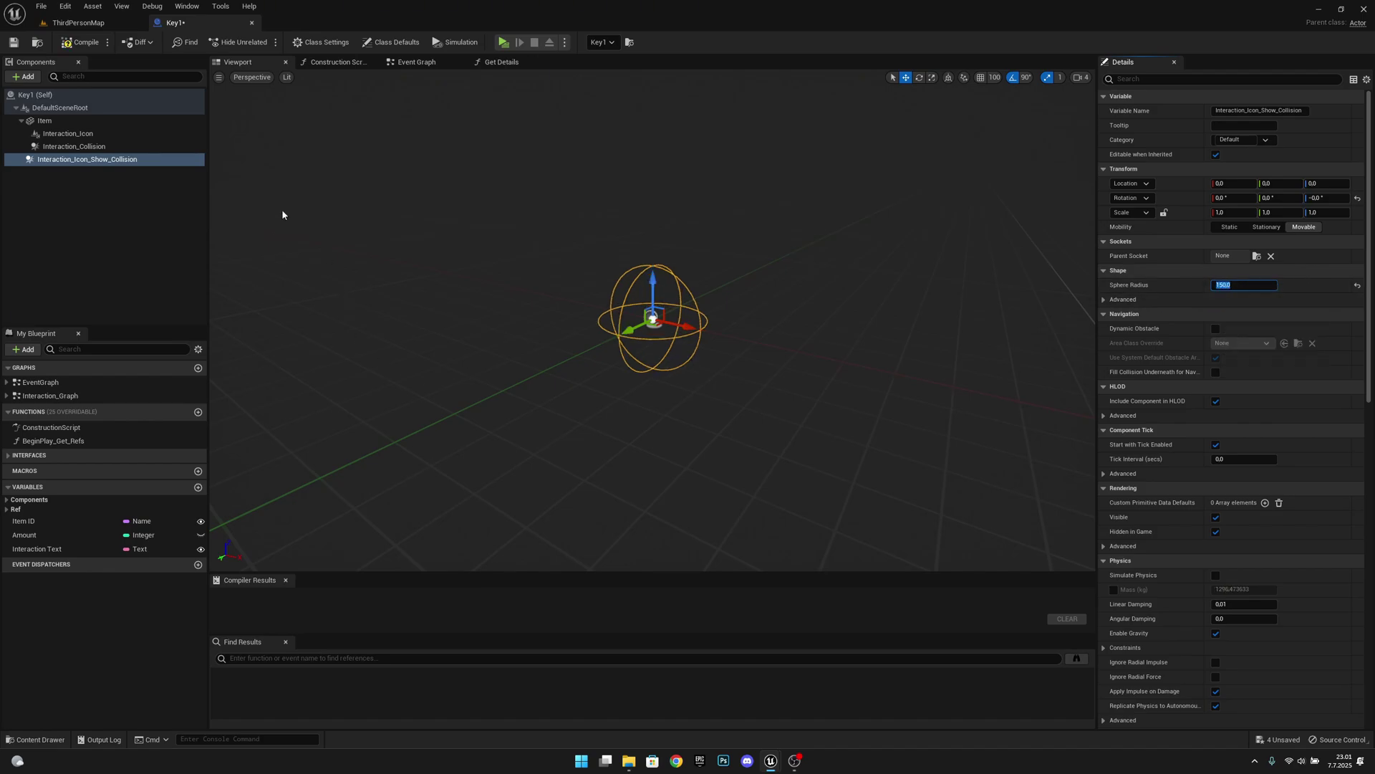
pyautogui.moveTo(76, 161); pyautogui.dragTo(63, 120)
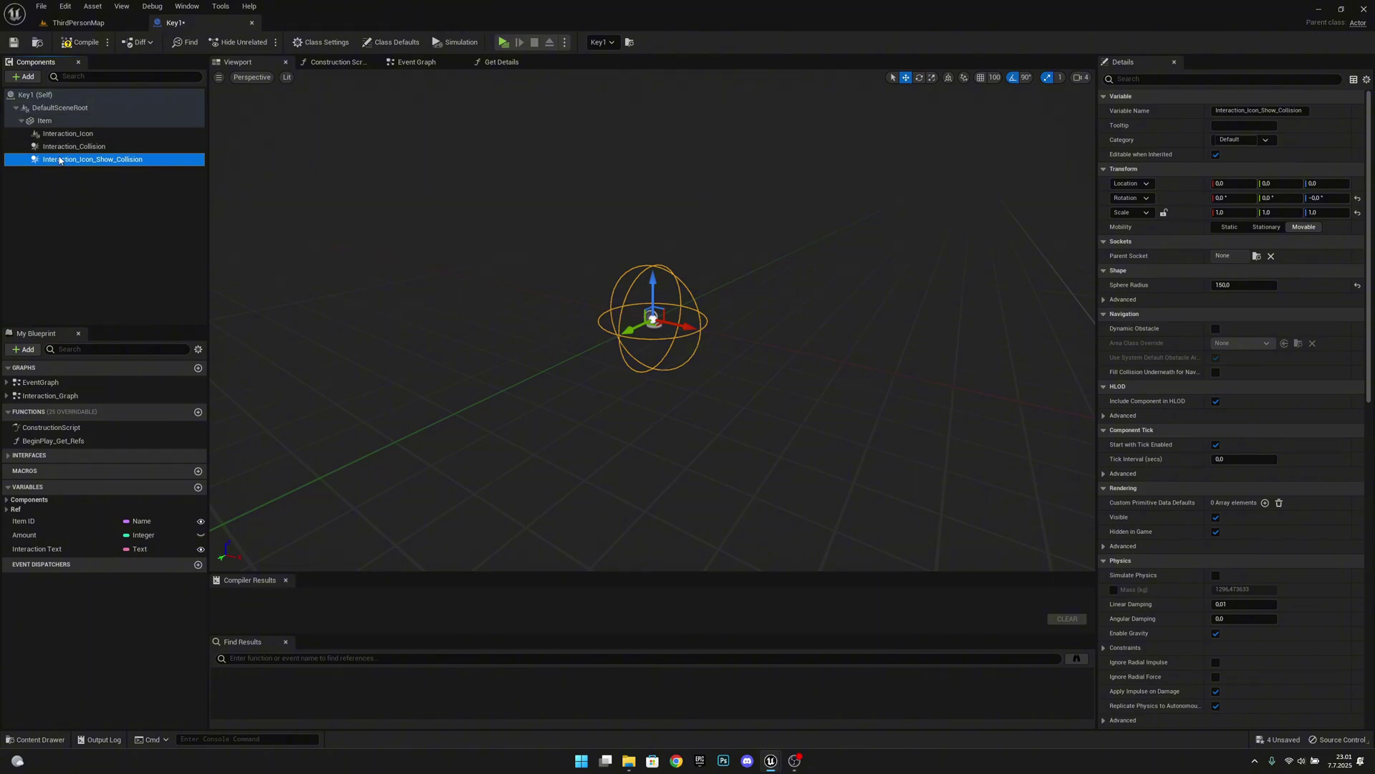
pyautogui.click(86, 43)
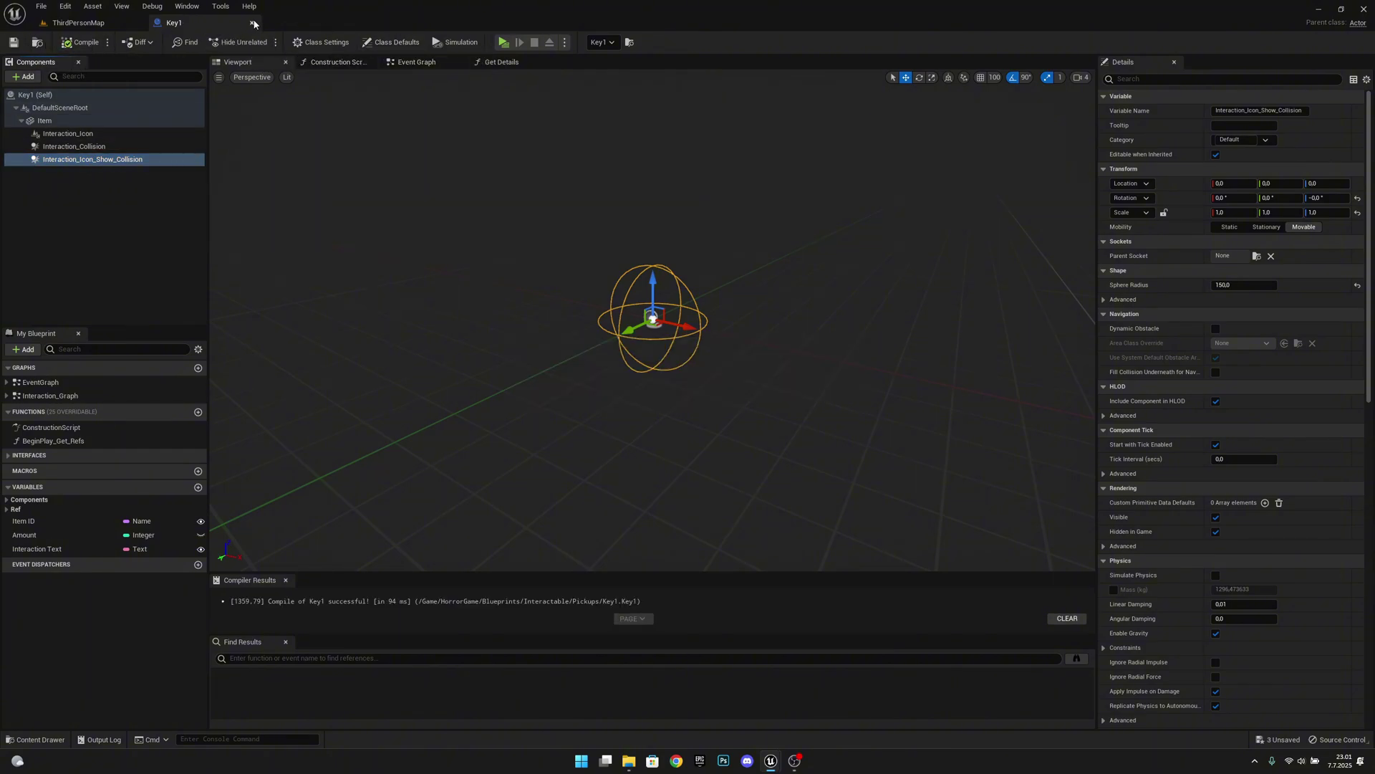
pyautogui.click(276, 32)
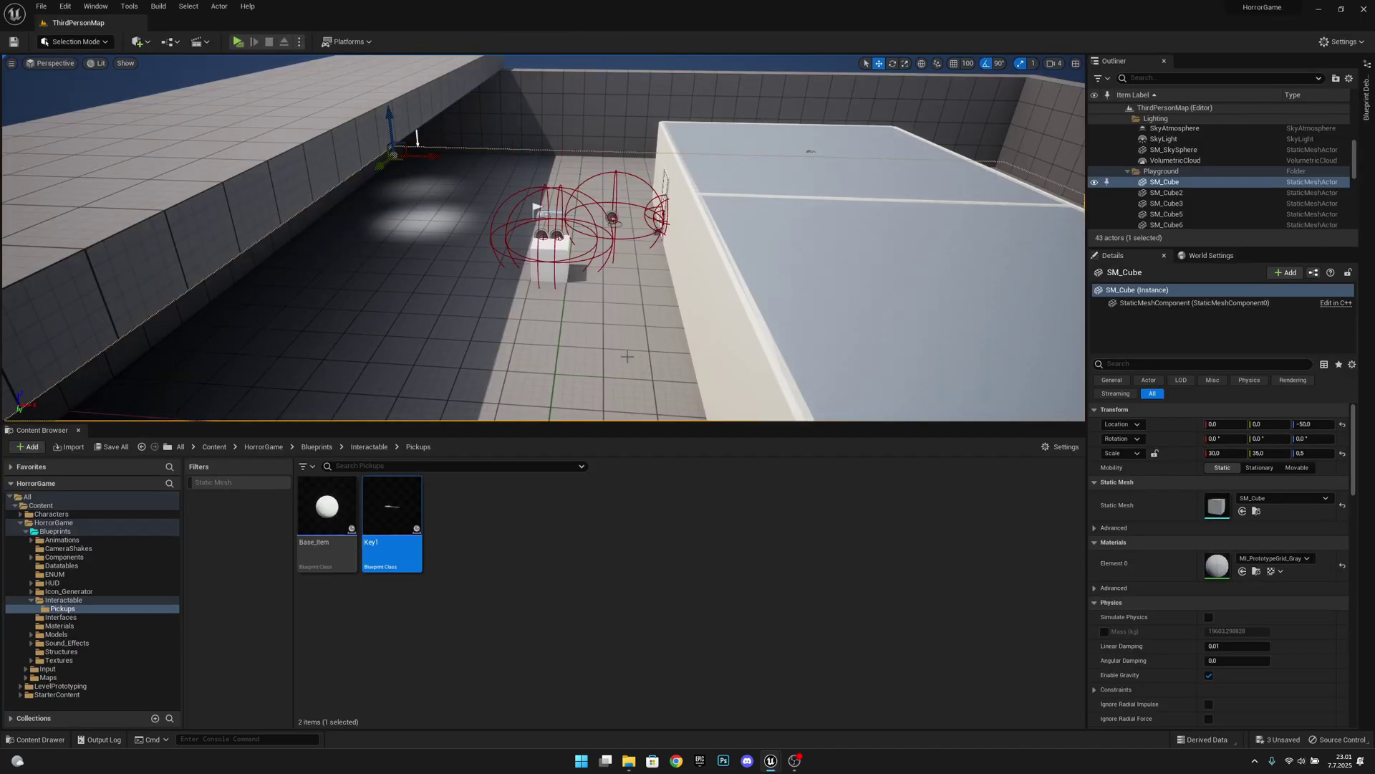
# Step: From the Content Browser's Interactable folder, open the Switch blueprint for editing
pyautogui.scroll(5, 590, 262)
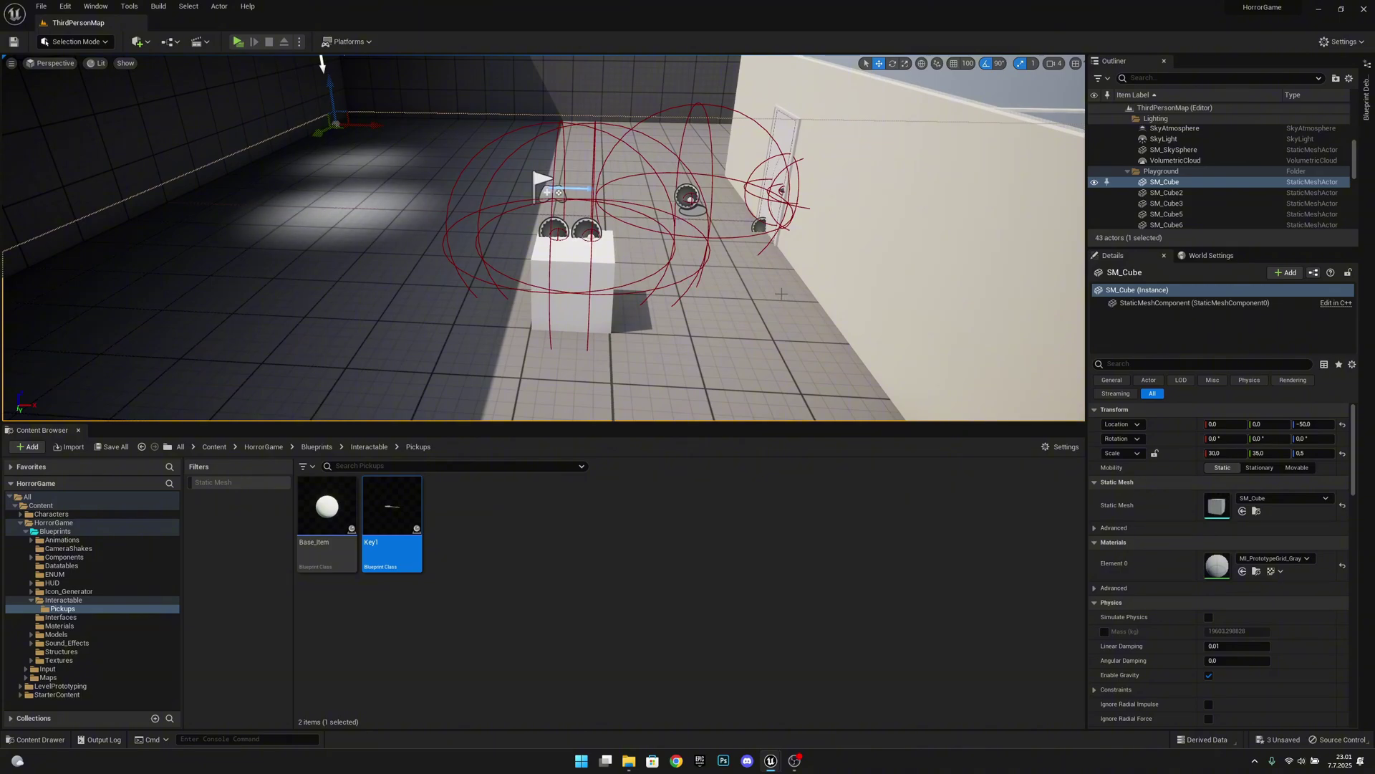
pyautogui.moveTo(590, 262)
pyautogui.mouseDown(button='right')
pyautogui.moveTo(589, 281)
pyautogui.moveTo(589, 265)
pyautogui.mouseUp(button='right')
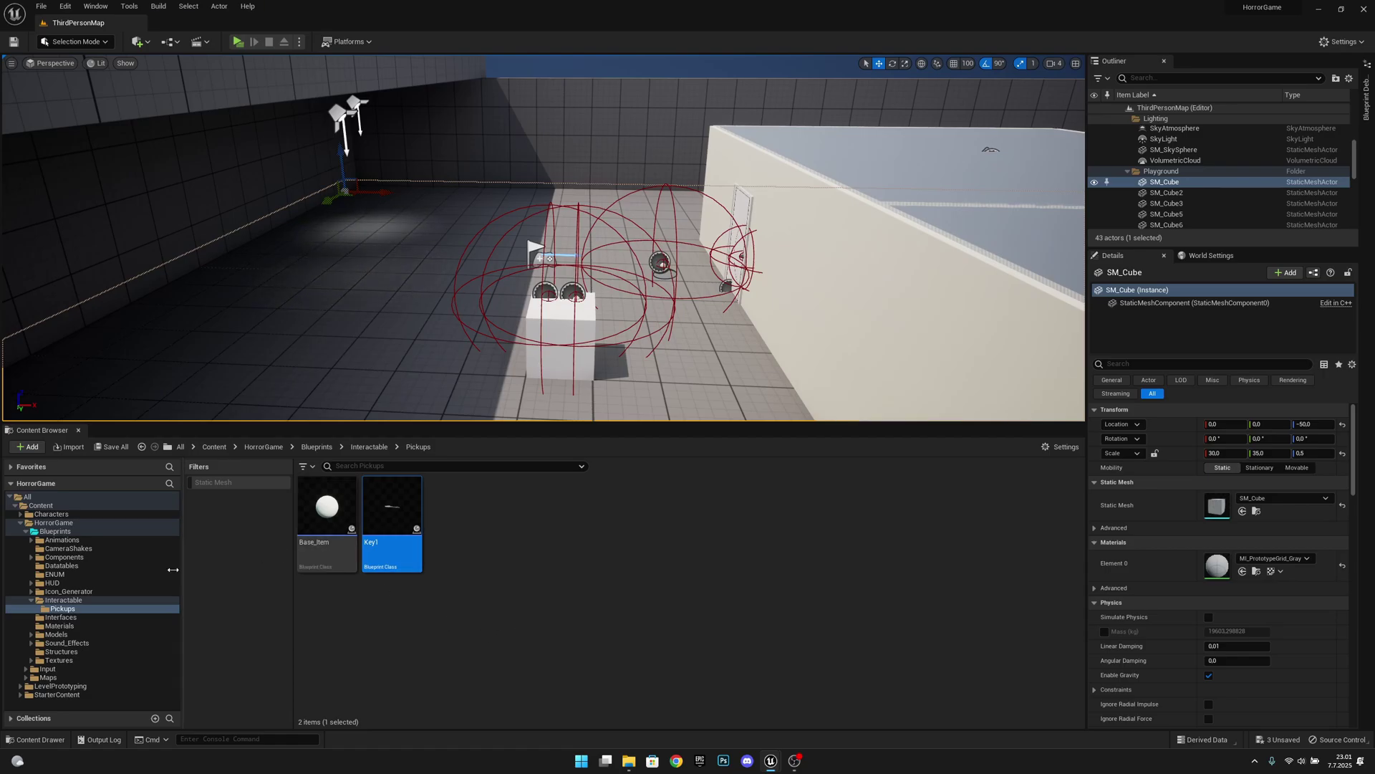
pyautogui.click(361, 447)
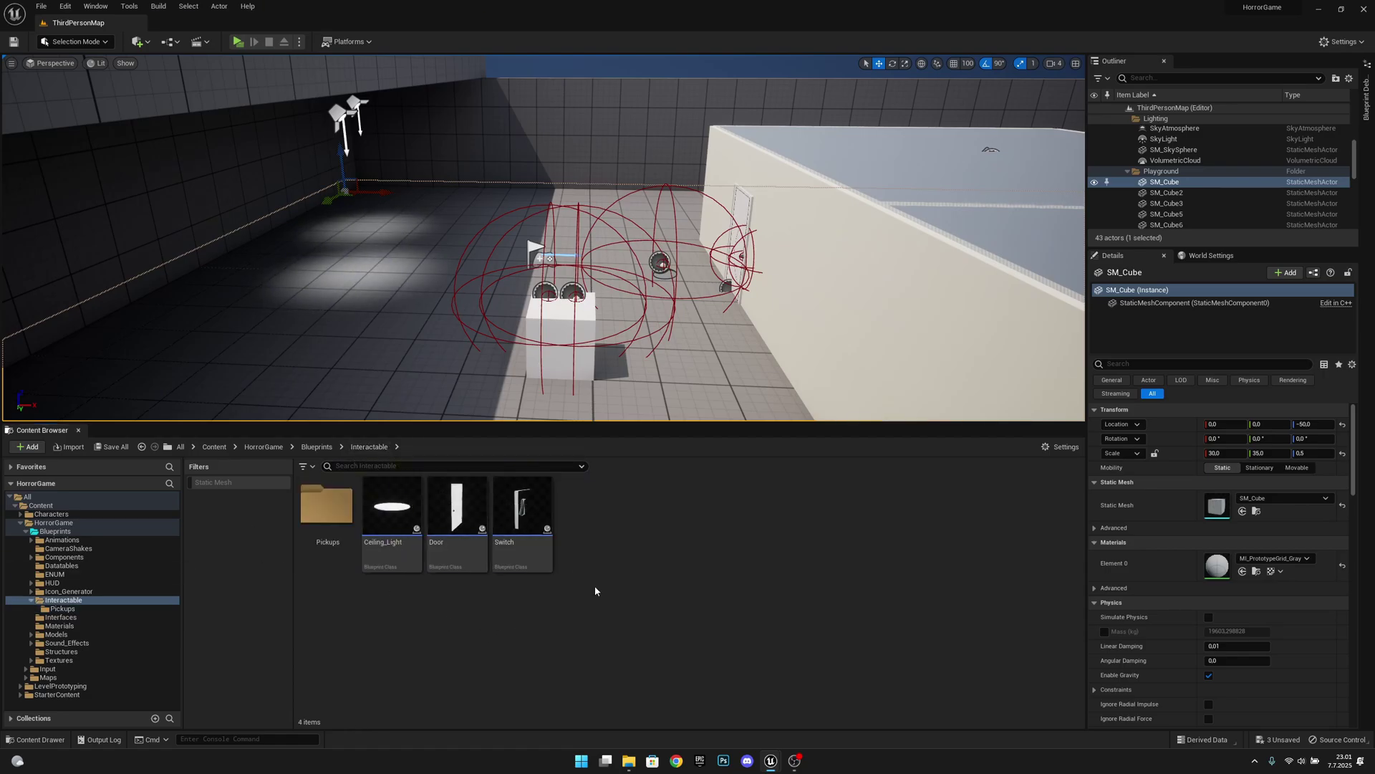
pyautogui.doubleClick(533, 531)
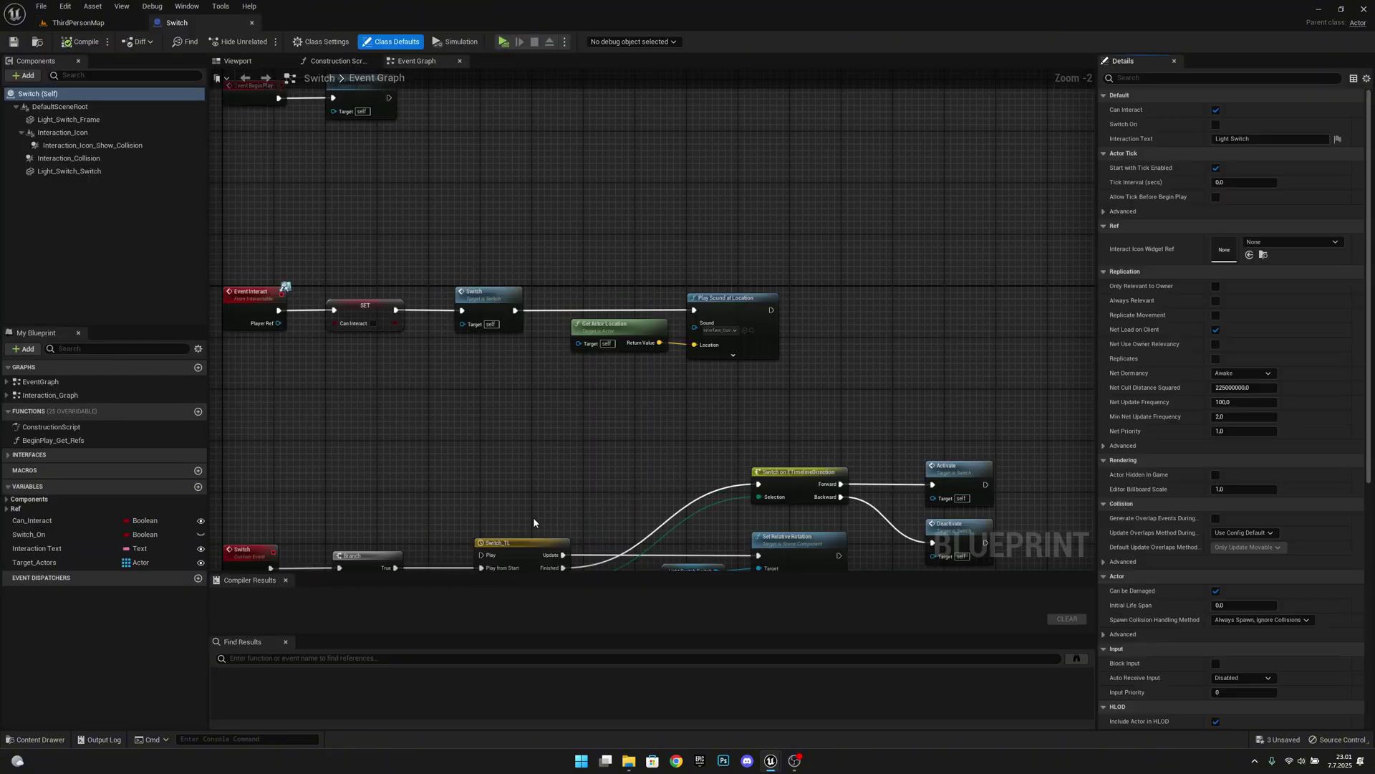
# Step: Give Switch's Interaction_Icon_Show_Collision a 150 sphere radius, then compile, save and close it
pyautogui.click(104, 148)
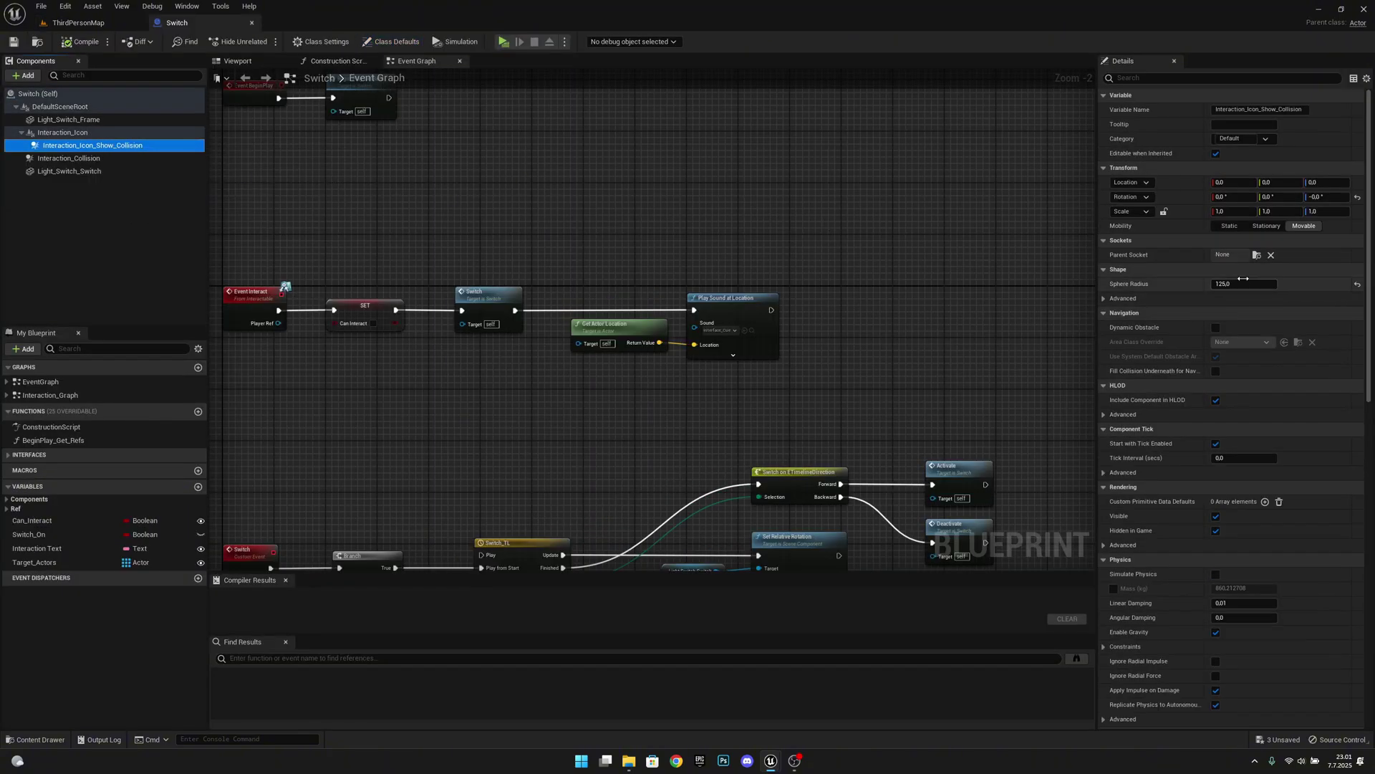
pyautogui.click(1250, 284)
pyautogui.write('15')
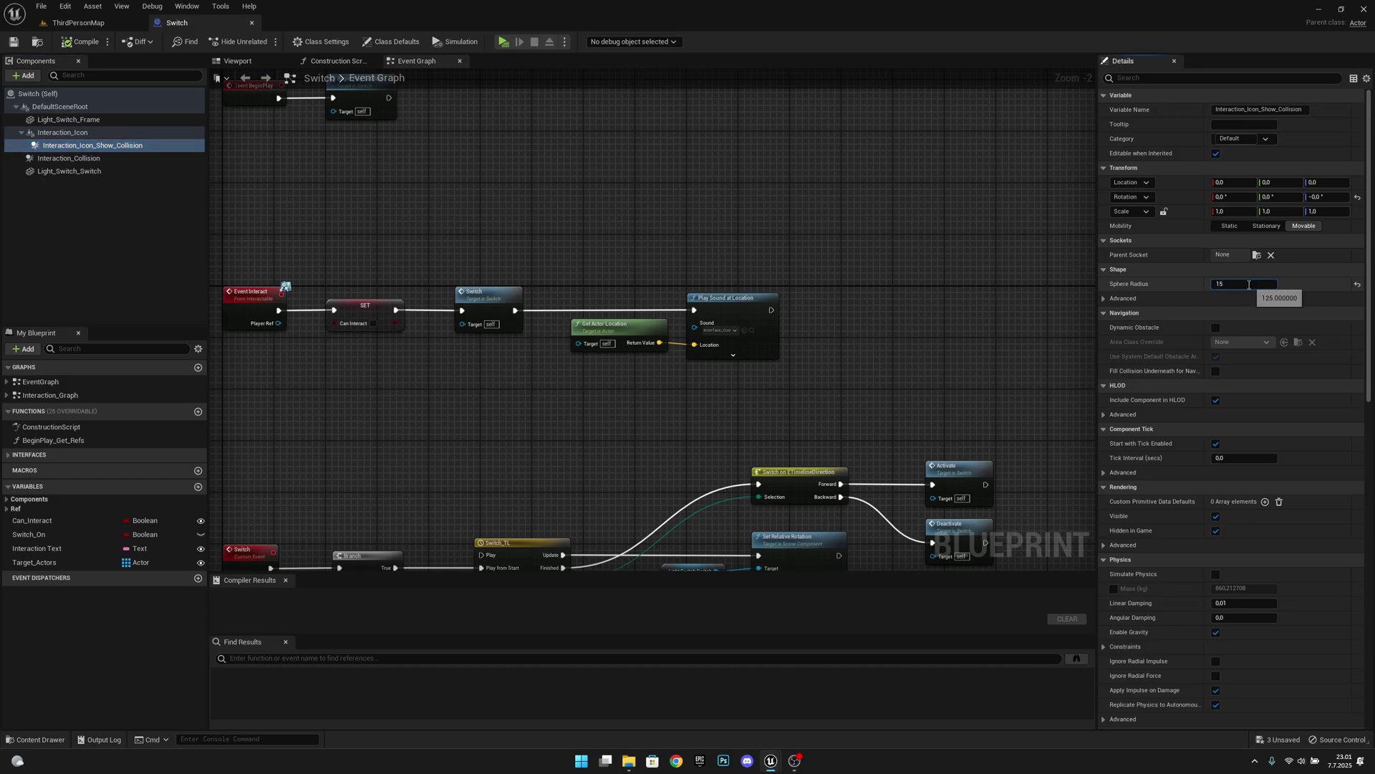
pyautogui.write('0')
pyautogui.press('Return')
pyautogui.click(80, 41)
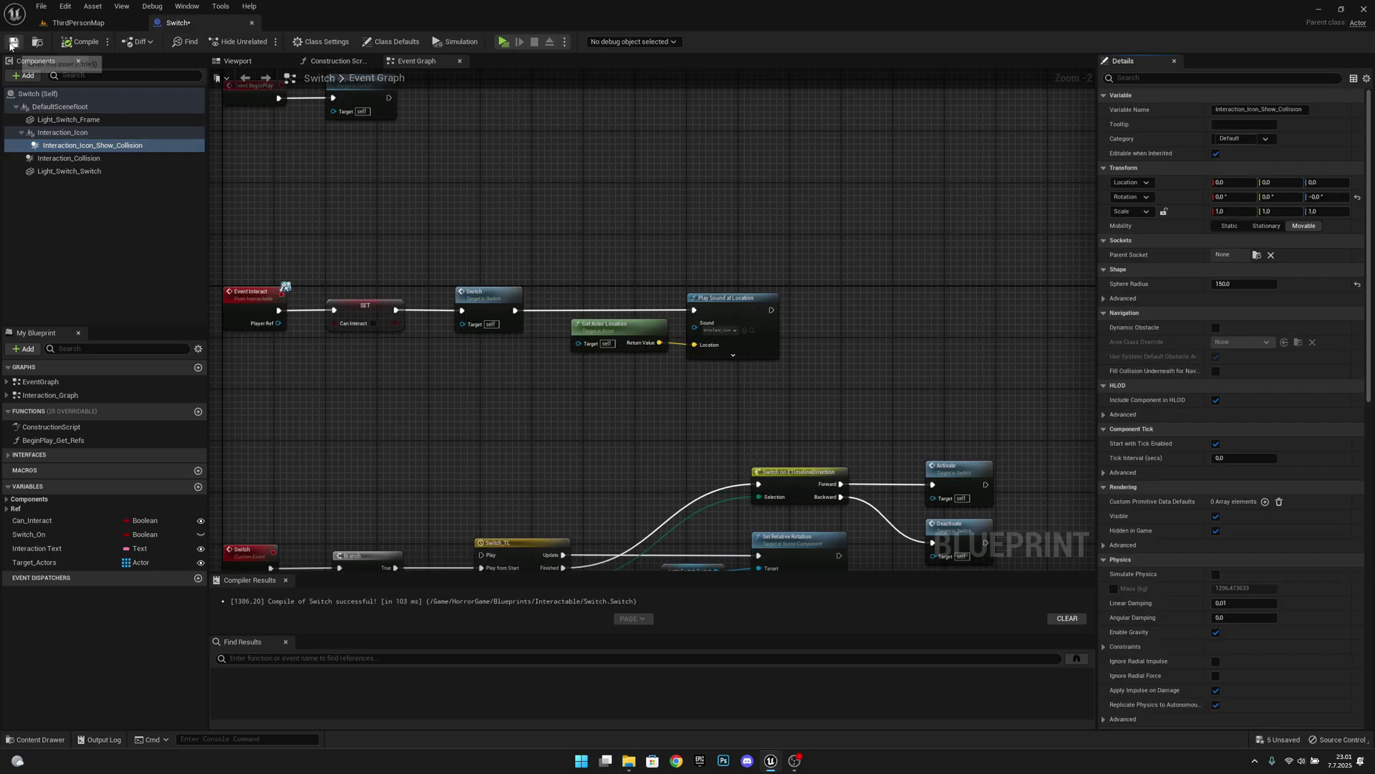
pyautogui.click(12, 43)
pyautogui.click(252, 27)
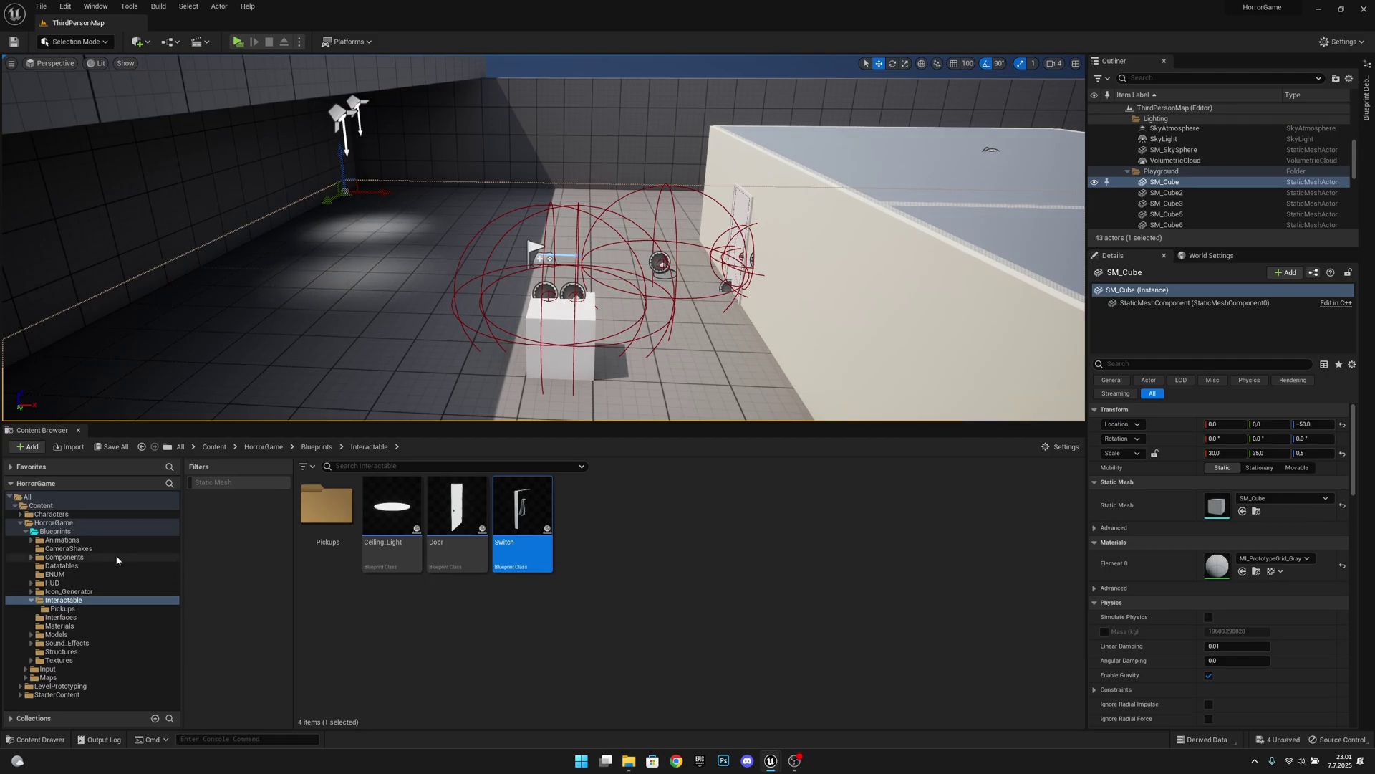
# Step: Open BP_Player_Character, change Interaction_Range's default from 125 to 150, compile, and close it
pyautogui.click(55, 531)
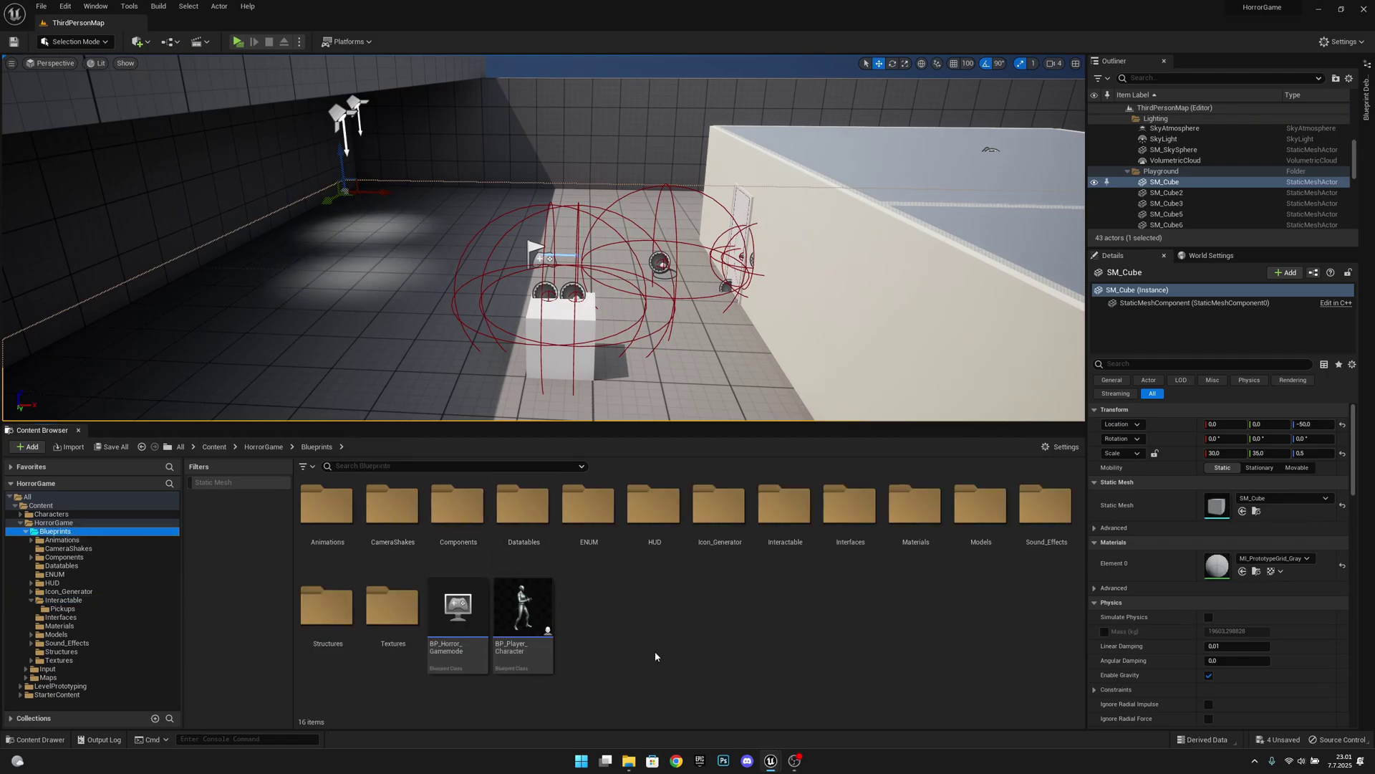
pyautogui.doubleClick(531, 608)
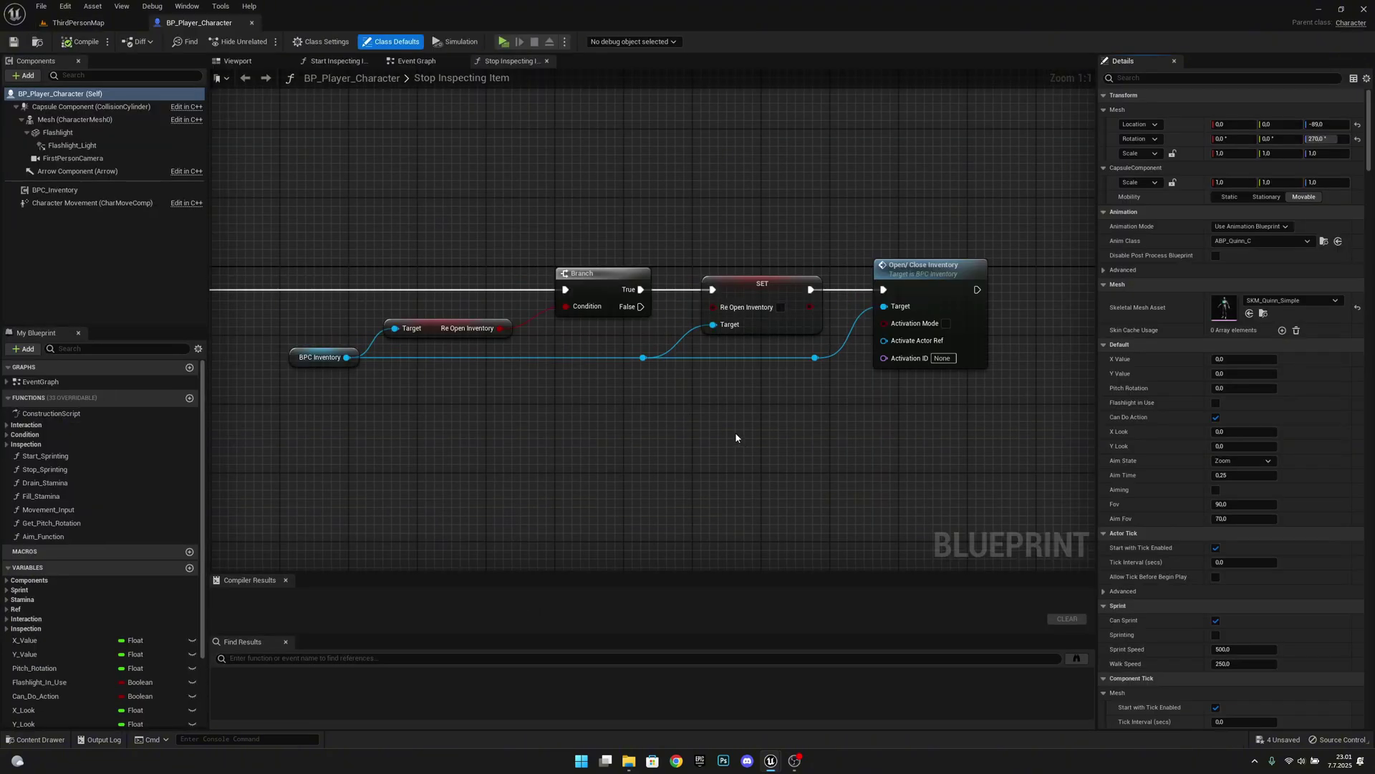
pyautogui.click(8, 621)
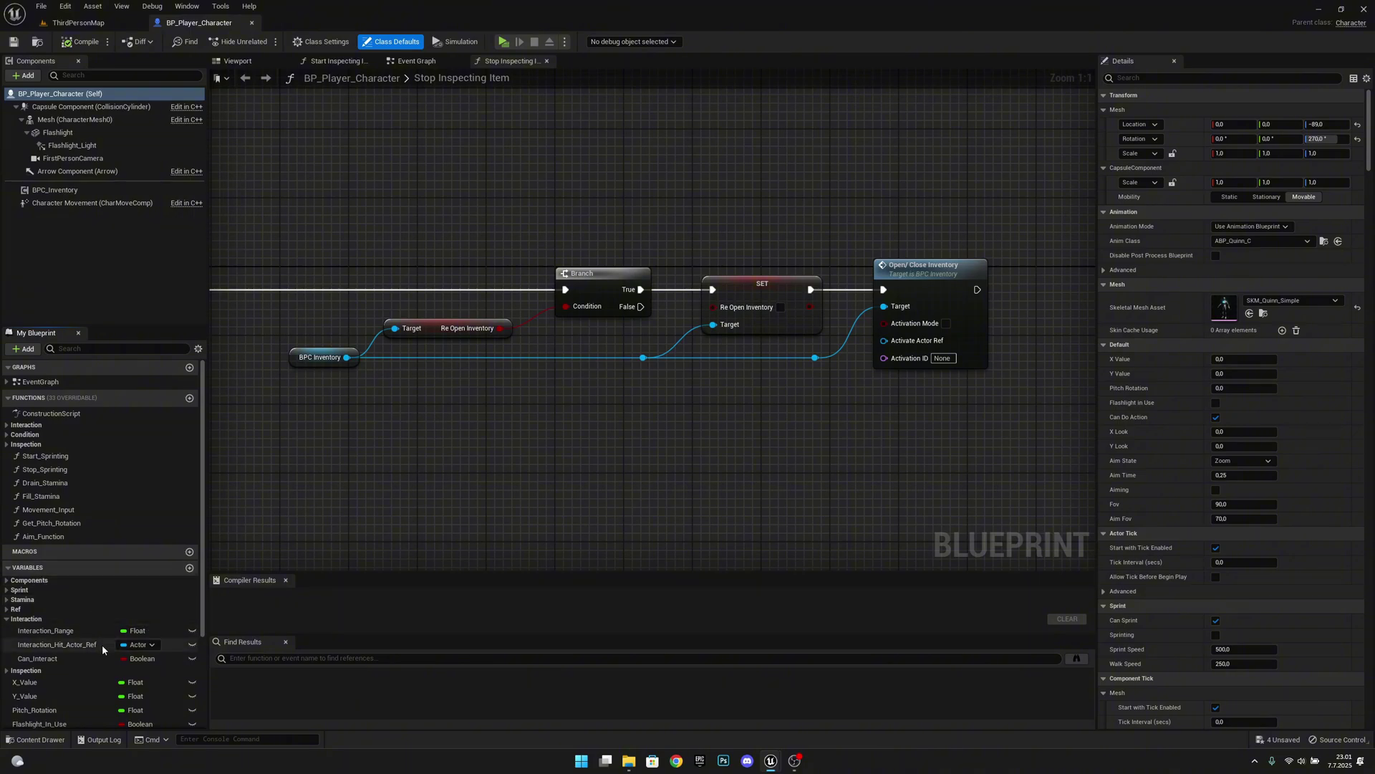
pyautogui.click(76, 632)
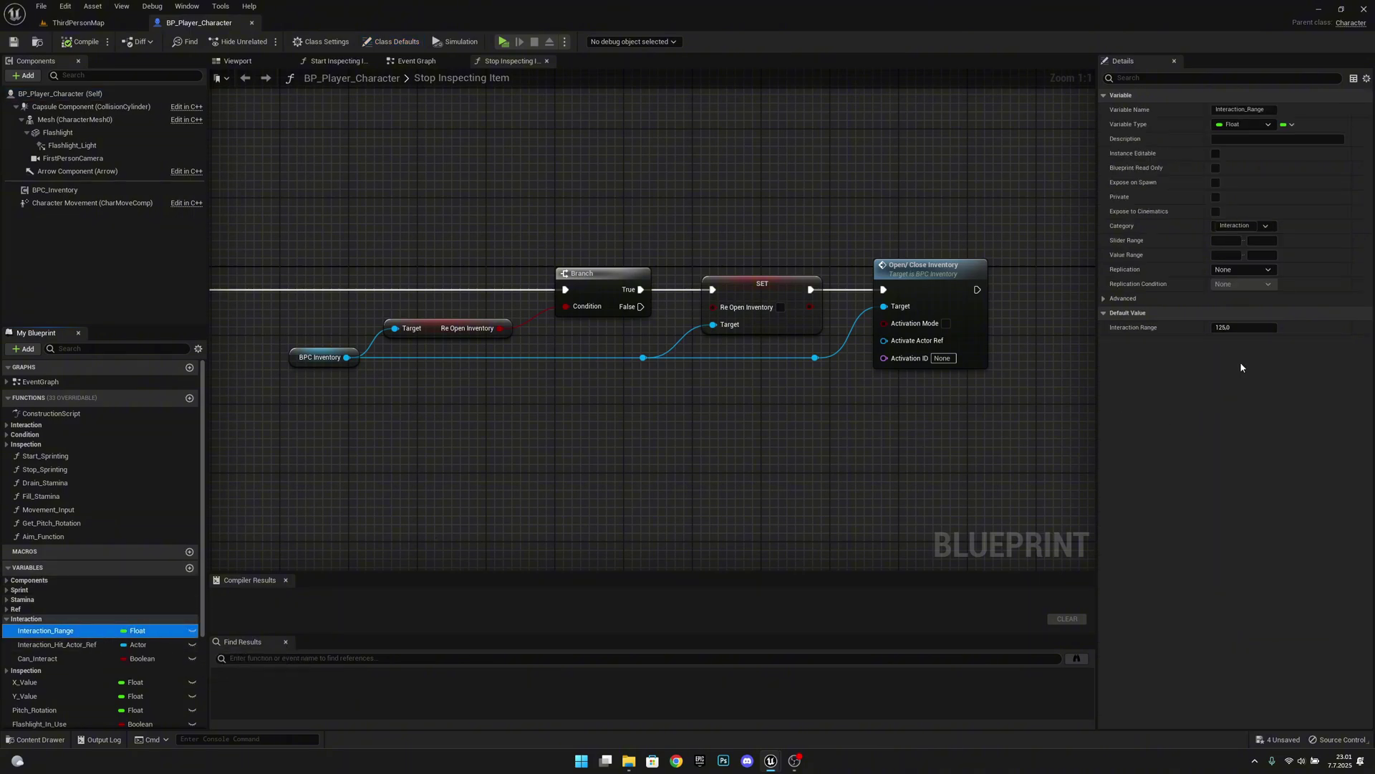
pyautogui.click(1241, 329)
pyautogui.write('150')
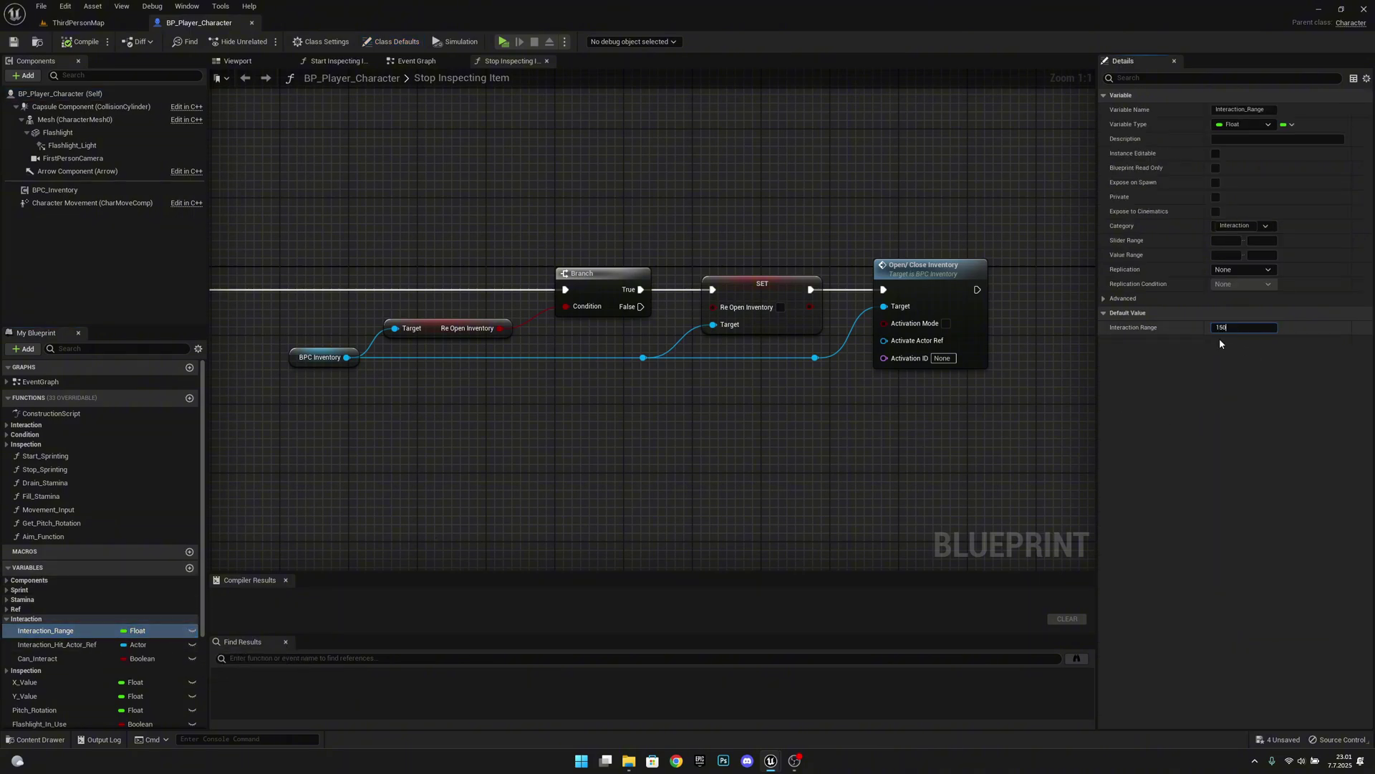
pyautogui.press('Return')
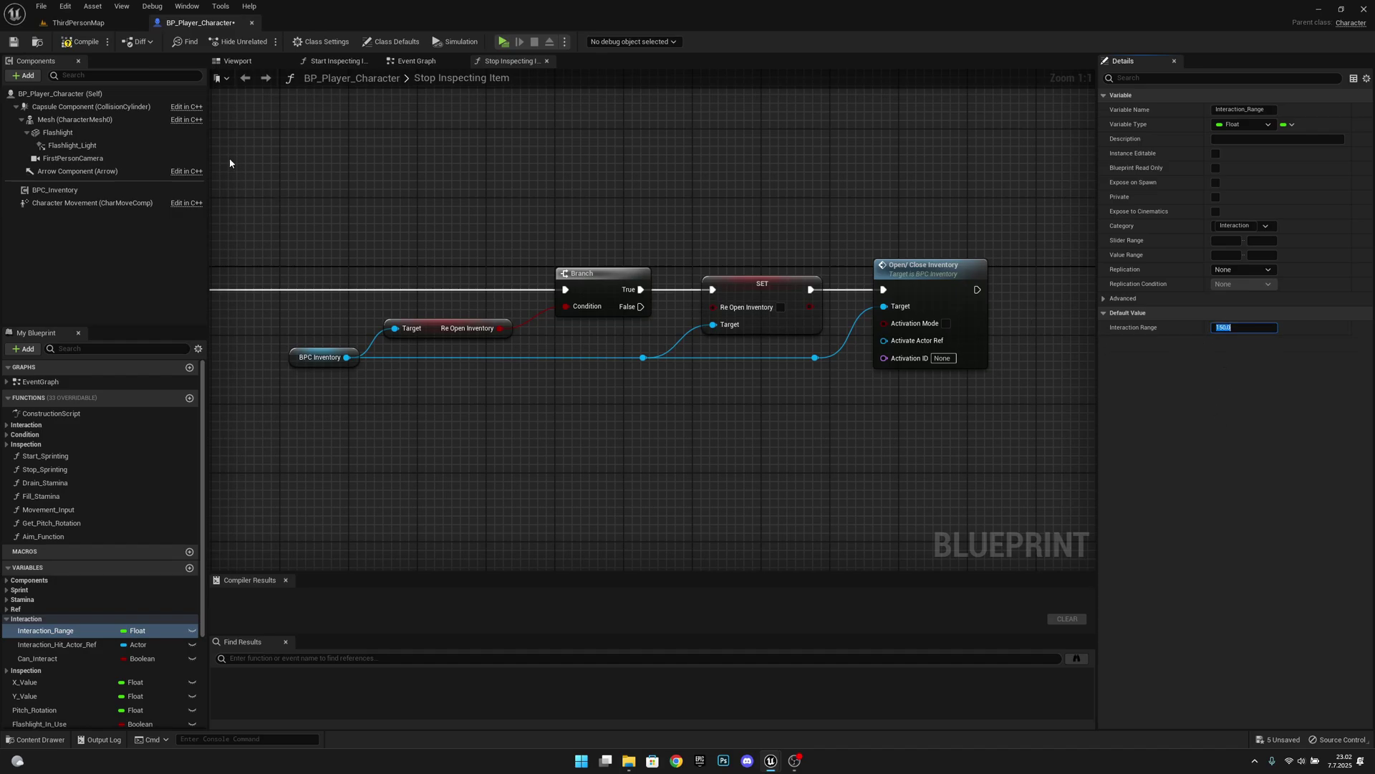
pyautogui.click(81, 42)
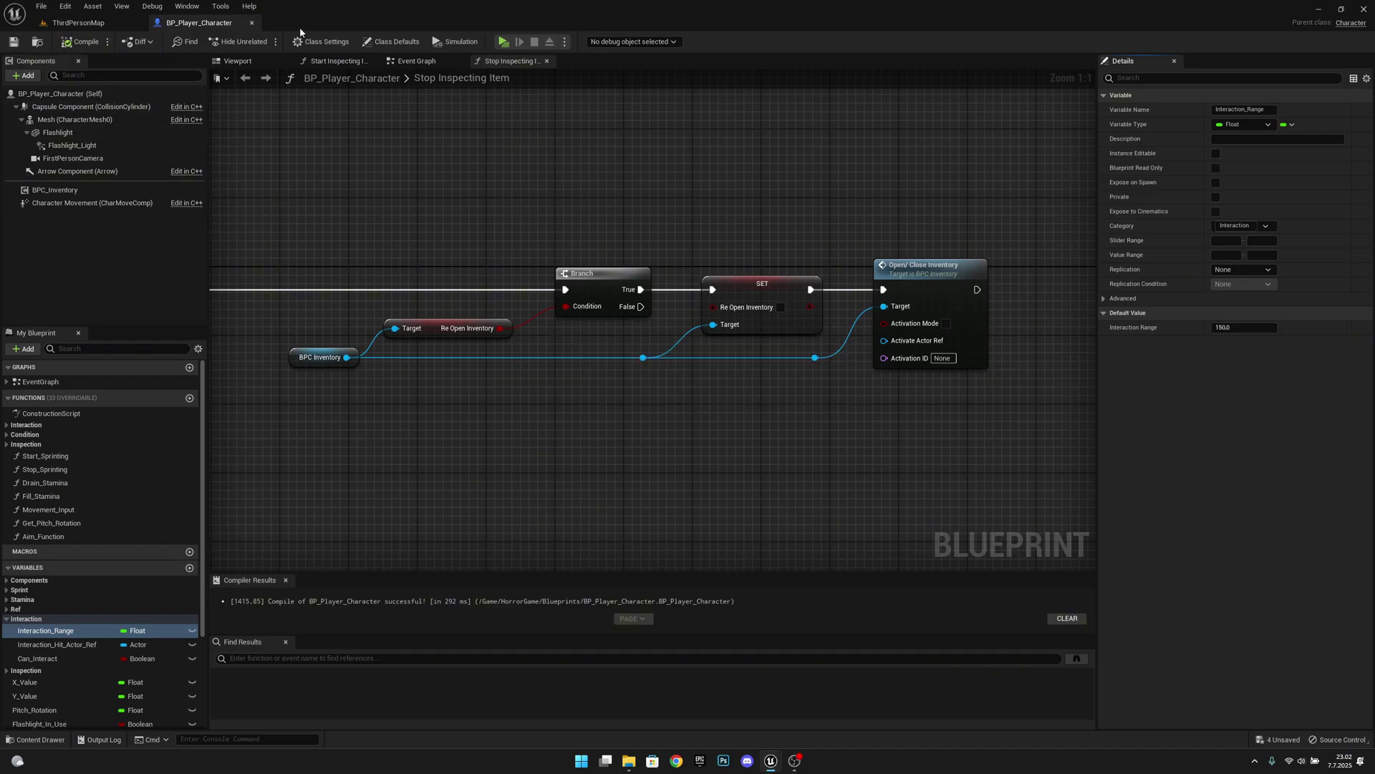
pyautogui.click(253, 23)
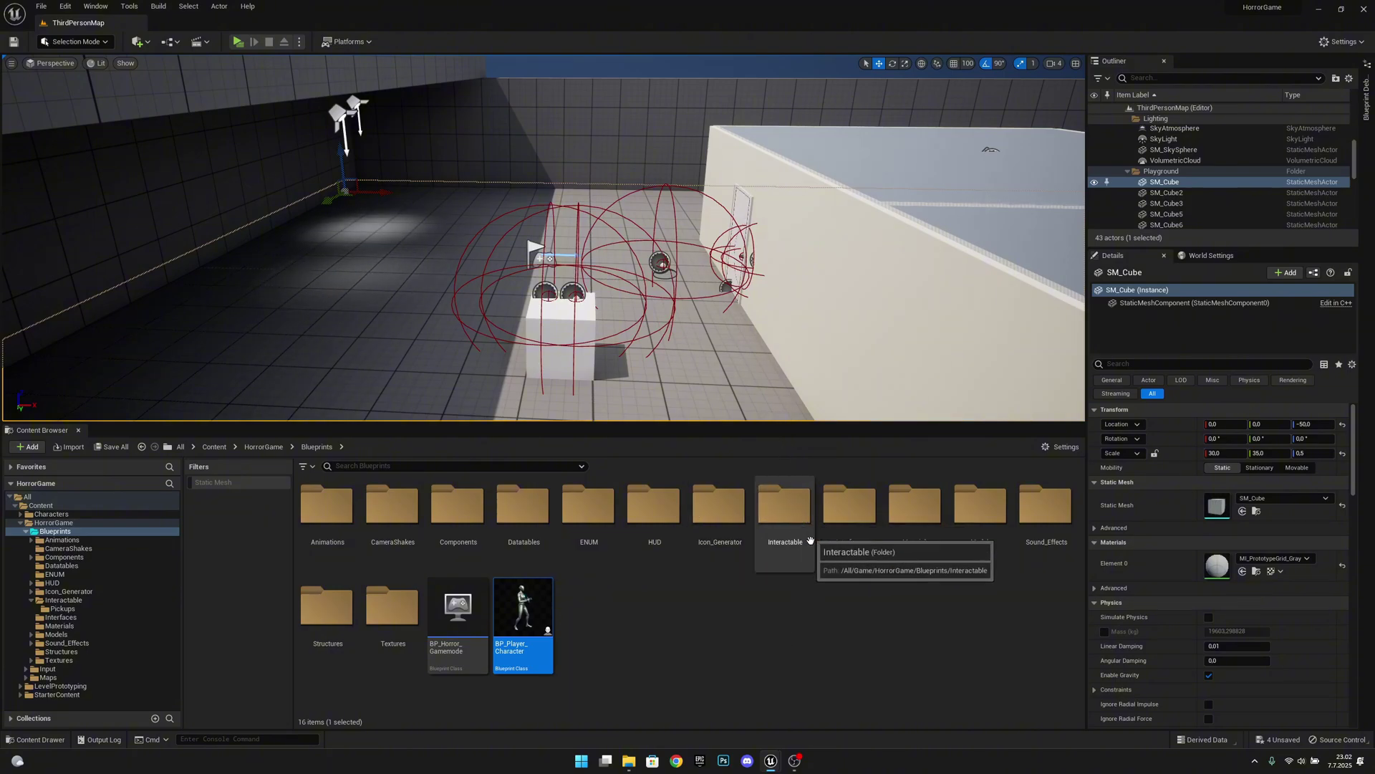
# Step: Open the Door blueprint from the Interactable folder
pyautogui.doubleClick(793, 518)
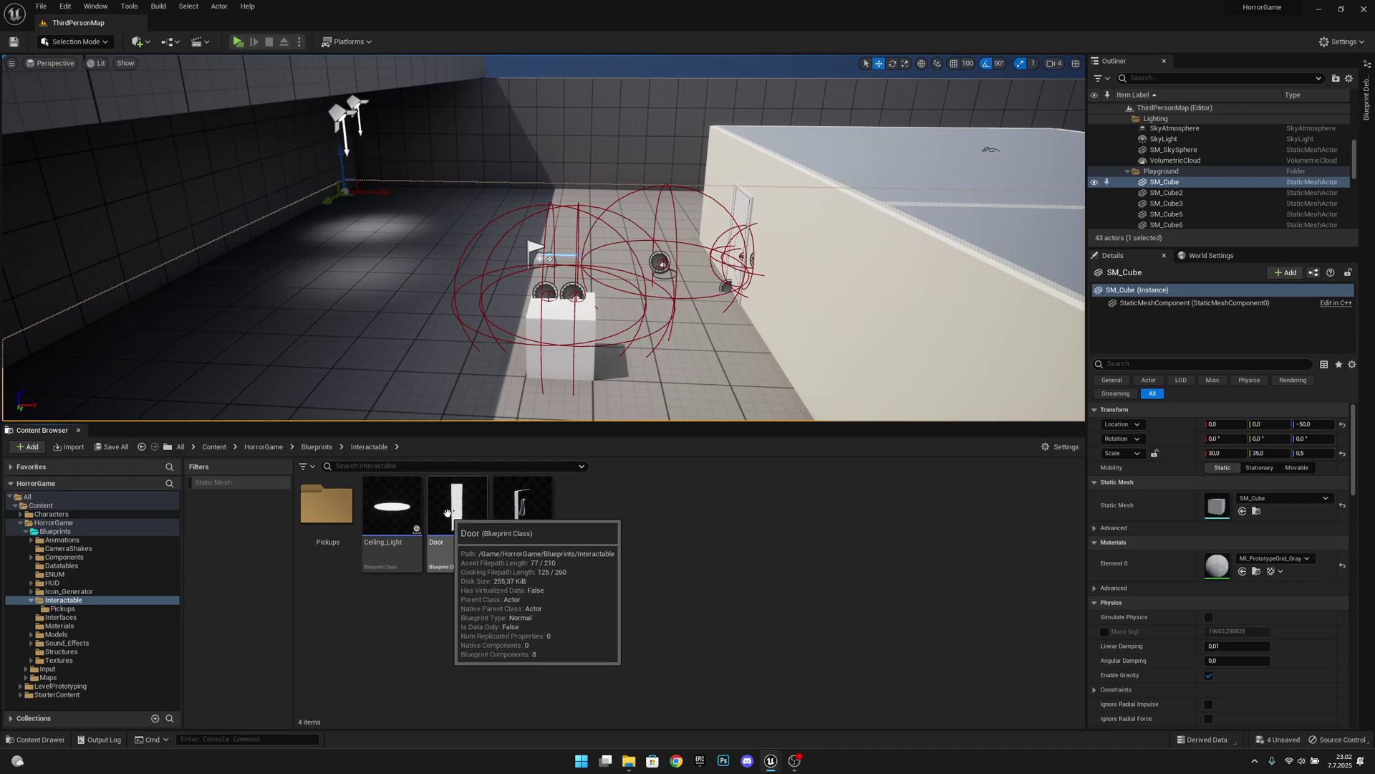
pyautogui.click(470, 506)
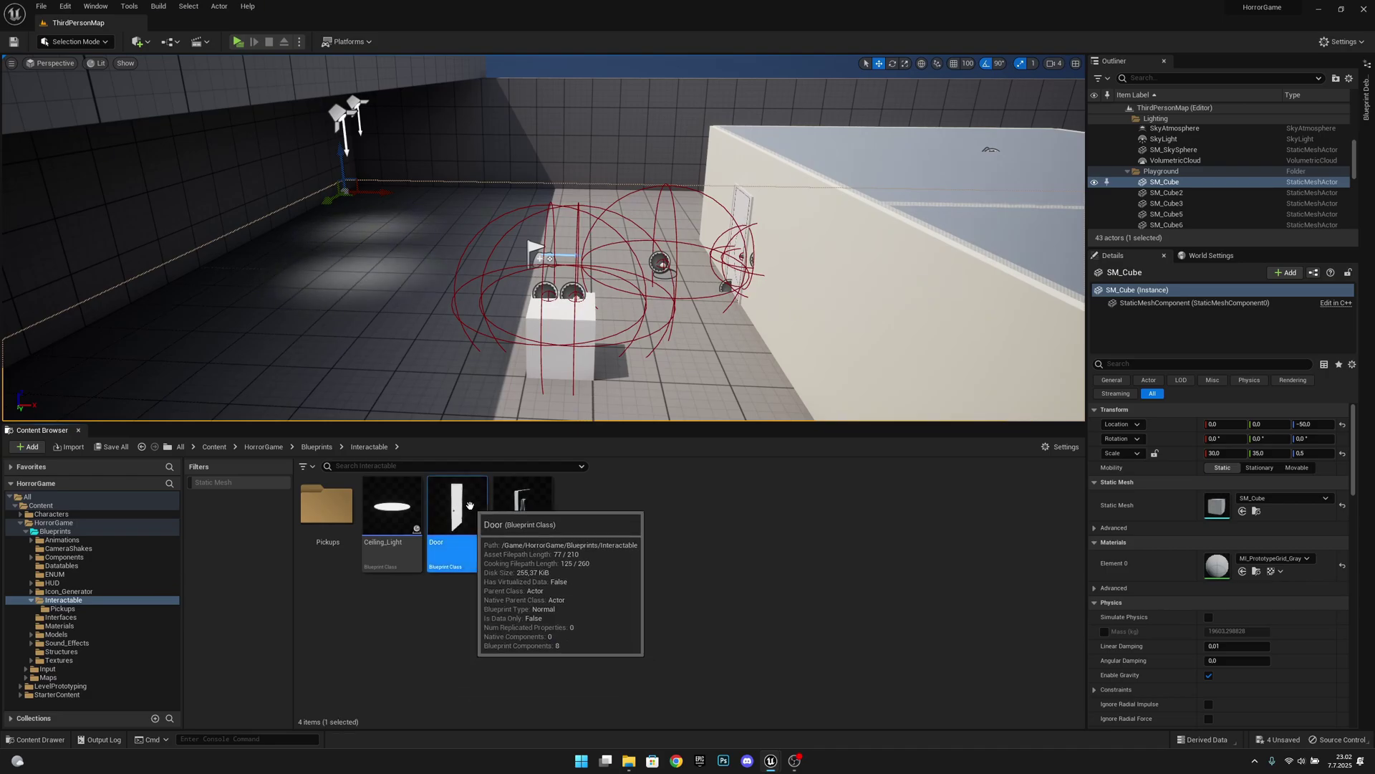
pyautogui.doubleClick(470, 506)
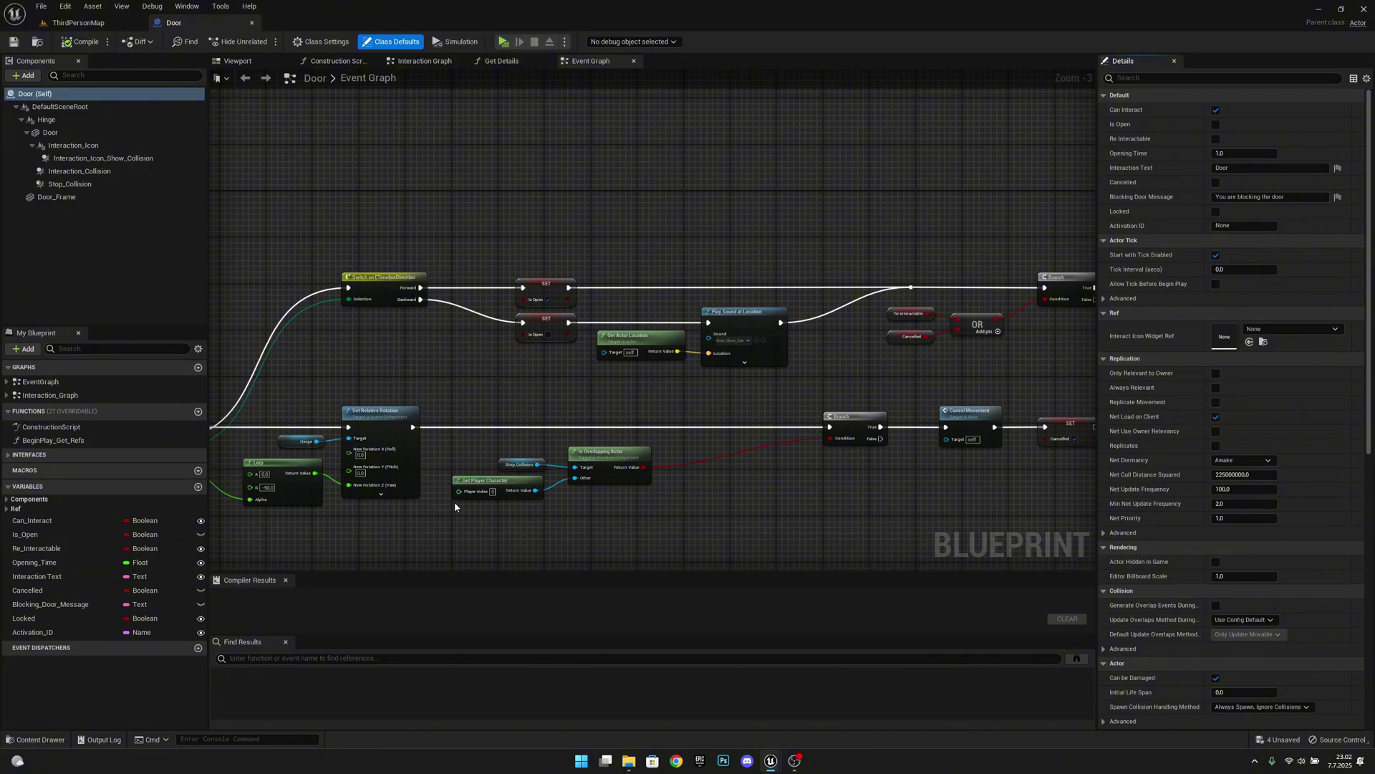
pyautogui.moveTo(454, 507); pyautogui.dragTo(630, 430, button='right')
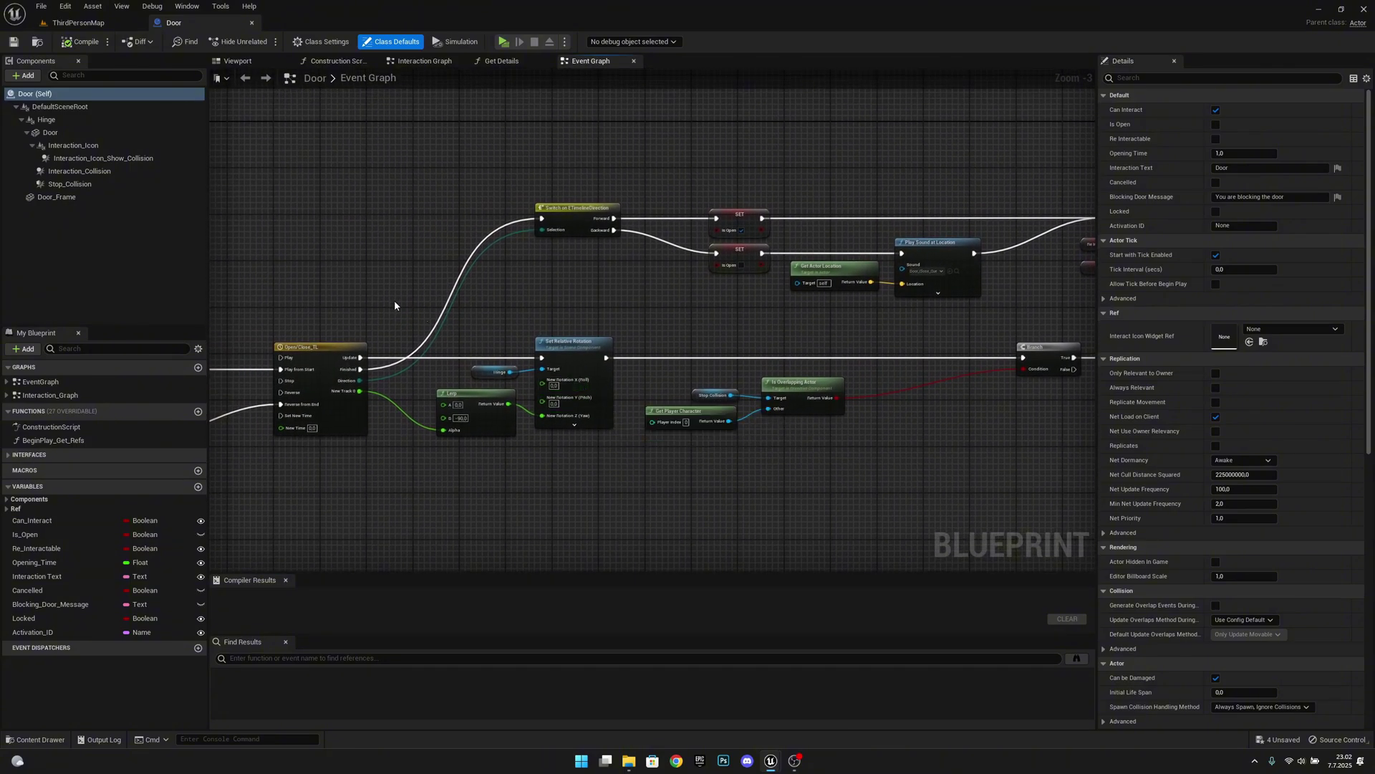
# Step: In the Viewport, set the door's interaction icon collision sphere radius to 150
pyautogui.click(256, 62)
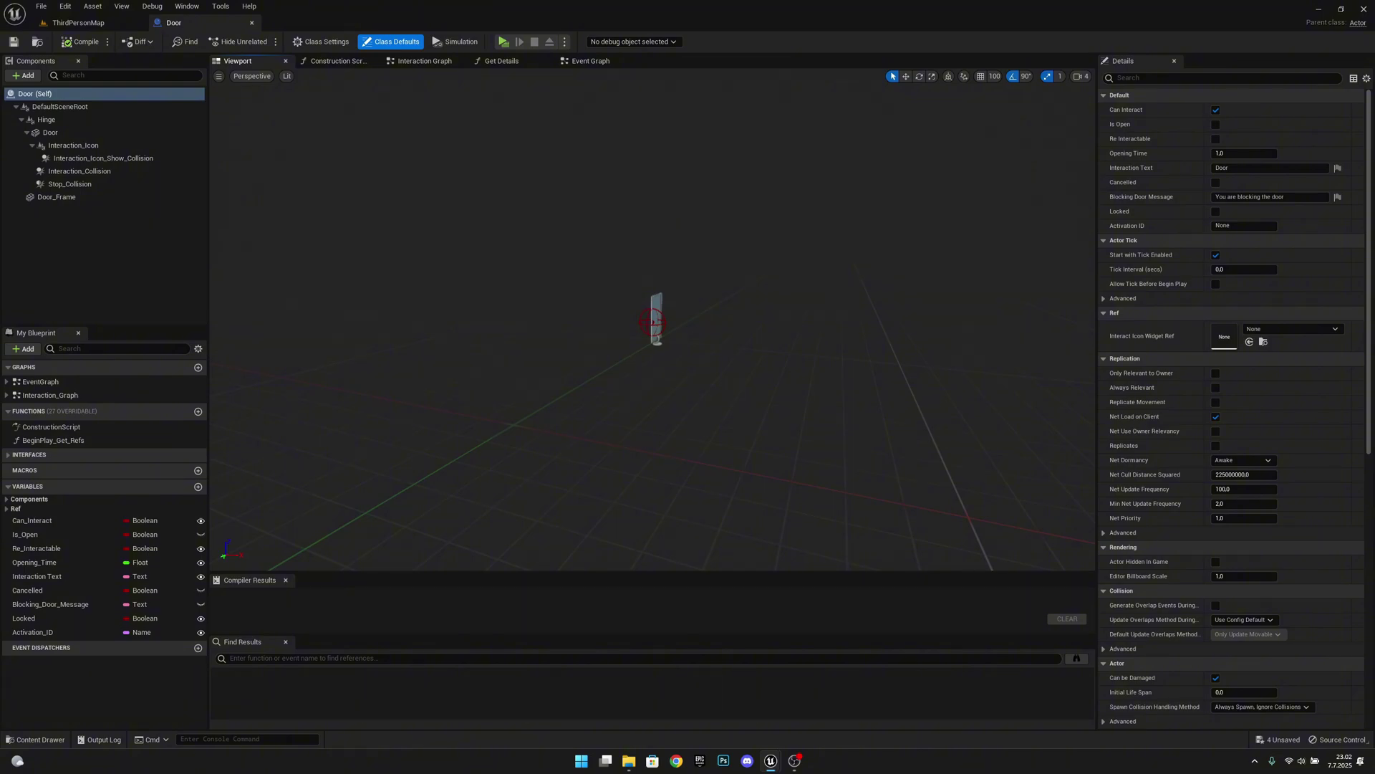
pyautogui.moveTo(654, 322); pyautogui.dragTo(771, 316, button='right')
pyautogui.click(751, 318)
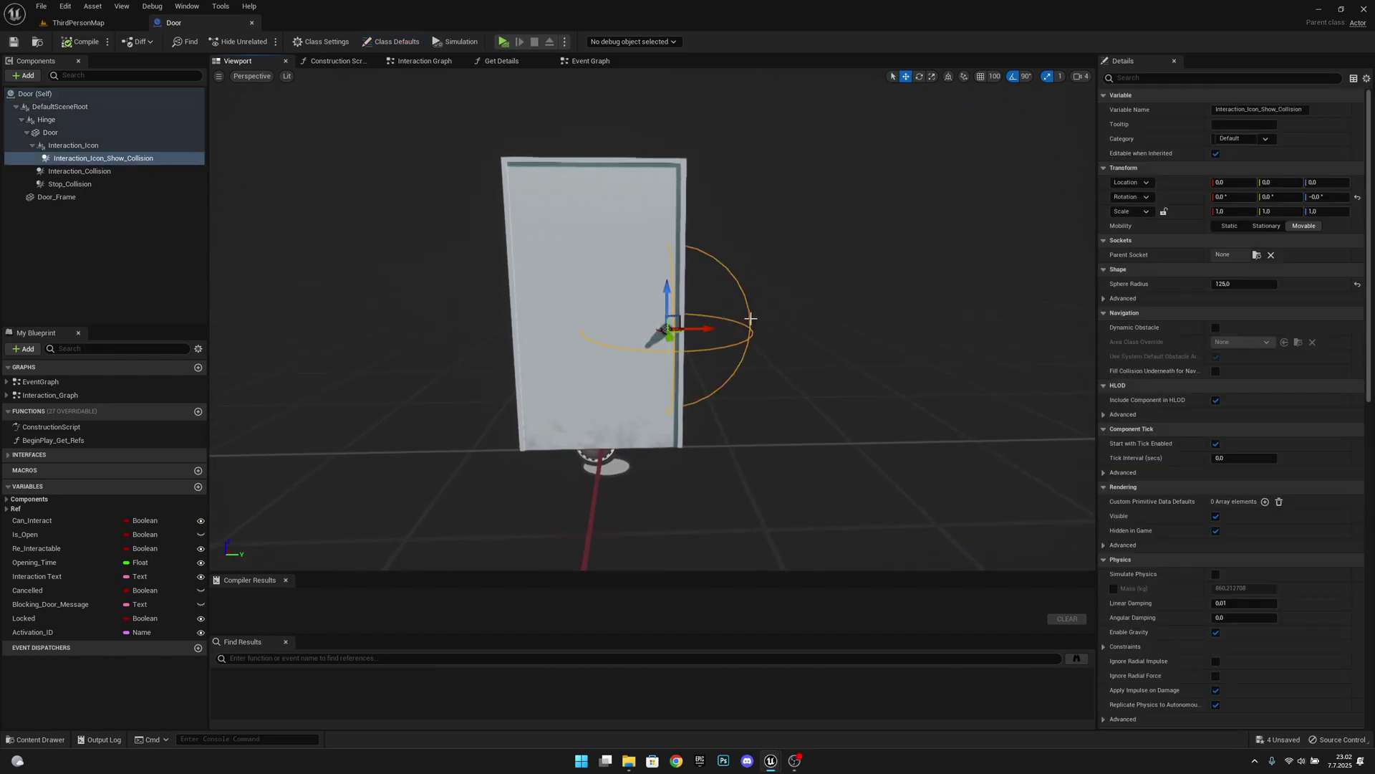
pyautogui.click(1267, 285)
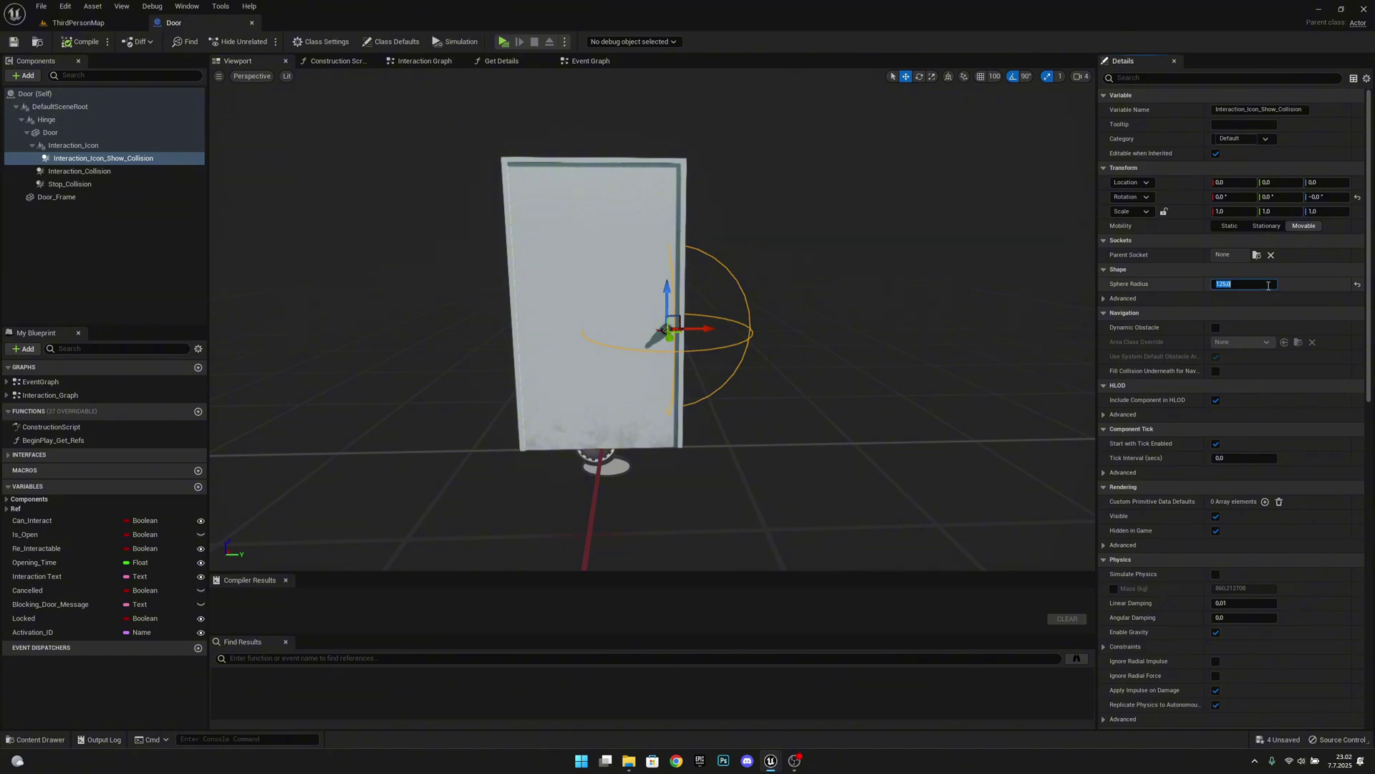
pyautogui.write('150')
pyautogui.press('Return')
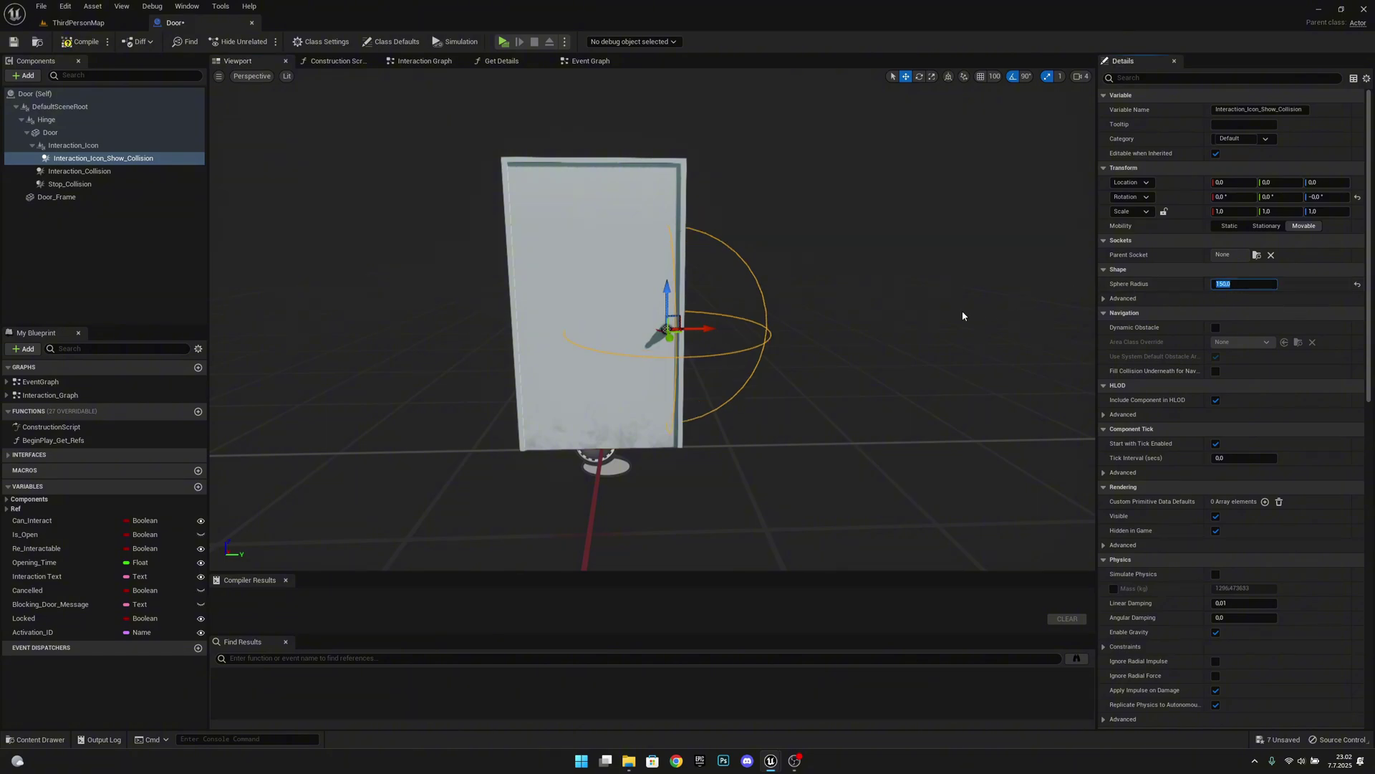
# Step: Add a Box Collision under Door and name it Interaction_Collision2
pyautogui.scroll(2, 865, 309)
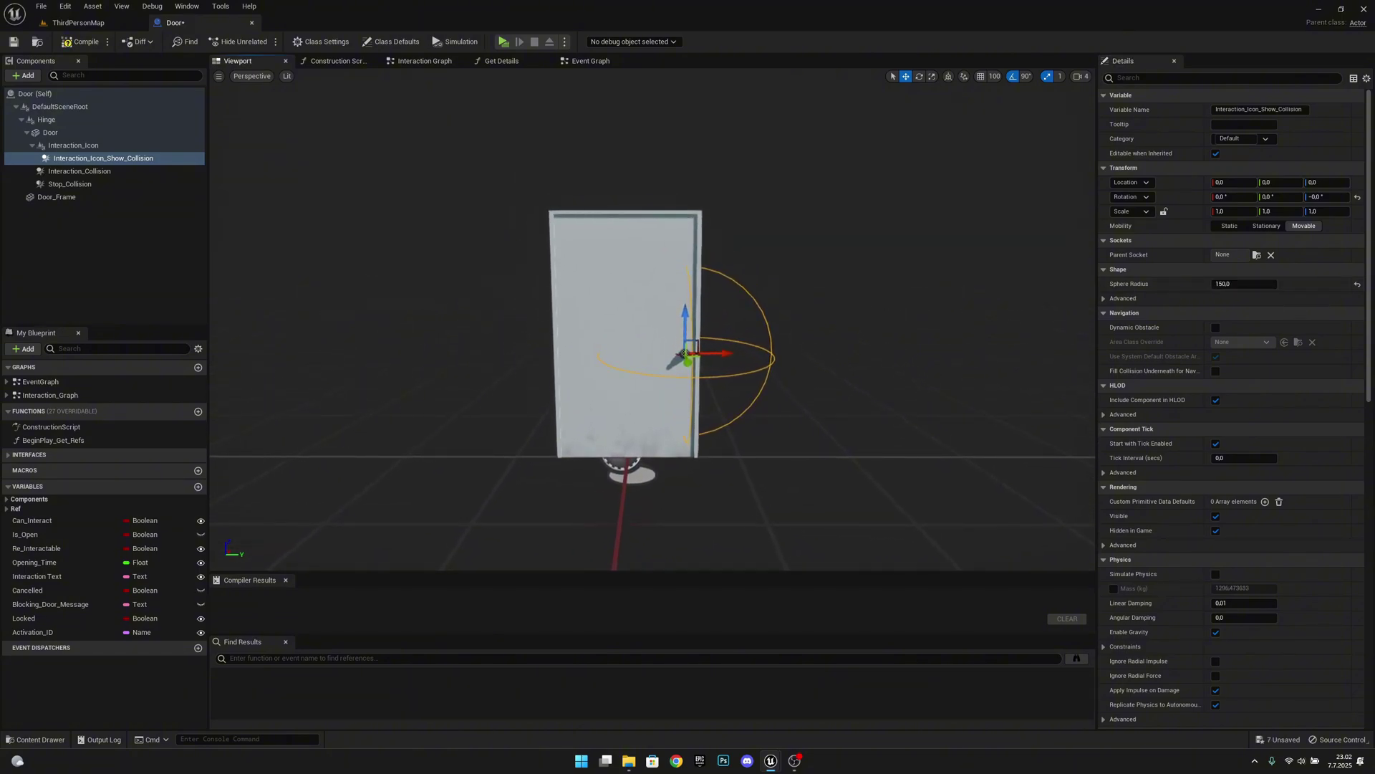
pyautogui.click(155, 133)
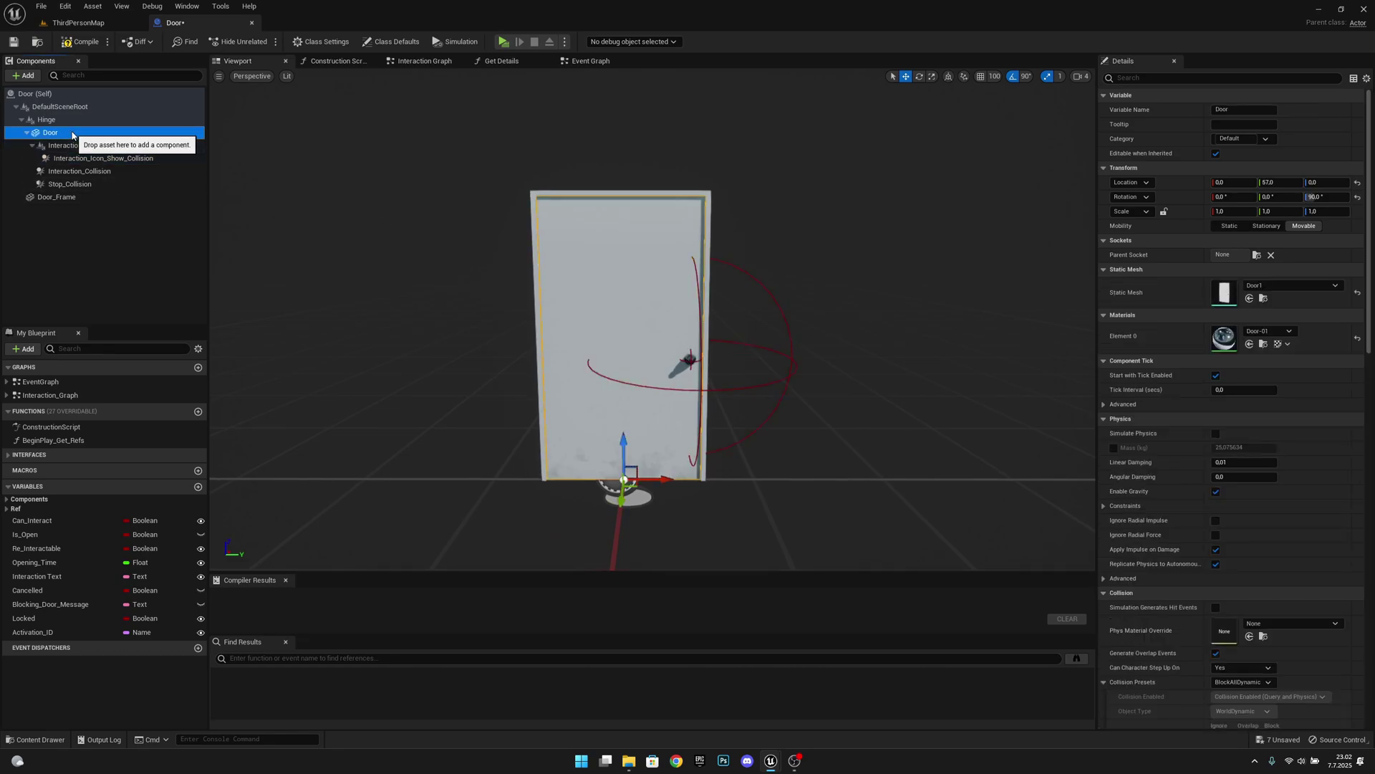
pyautogui.click(26, 76)
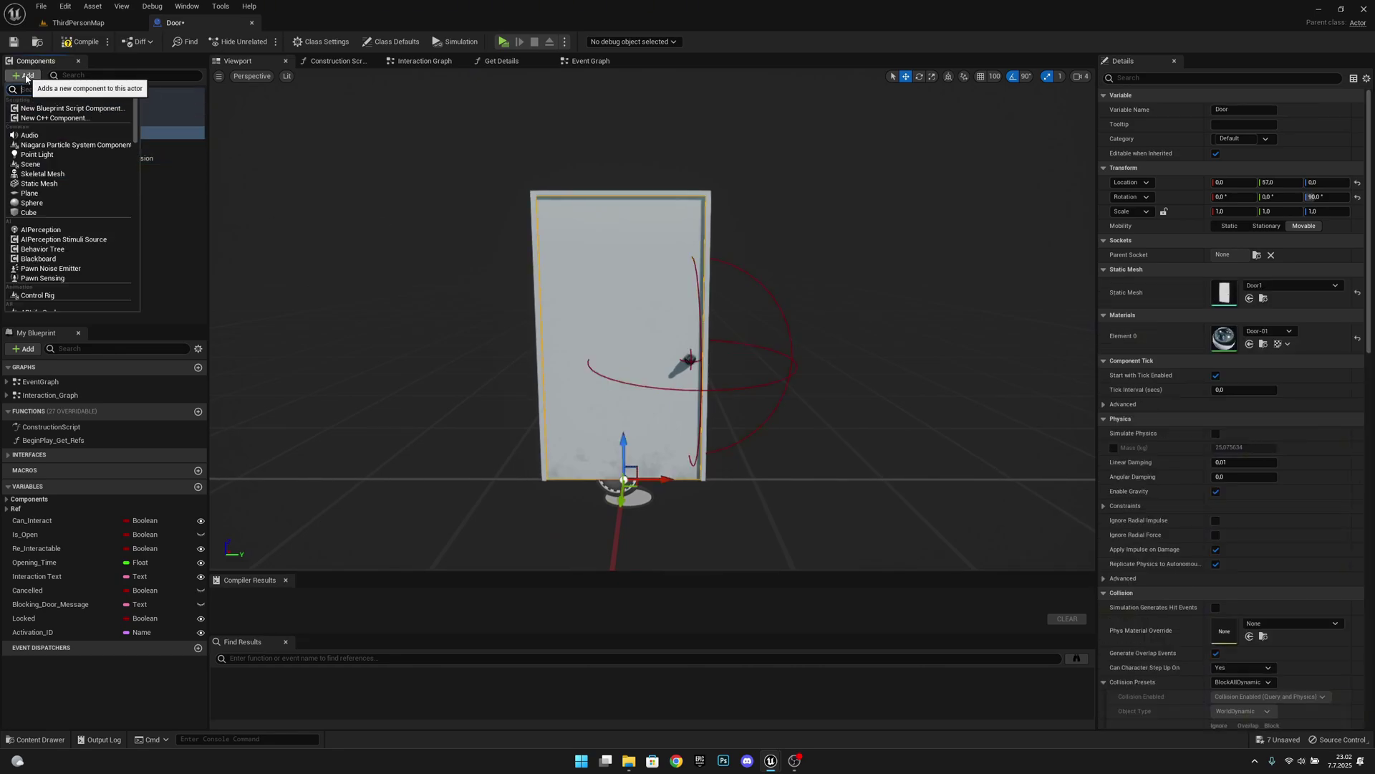
pyautogui.write('box coll')
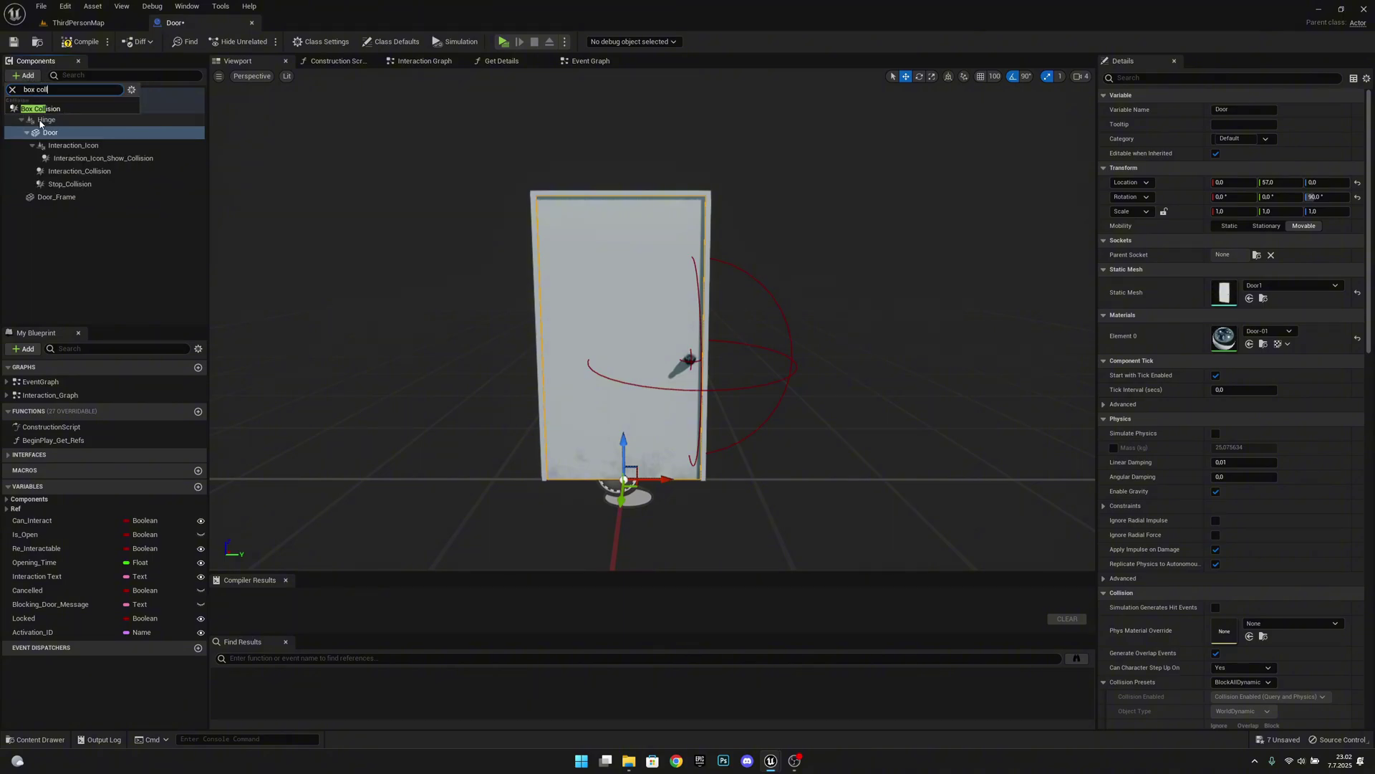
pyautogui.click(40, 126)
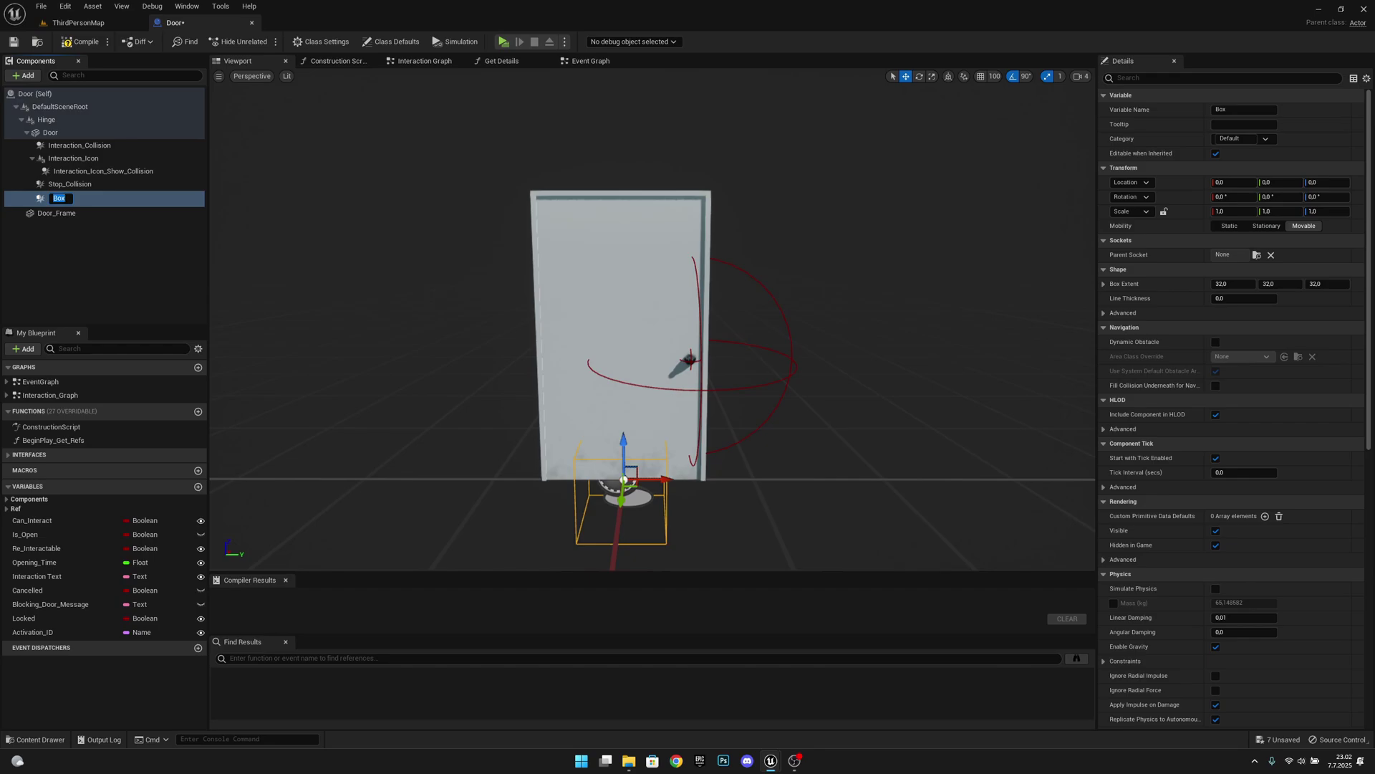
pyautogui.click(66, 198)
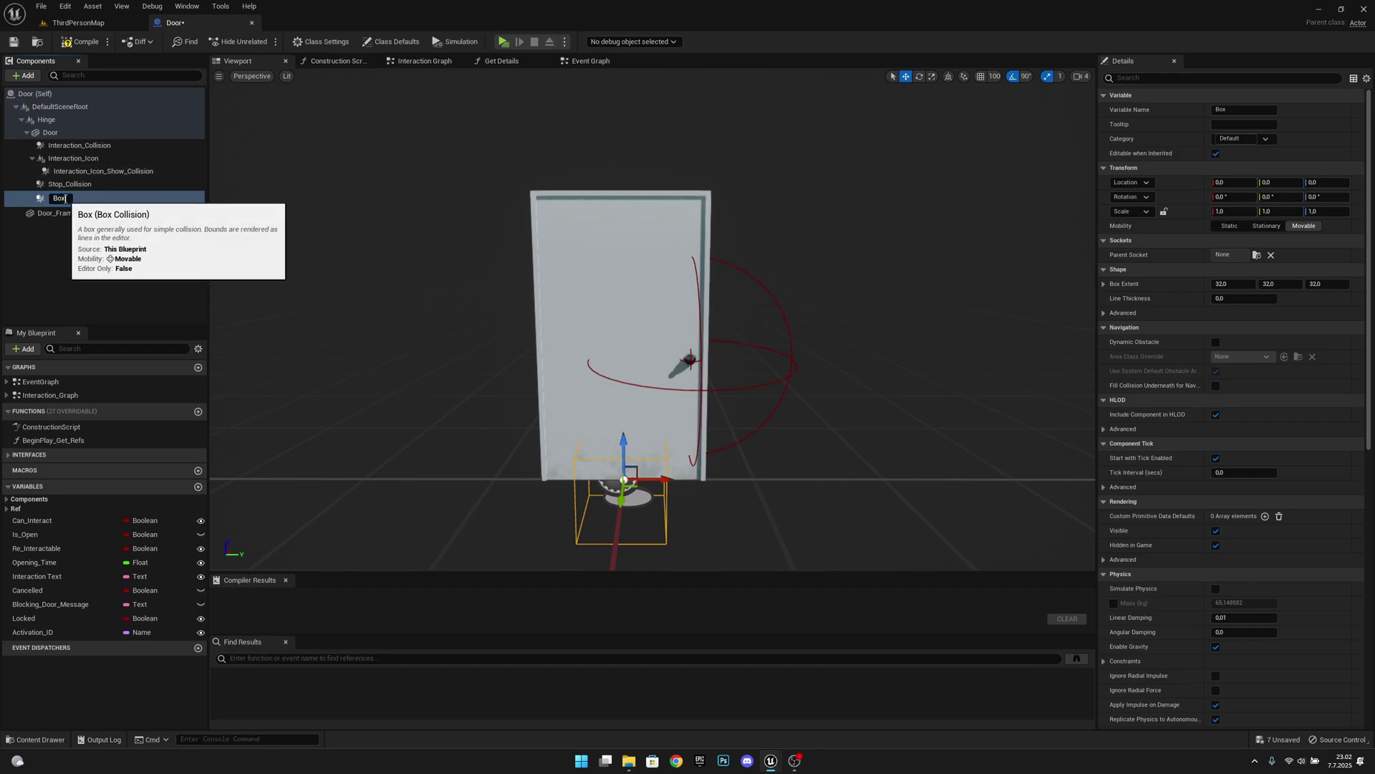
pyautogui.press('BackSpace')
pyautogui.press('BackSpace')
pyautogui.press('BackSpace')
pyautogui.write('Inter')
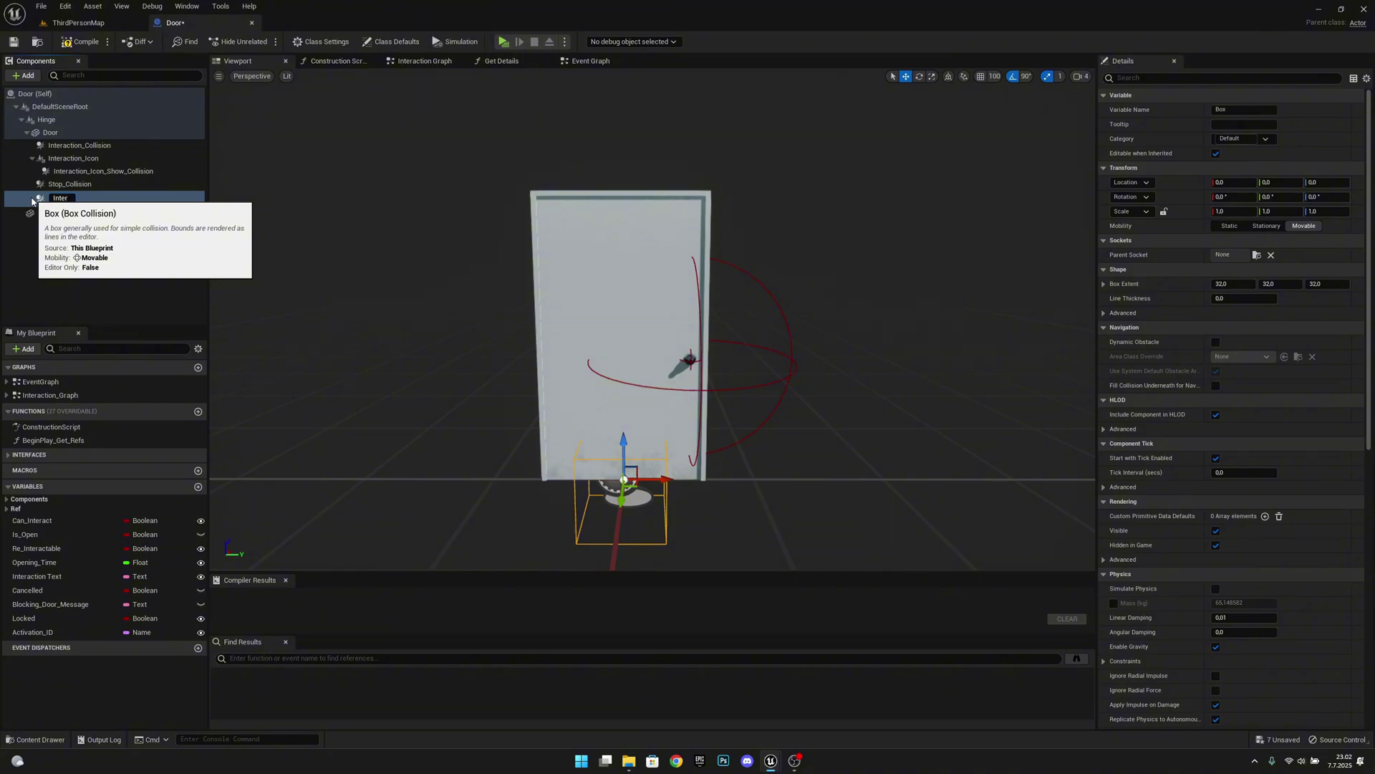
pyautogui.write('action_Collision_')
pyautogui.press('BackSpace')
pyautogui.write('2')
pyautogui.press('Return')
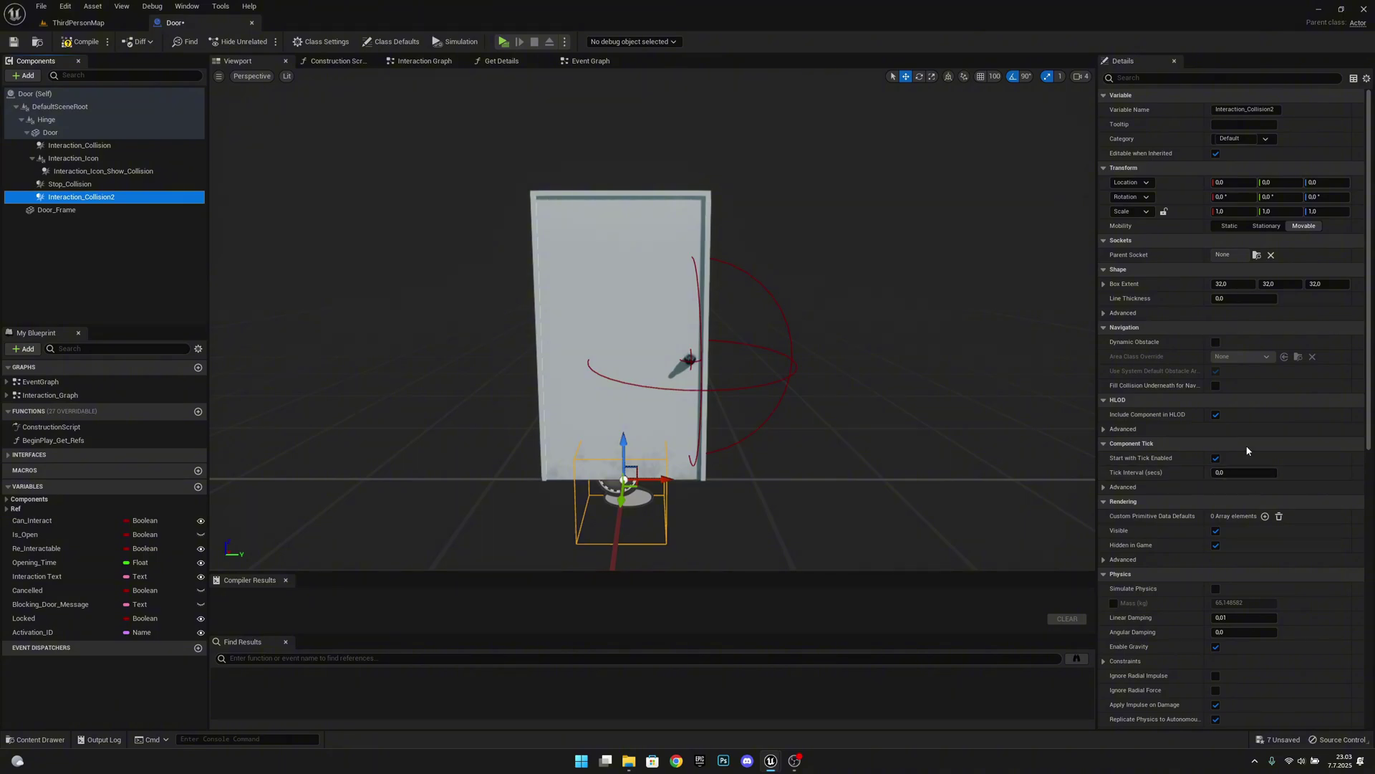
# Step: Set Interaction_Collision2's collision preset to Custom, making it block Visibility traces
pyautogui.scroll(-10, 1246, 444)
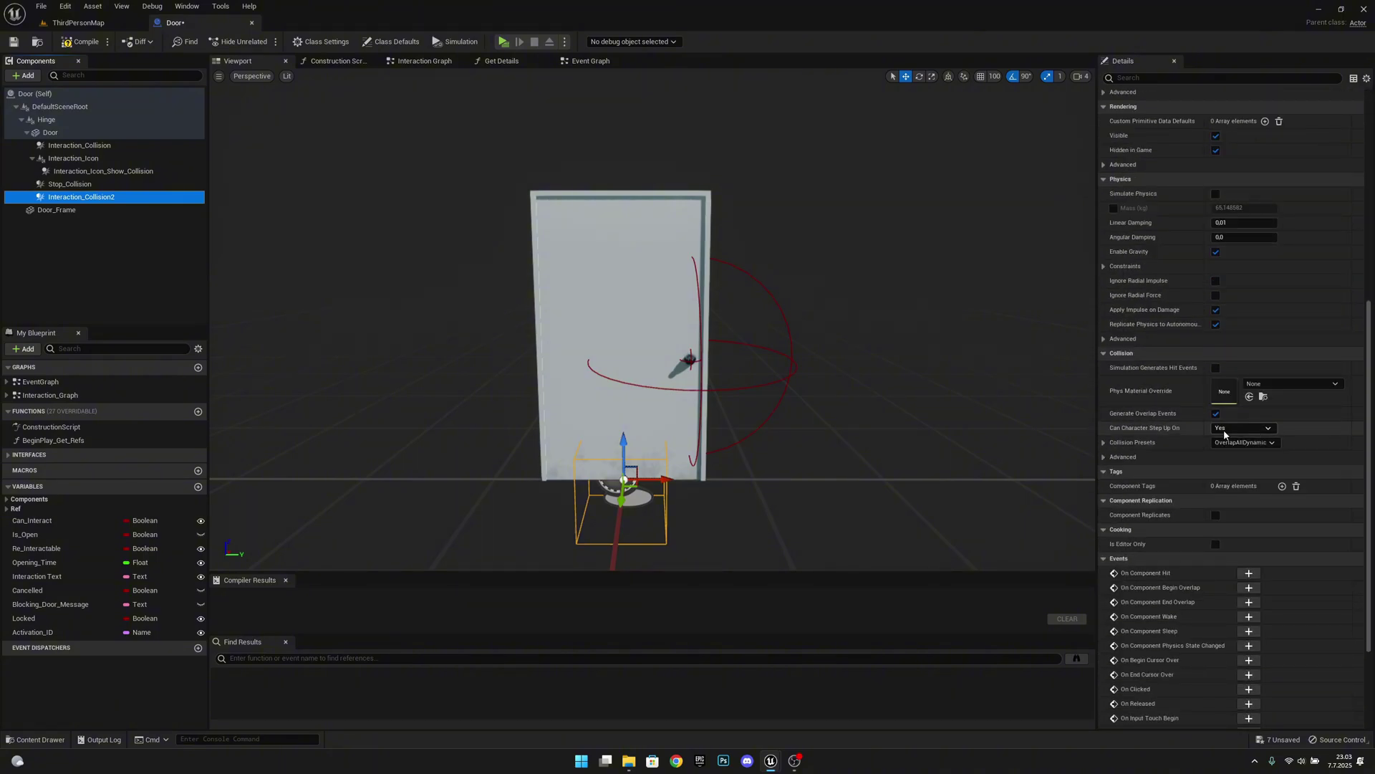
pyautogui.click(1244, 442)
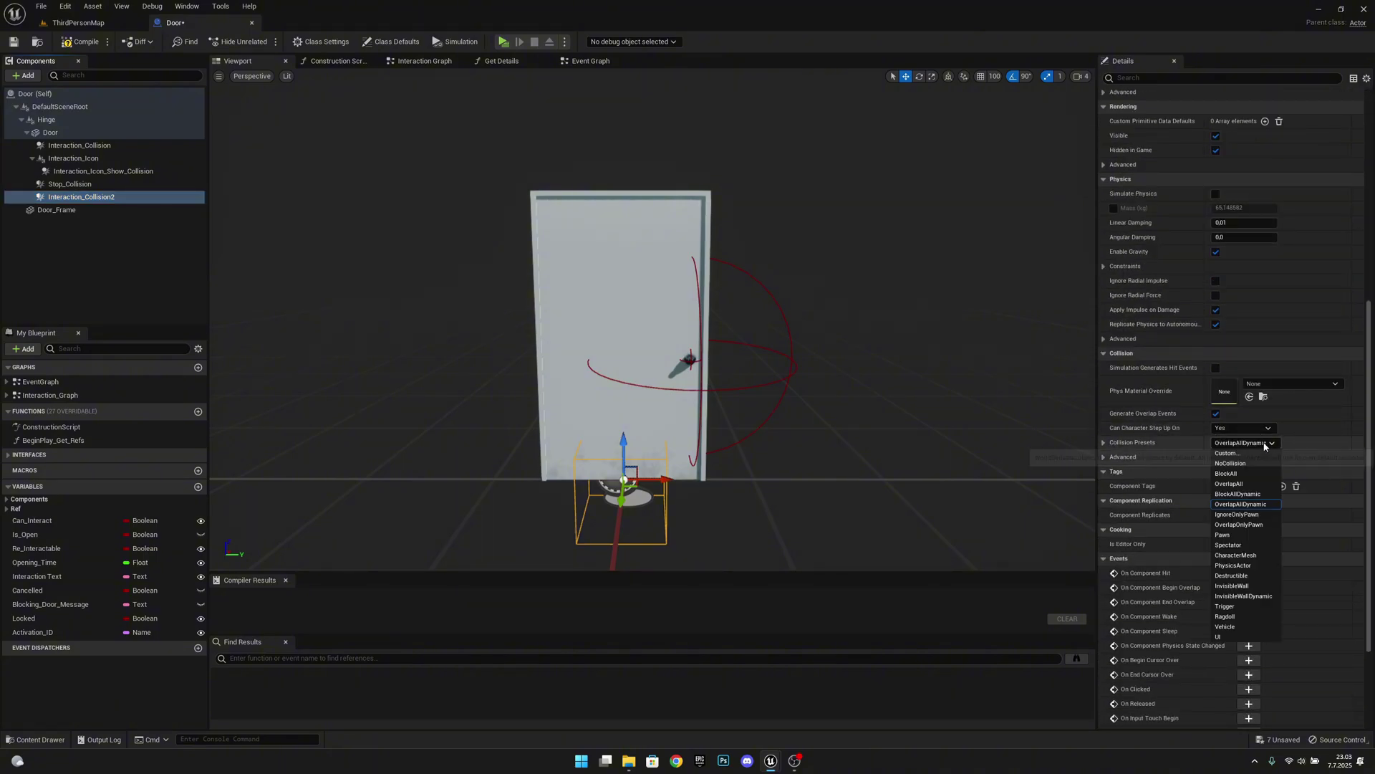
pyautogui.click(1227, 453)
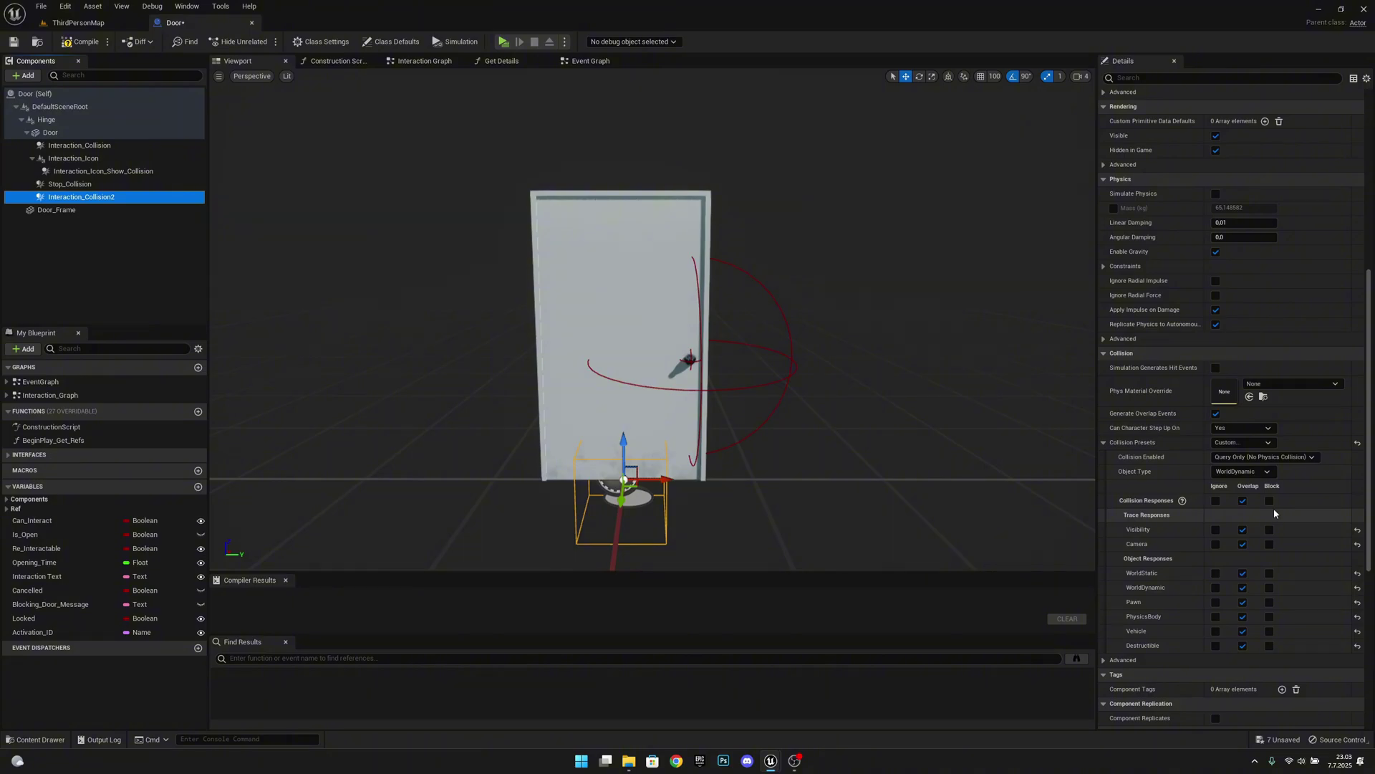
pyautogui.click(1270, 530)
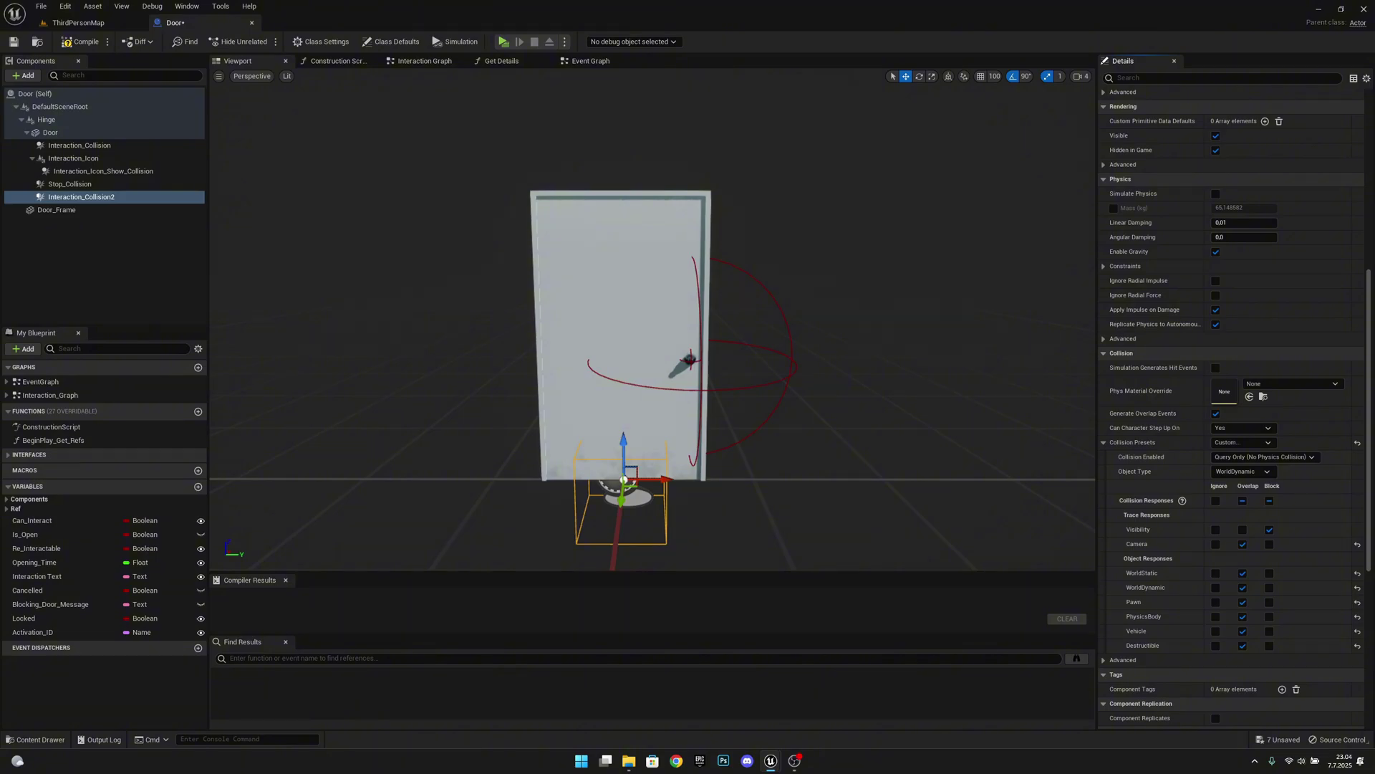
pyautogui.scroll(10, 1249, 192)
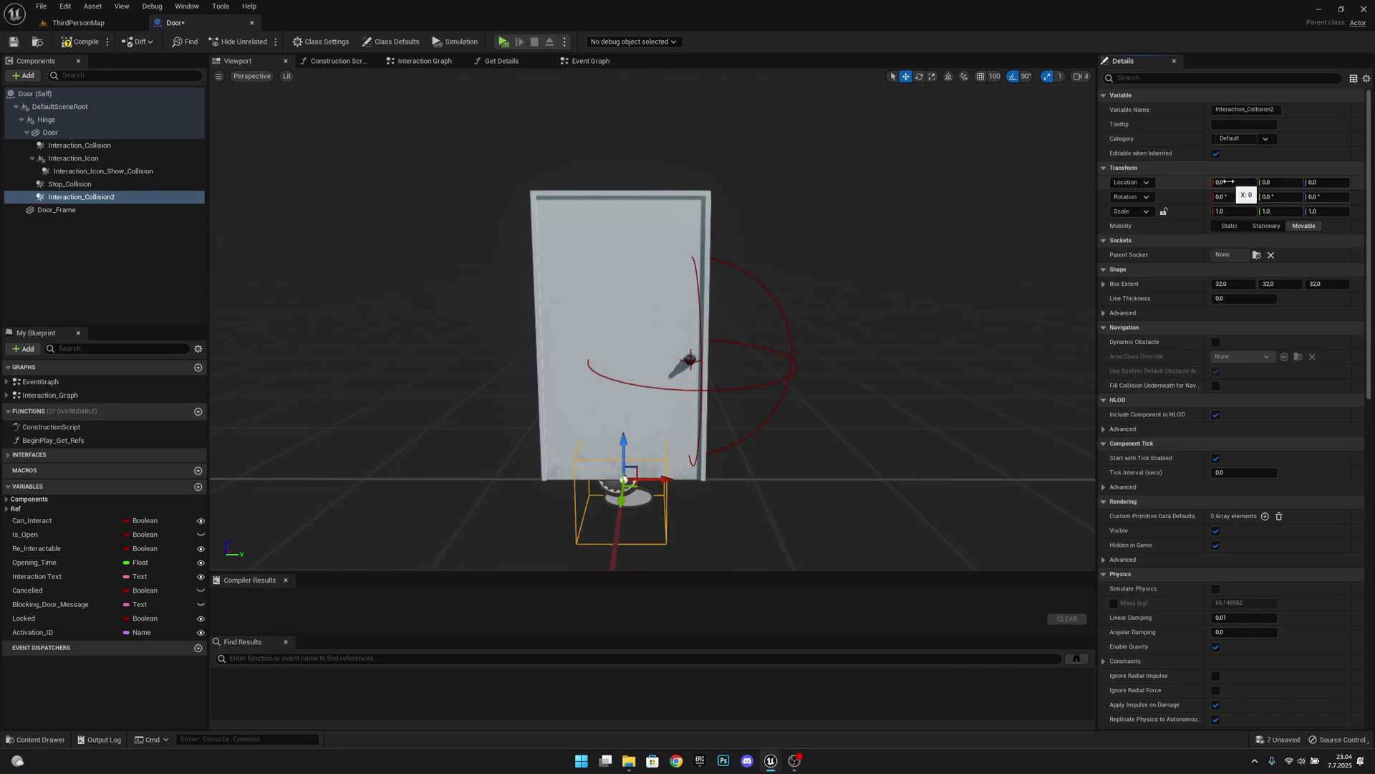
# Step: Raise Interaction_Collision2 to location Z 105 and unlock uniform scaling
pyautogui.click(1320, 182)
pyautogui.write('105')
pyautogui.press('Return')
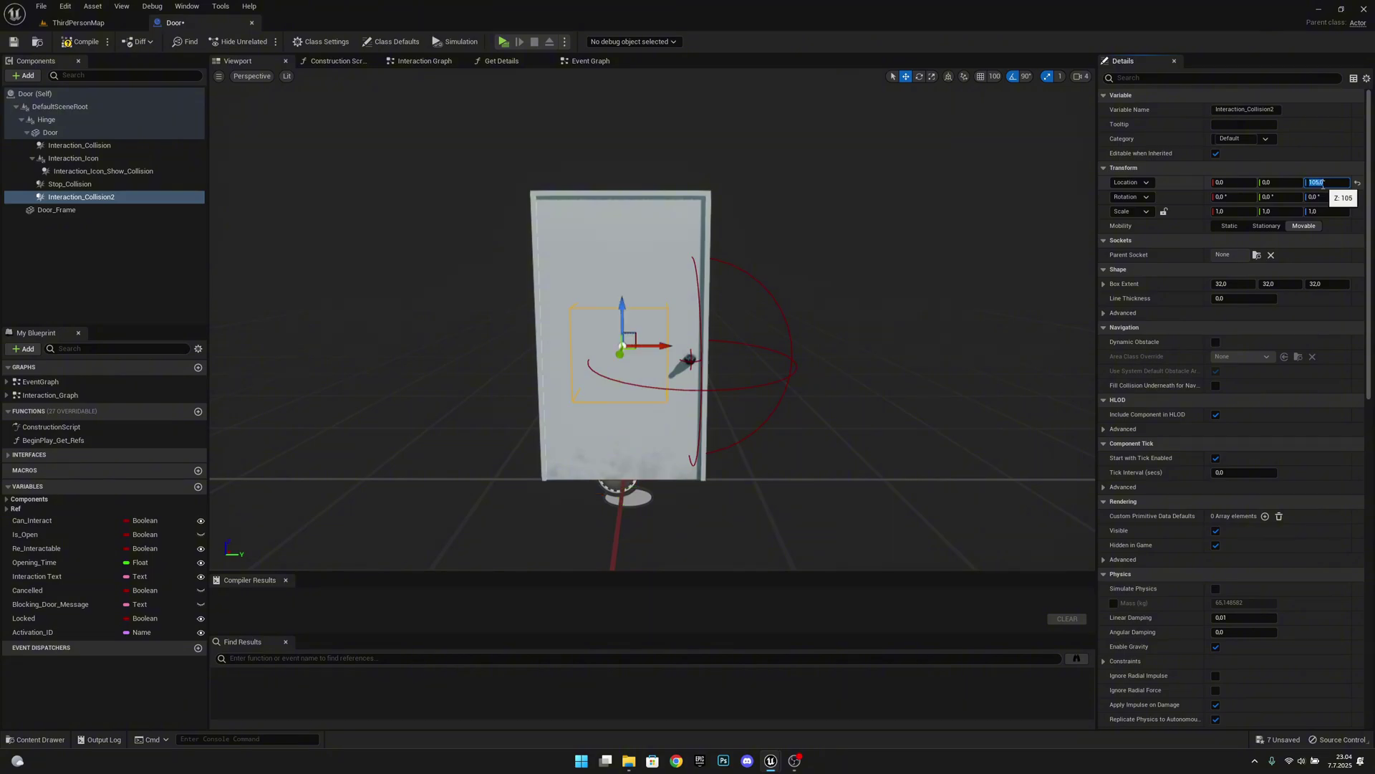
pyautogui.click(1165, 213)
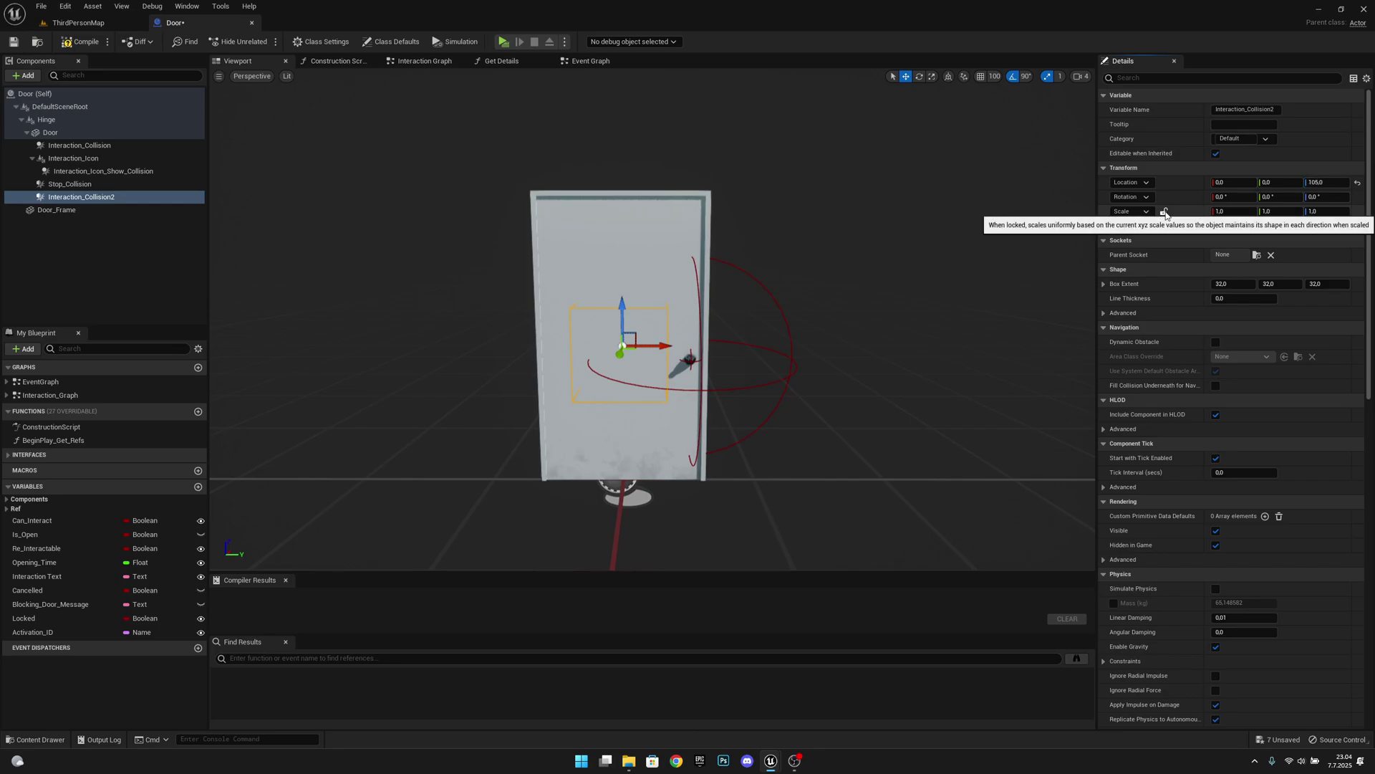
# Step: Set the collision box's X scale to 1.82
pyautogui.click(1238, 212)
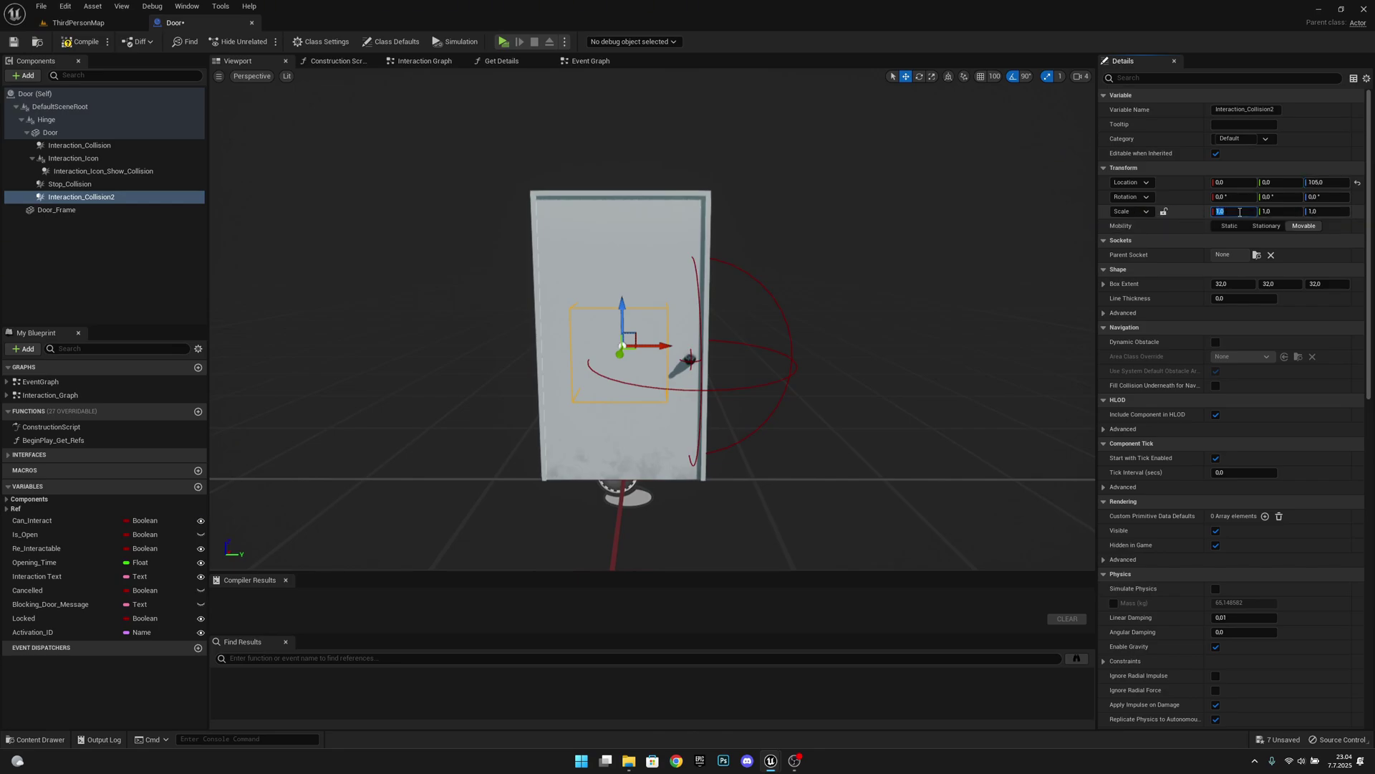
pyautogui.press('BackSpace')
pyautogui.write('.15')
pyautogui.press('Return')
pyautogui.write('3,27')
pyautogui.press('Return')
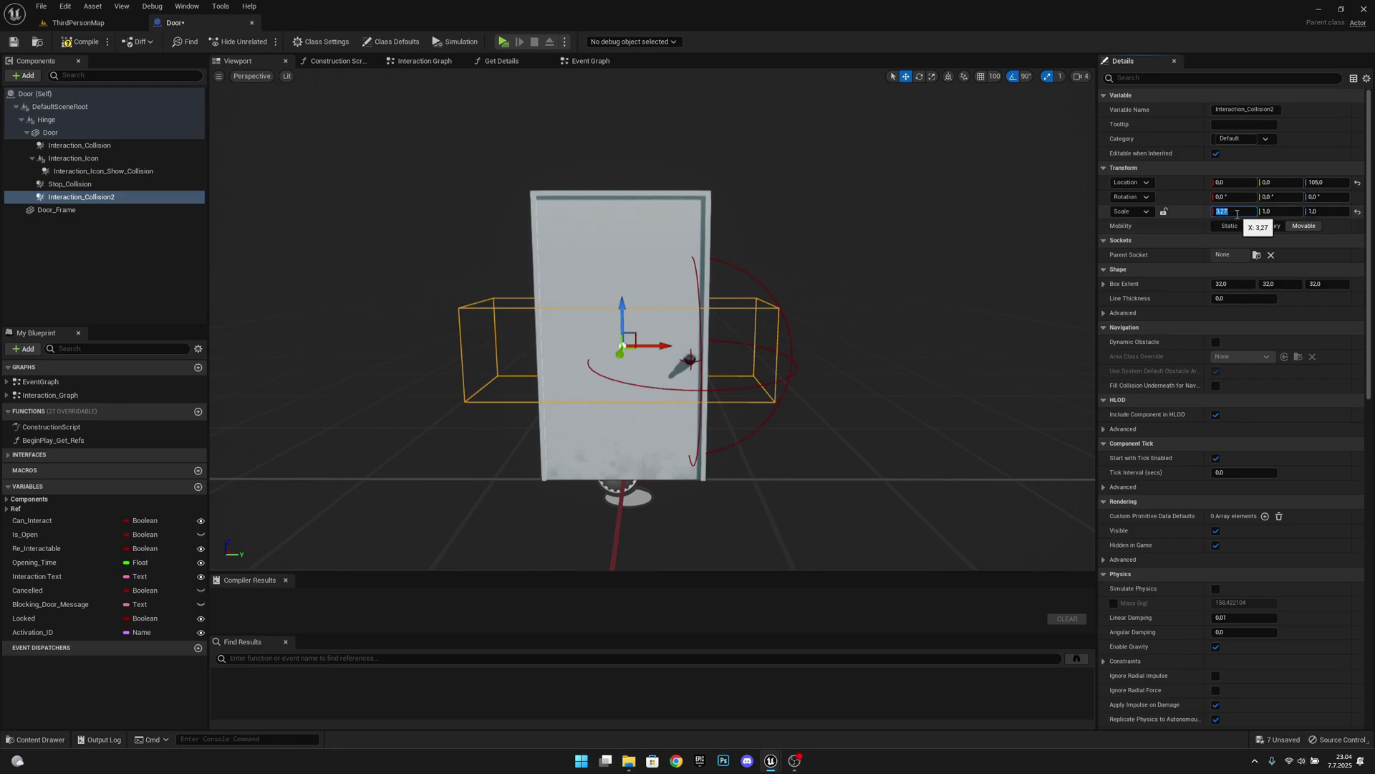
pyautogui.write('1')
pyautogui.press('Return')
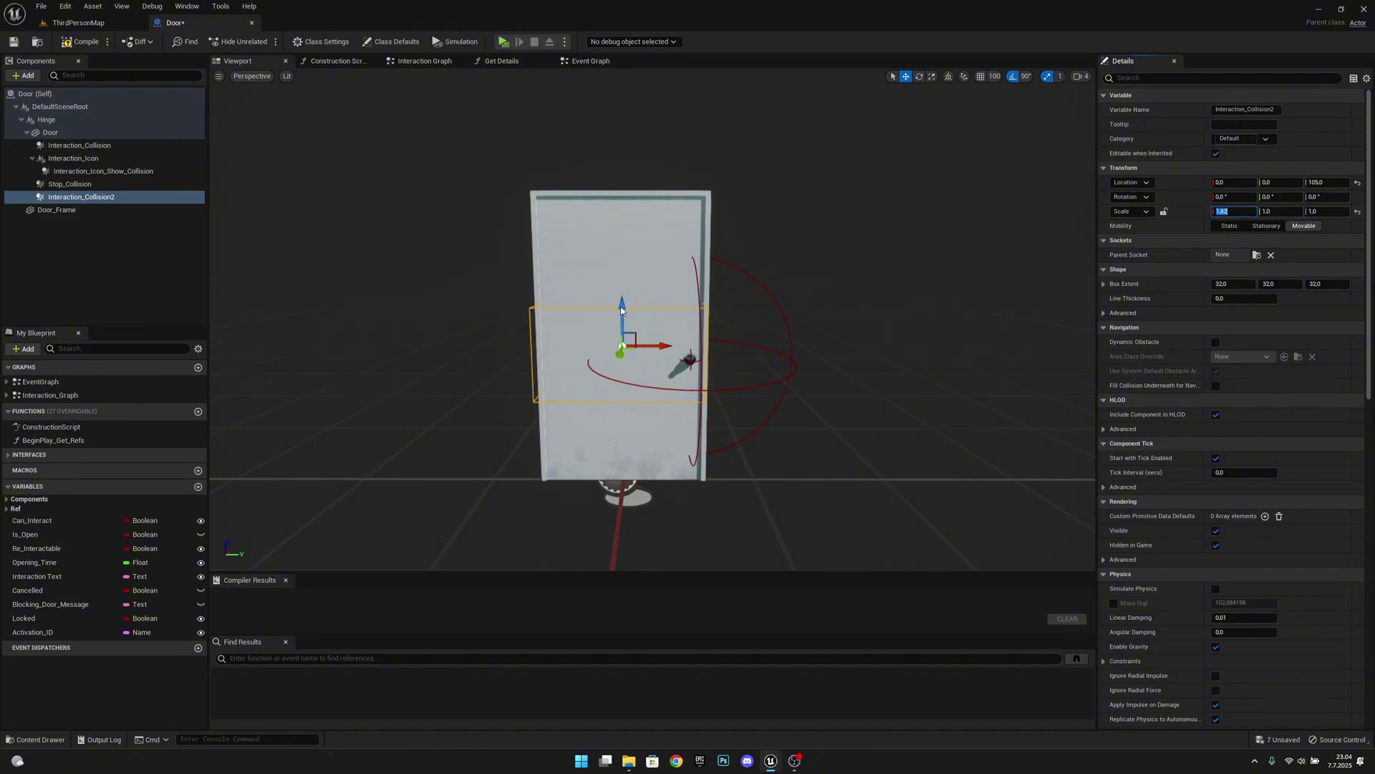
pyautogui.moveTo(755, 266)
pyautogui.mouseDown(button='right')
pyautogui.moveTo(687, 271)
pyautogui.moveTo(759, 269)
pyautogui.mouseUp(button='right')
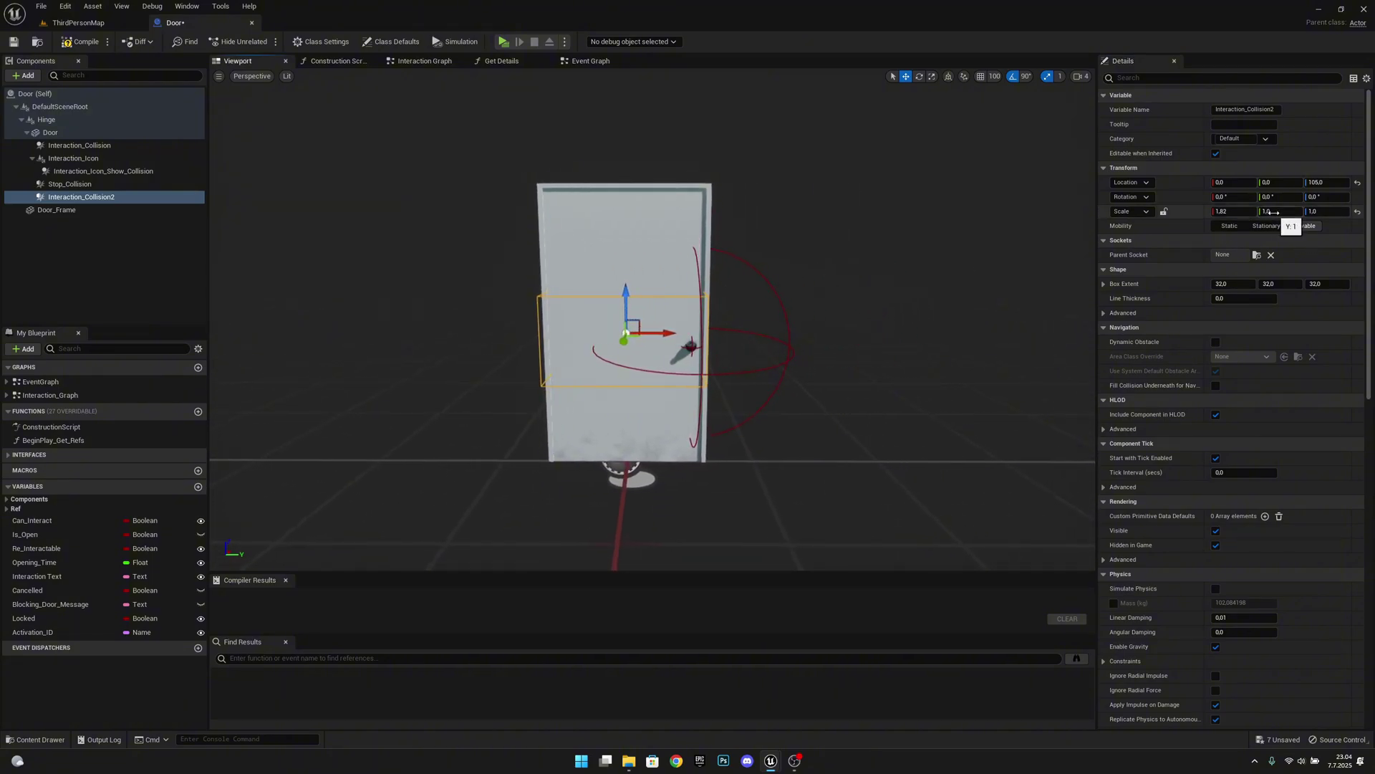
# Step: Set the box's Y scale to 0.15 and Z scale to 3.27 to cover the door
pyautogui.click(1275, 213)
pyautogui.write('0,15')
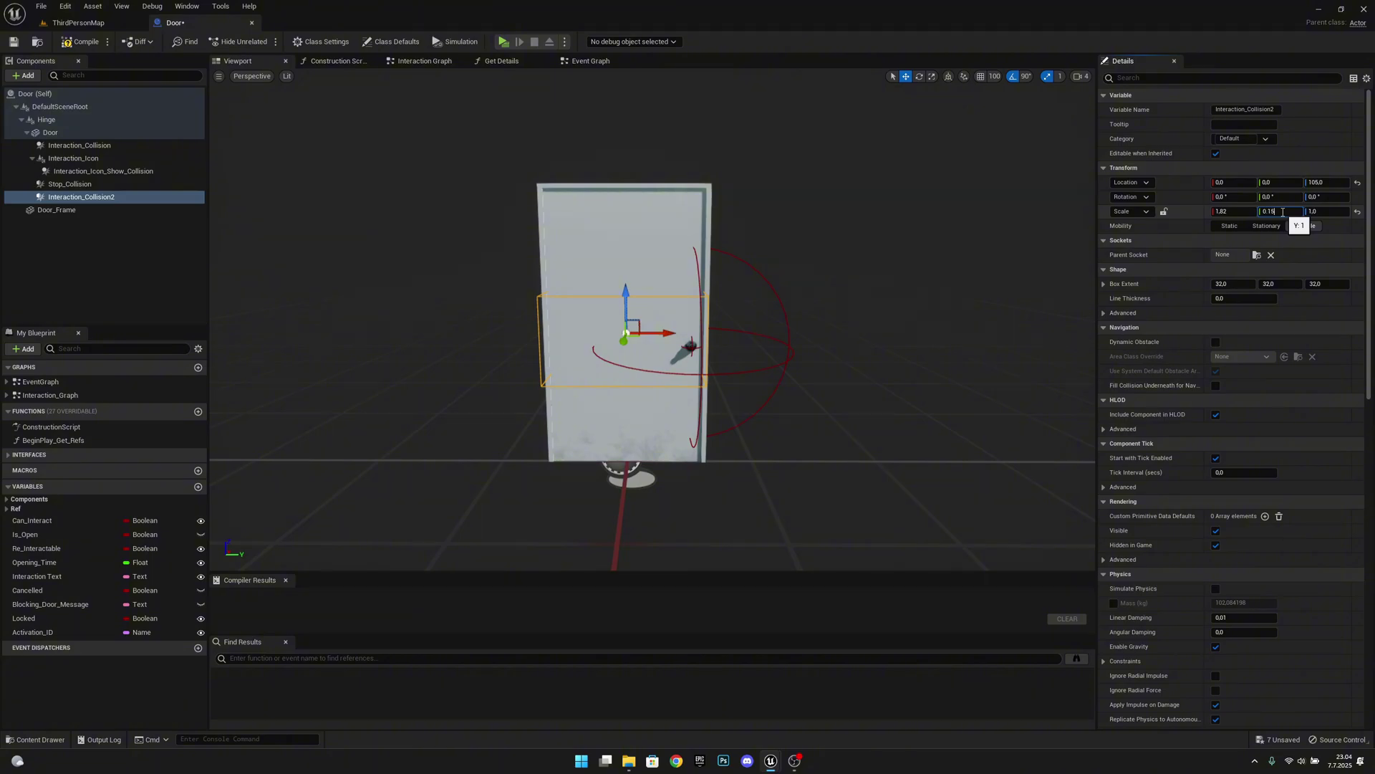
pyautogui.click(1334, 213)
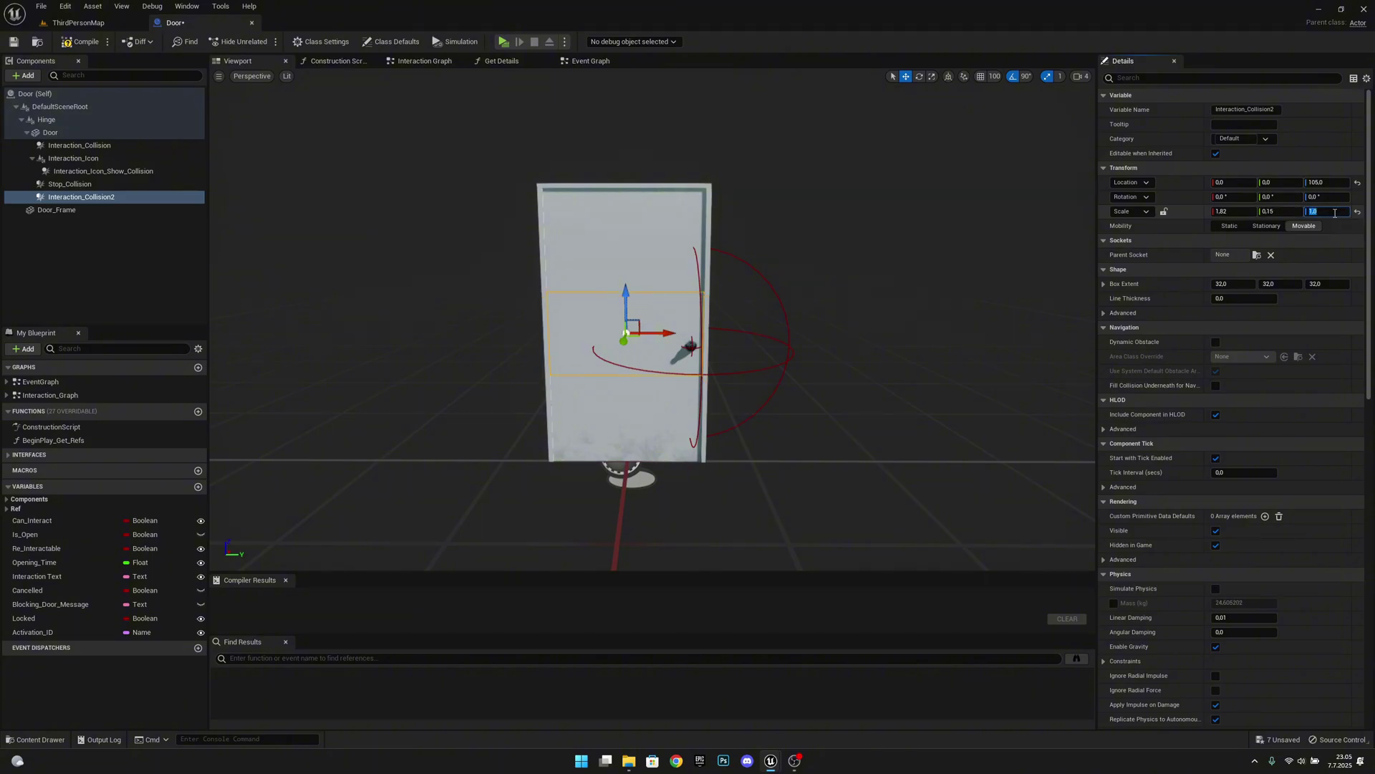
pyautogui.write('3,27')
pyautogui.press('Return')
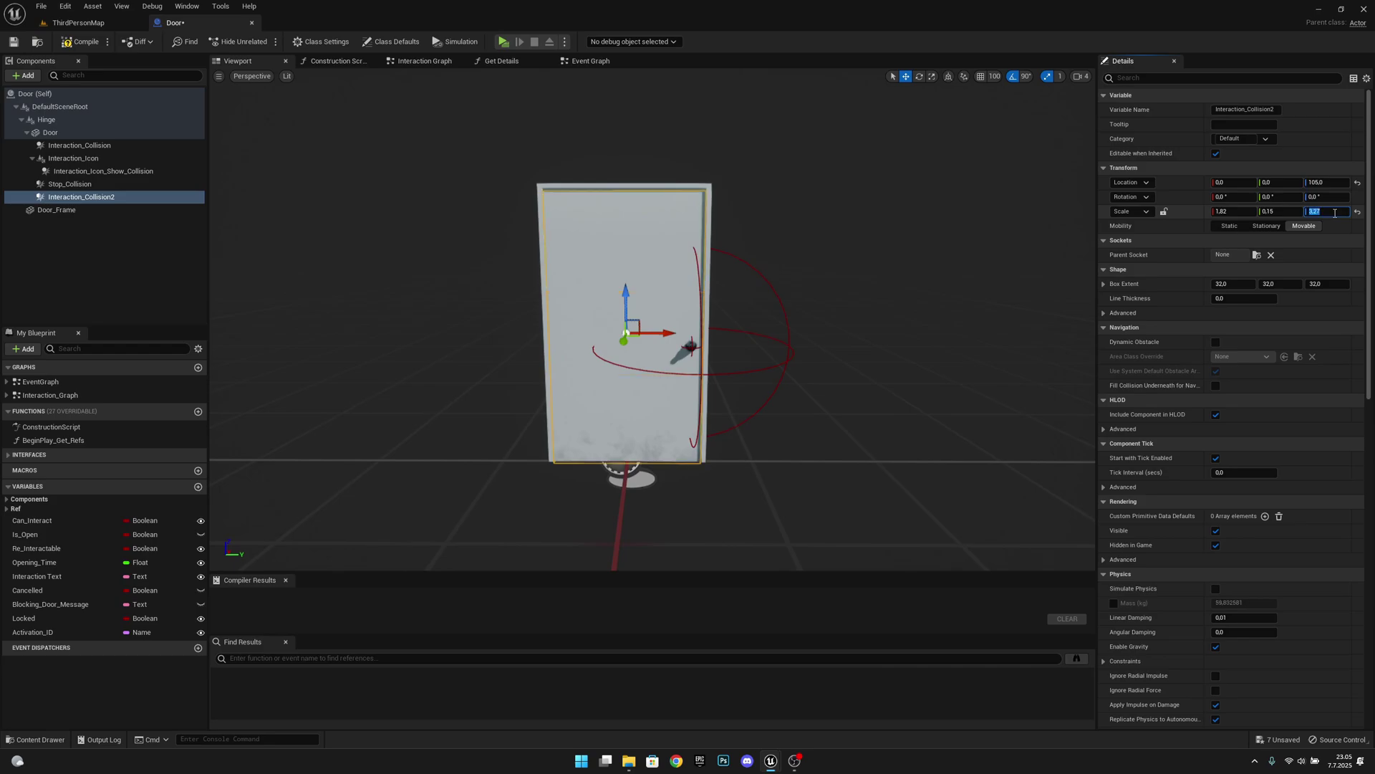
# Step: View the door edge-on and undo an accidental sideways move of the box
pyautogui.keyDown('alt'); pyautogui.moveTo(788, 322); pyautogui.dragTo(644, 325); pyautogui.keyUp('alt')
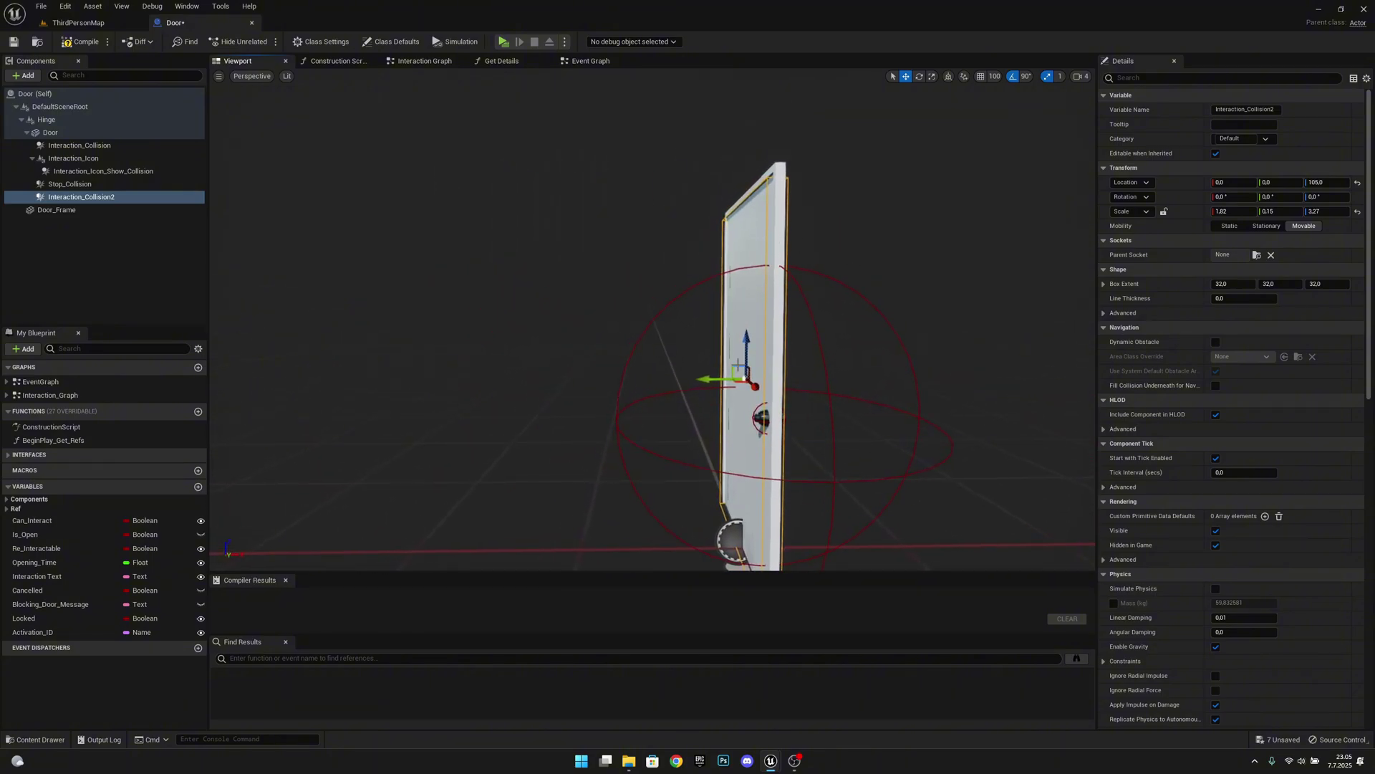
pyautogui.moveTo(722, 379)
pyautogui.mouseDown()
pyautogui.moveTo(699, 380)
pyautogui.moveTo(749, 380)
pyautogui.moveTo(723, 378)
pyautogui.mouseUp()
pyautogui.hotkey('ctrl', 'z')
pyautogui.moveTo(626, 362); pyautogui.dragTo(596, 351, button='right')
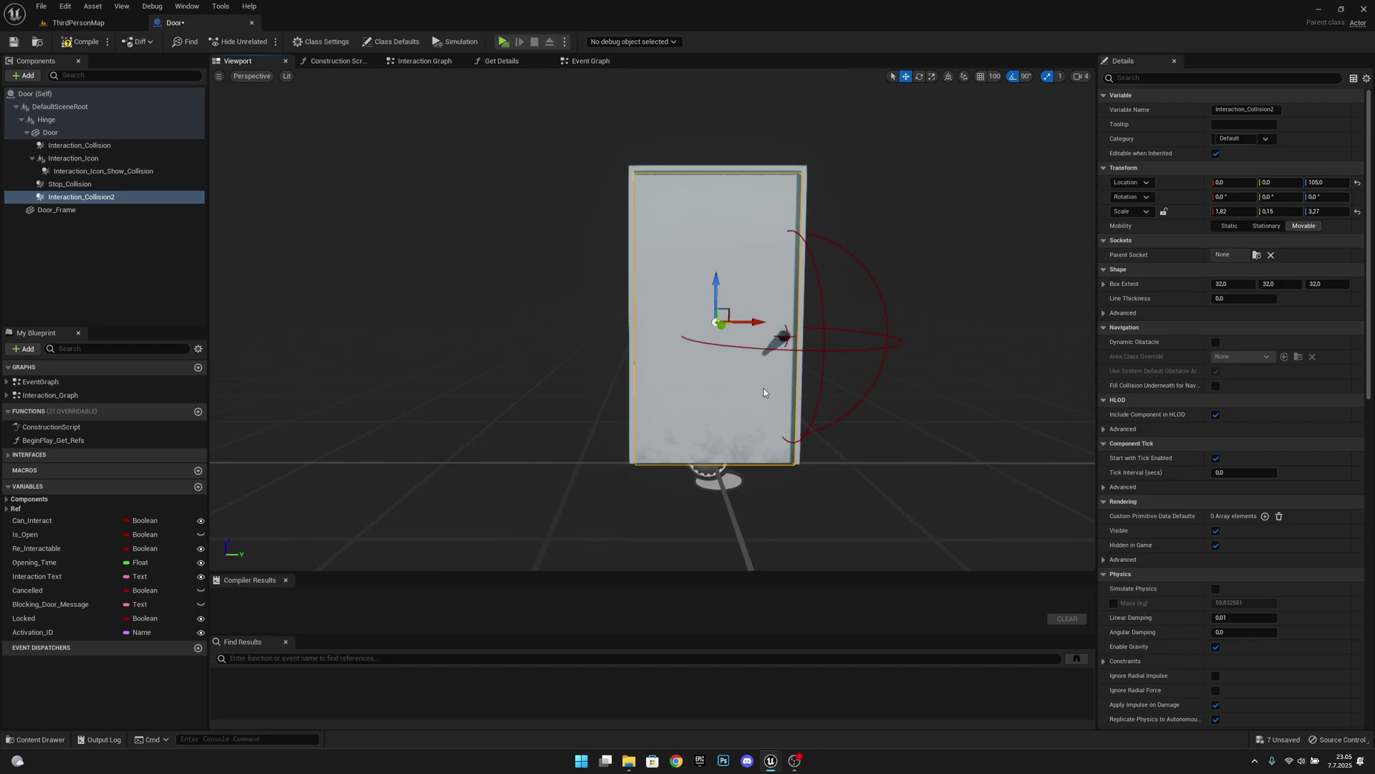
# Step: Switch to the door's Event Graph and save all unsaved work
pyautogui.click(594, 64)
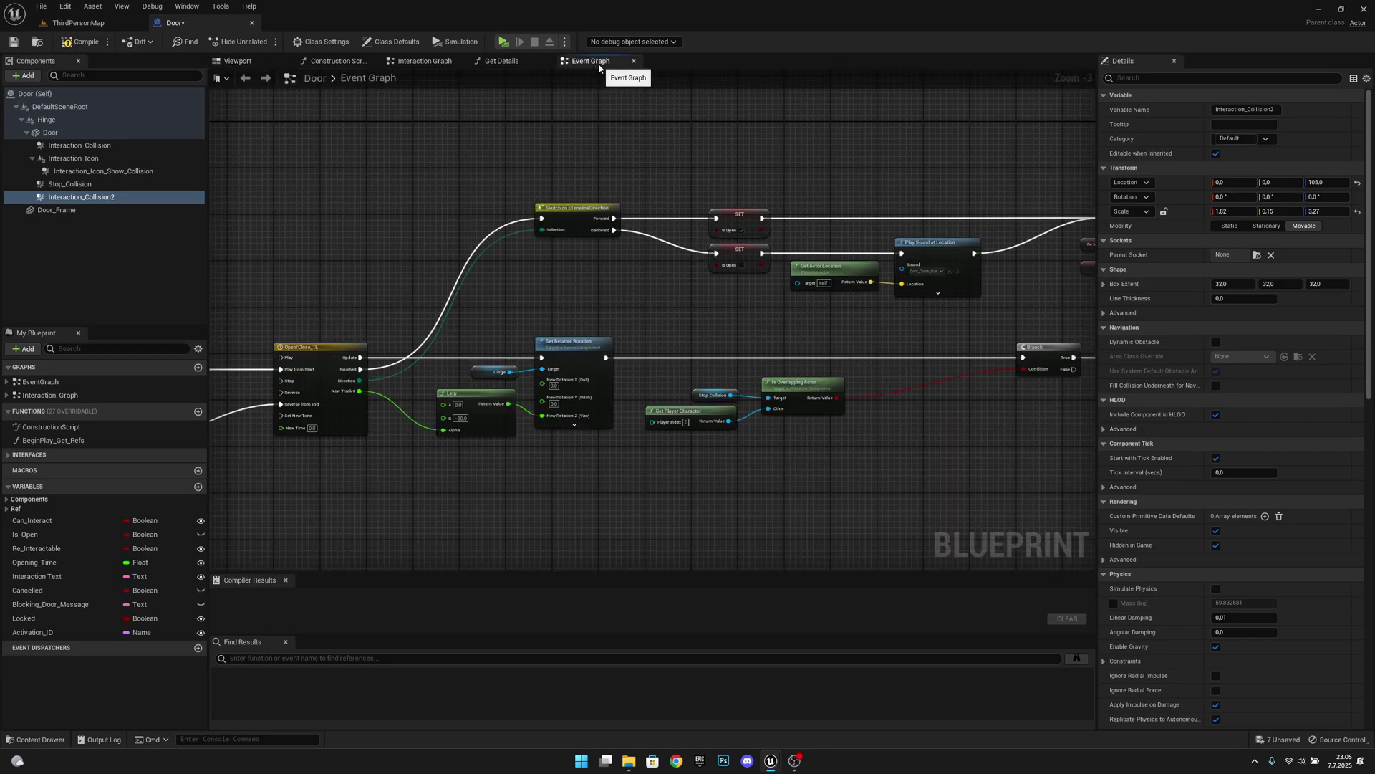
pyautogui.click(42, 7)
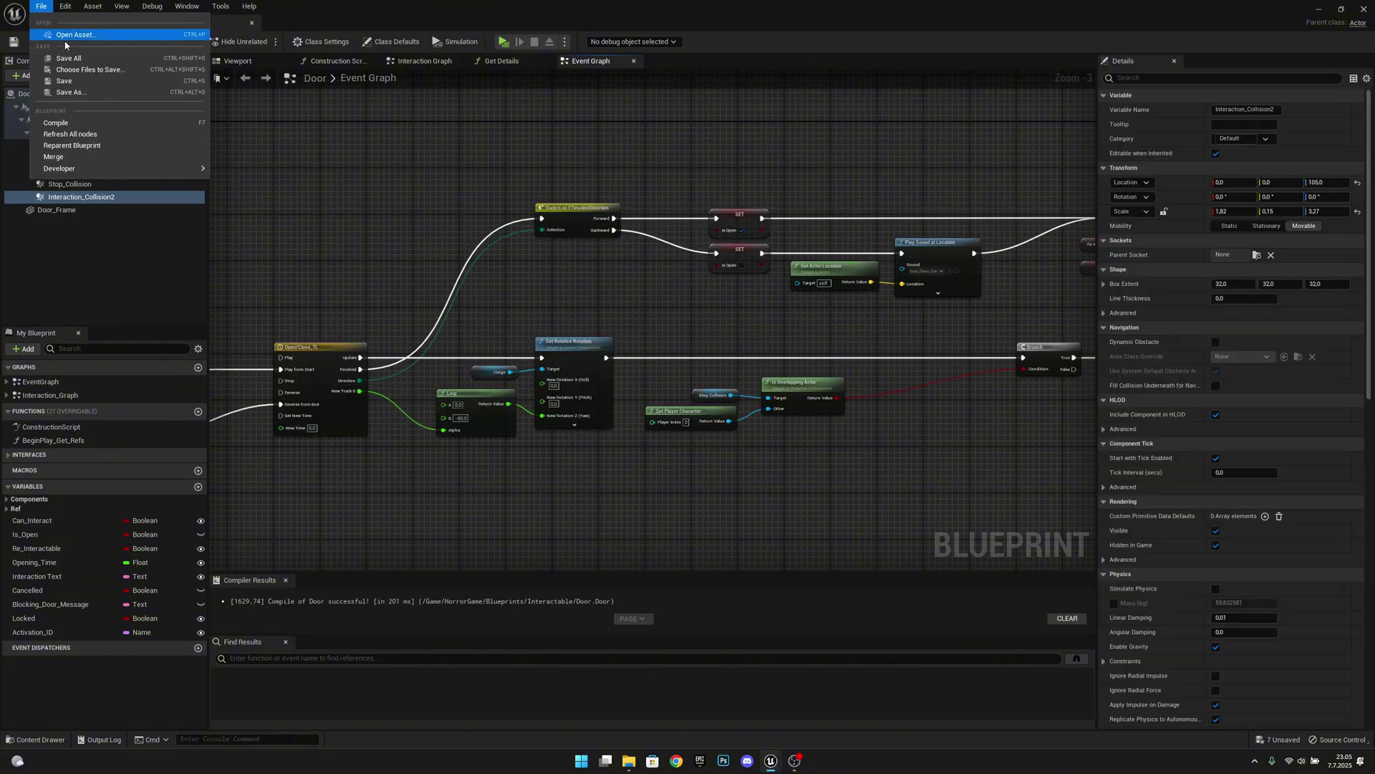
pyautogui.click(69, 61)
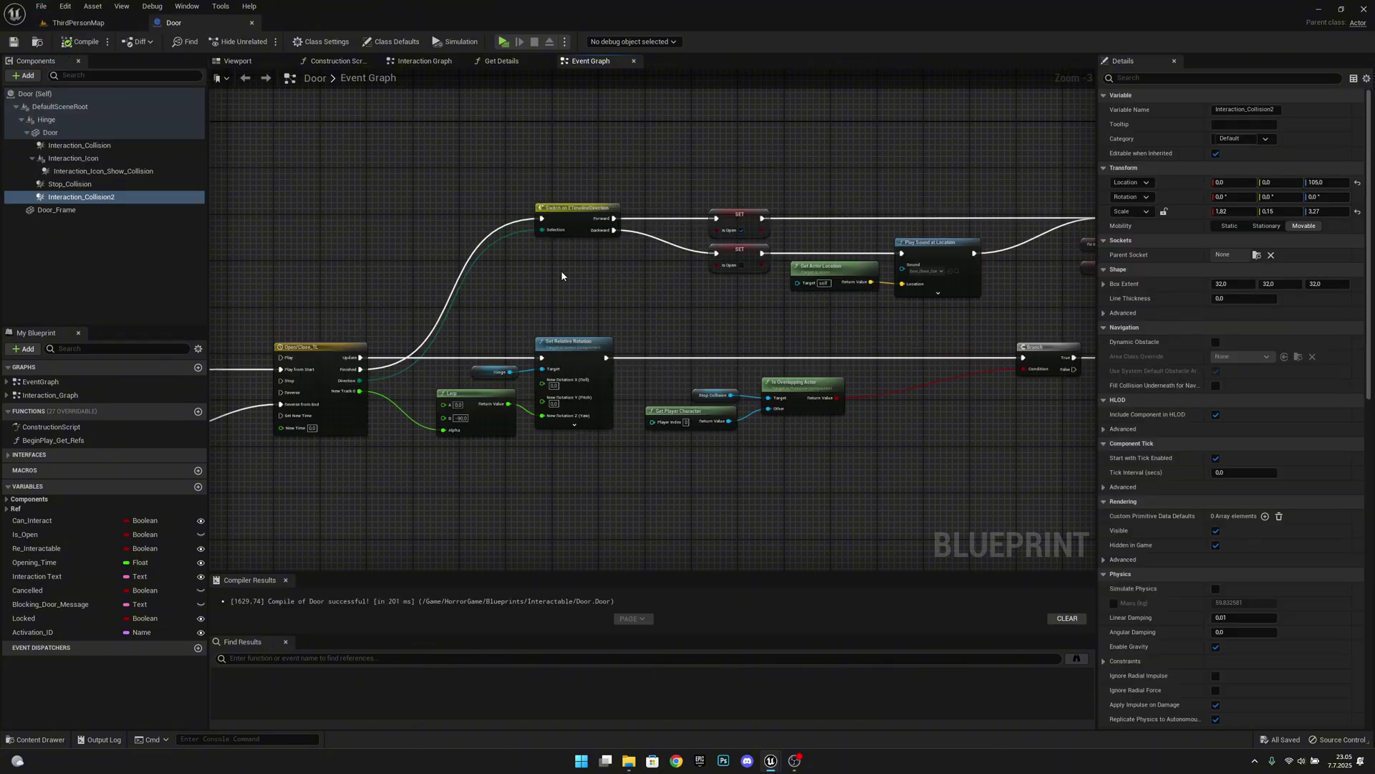
# Step: Dismiss the antivirus notification and centre the BeginPlay nodes in the graph
pyautogui.scroll(-5, 561, 269)
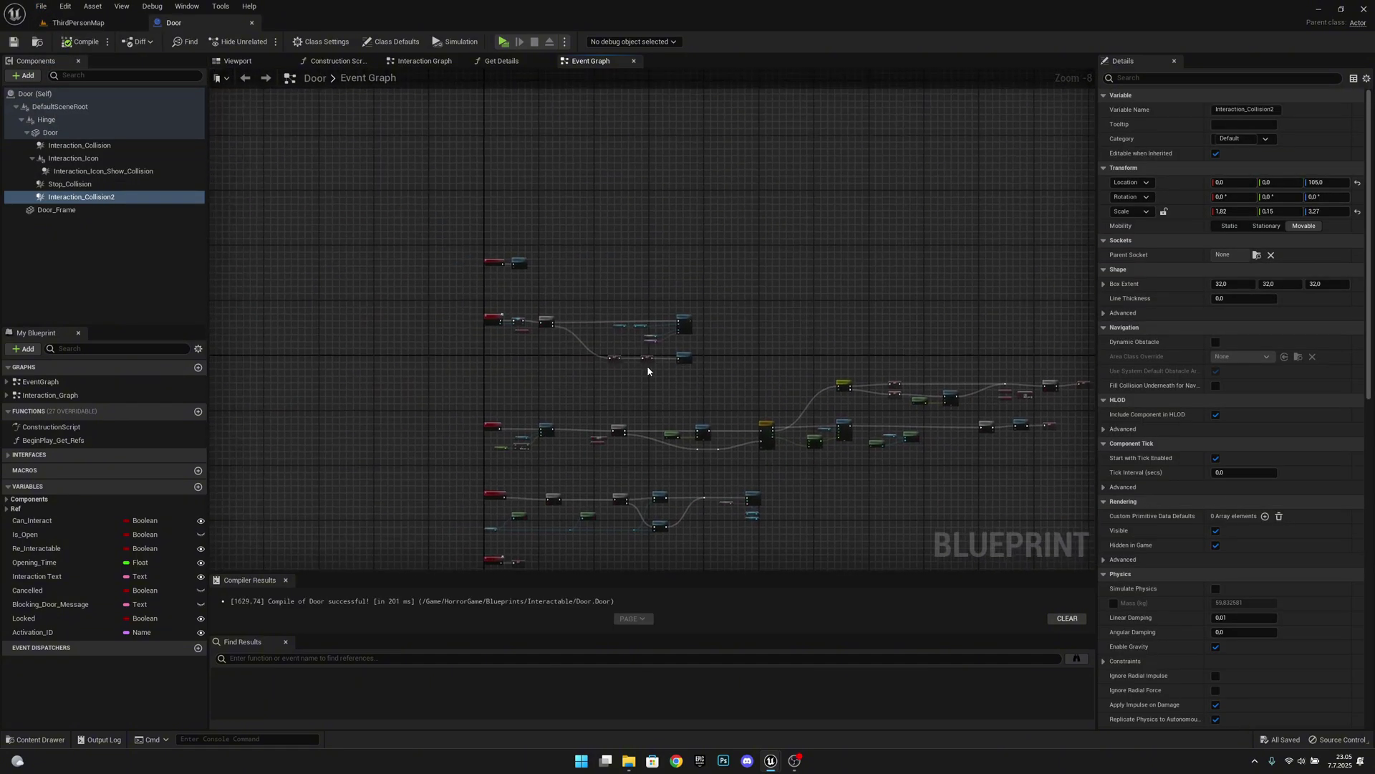
pyautogui.scroll(6, 561, 348)
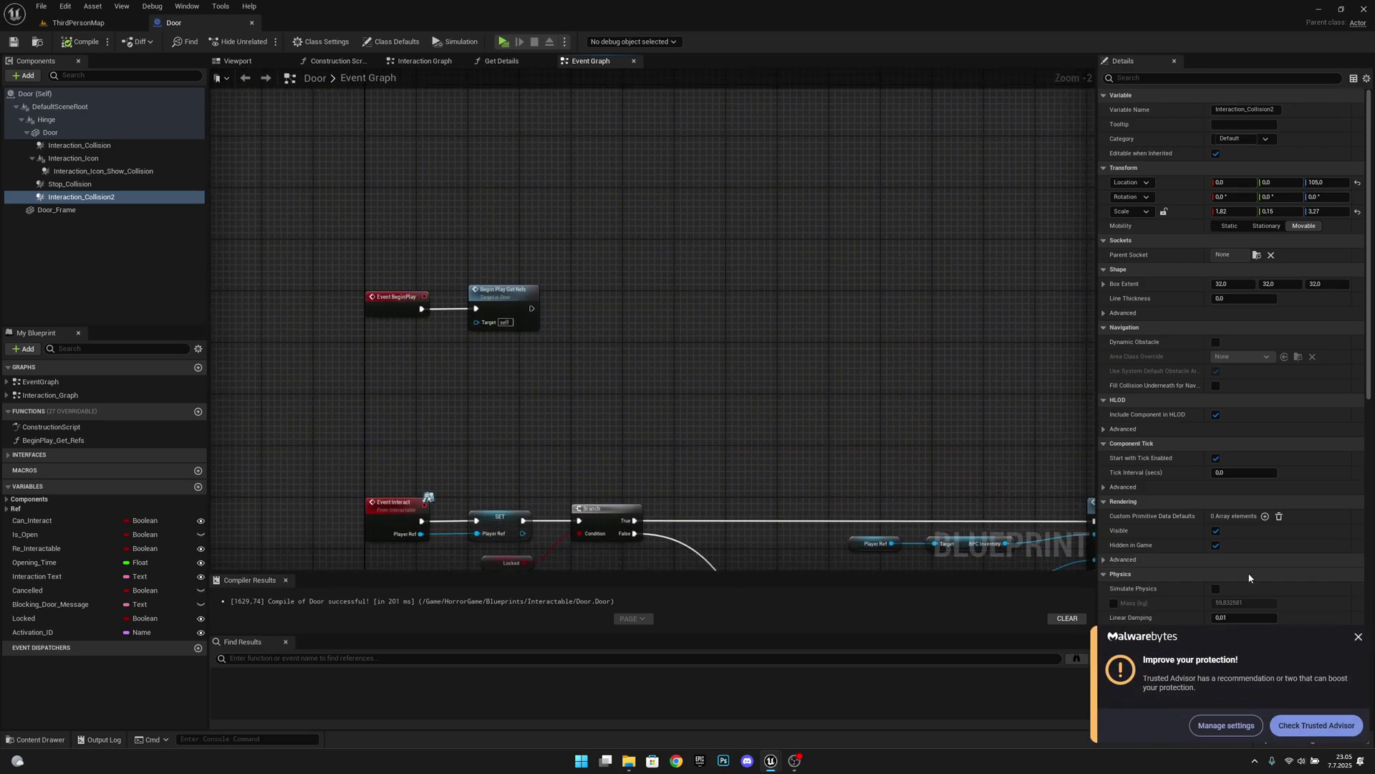
pyautogui.click(1356, 635)
pyautogui.scroll(2, 617, 338)
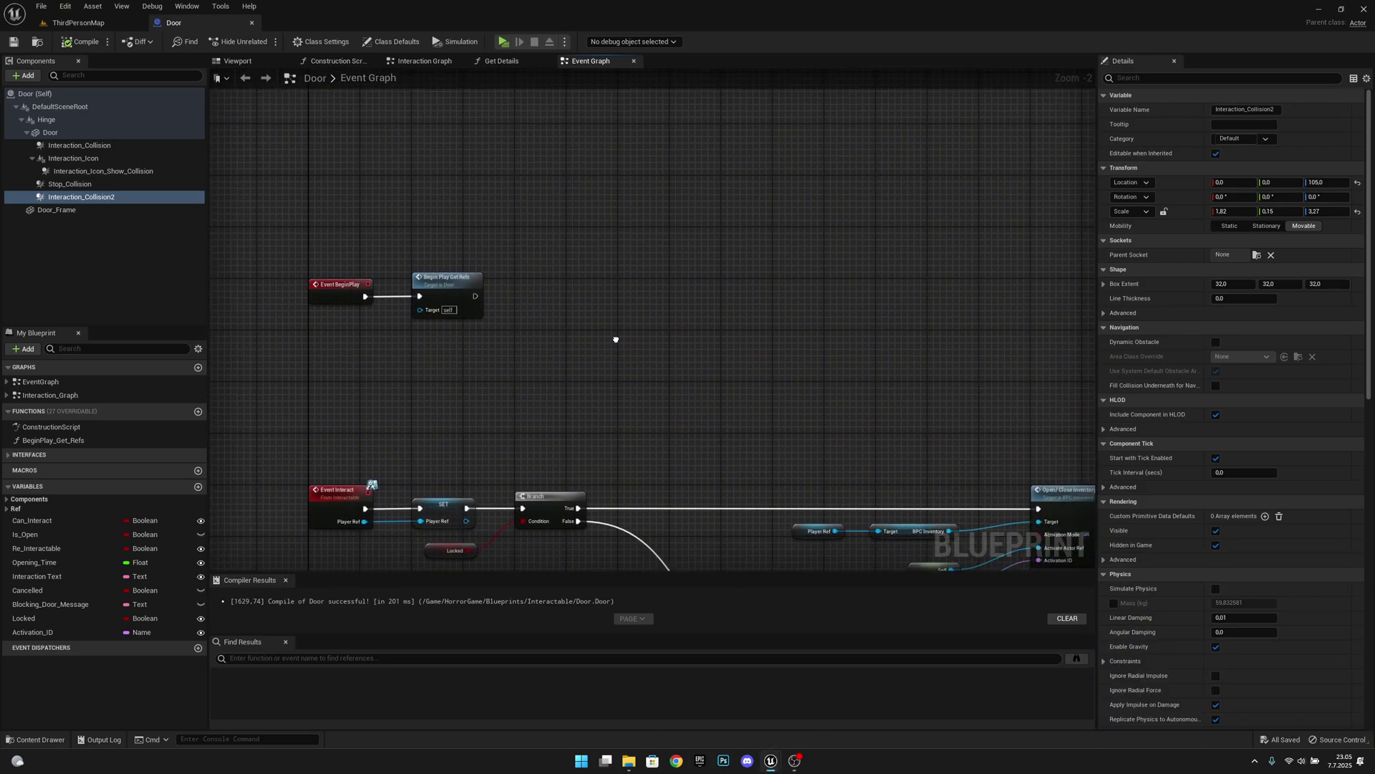
pyautogui.moveTo(505, 311); pyautogui.dragTo(530, 300, button='right')
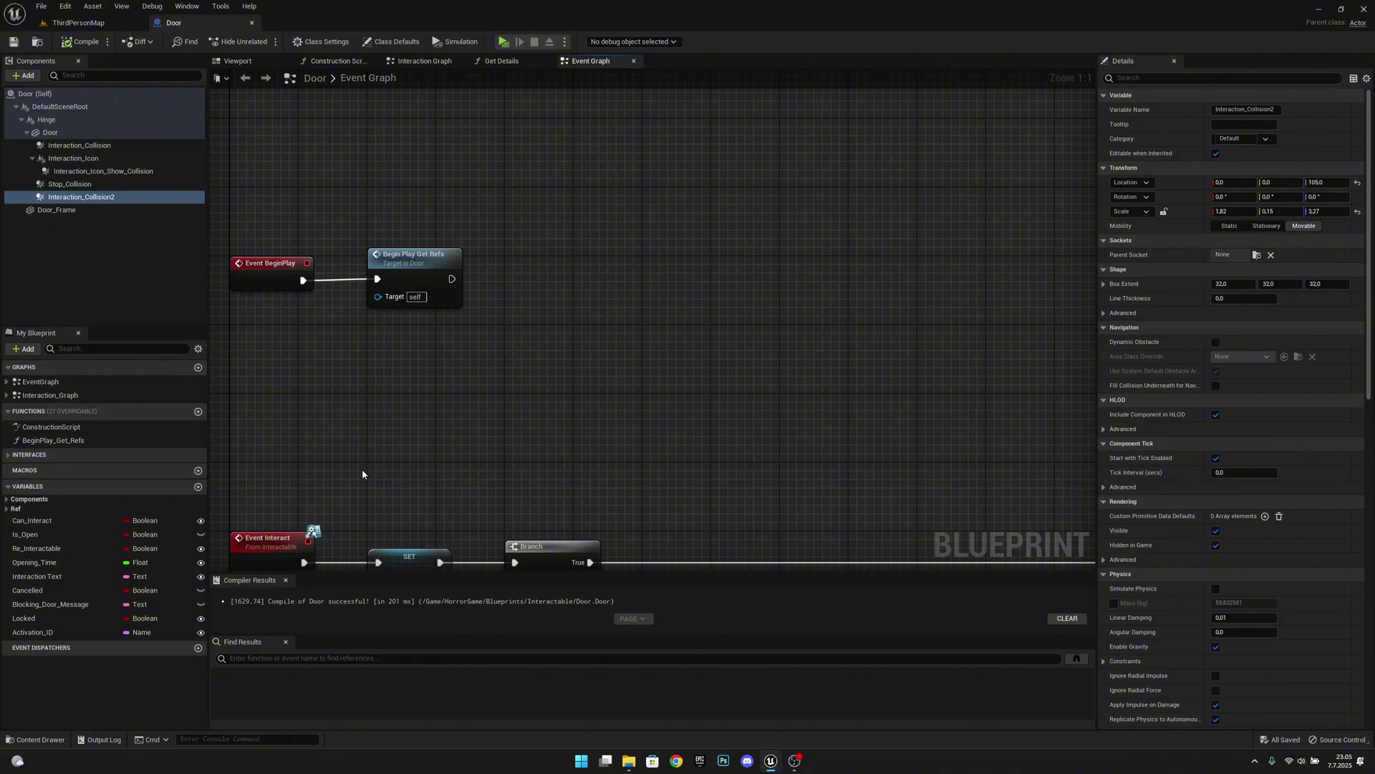
# Step: Add Boolean Door_Fully_Interactable in a Settings category and move Re_Interactable into Settings too
pyautogui.click(198, 487)
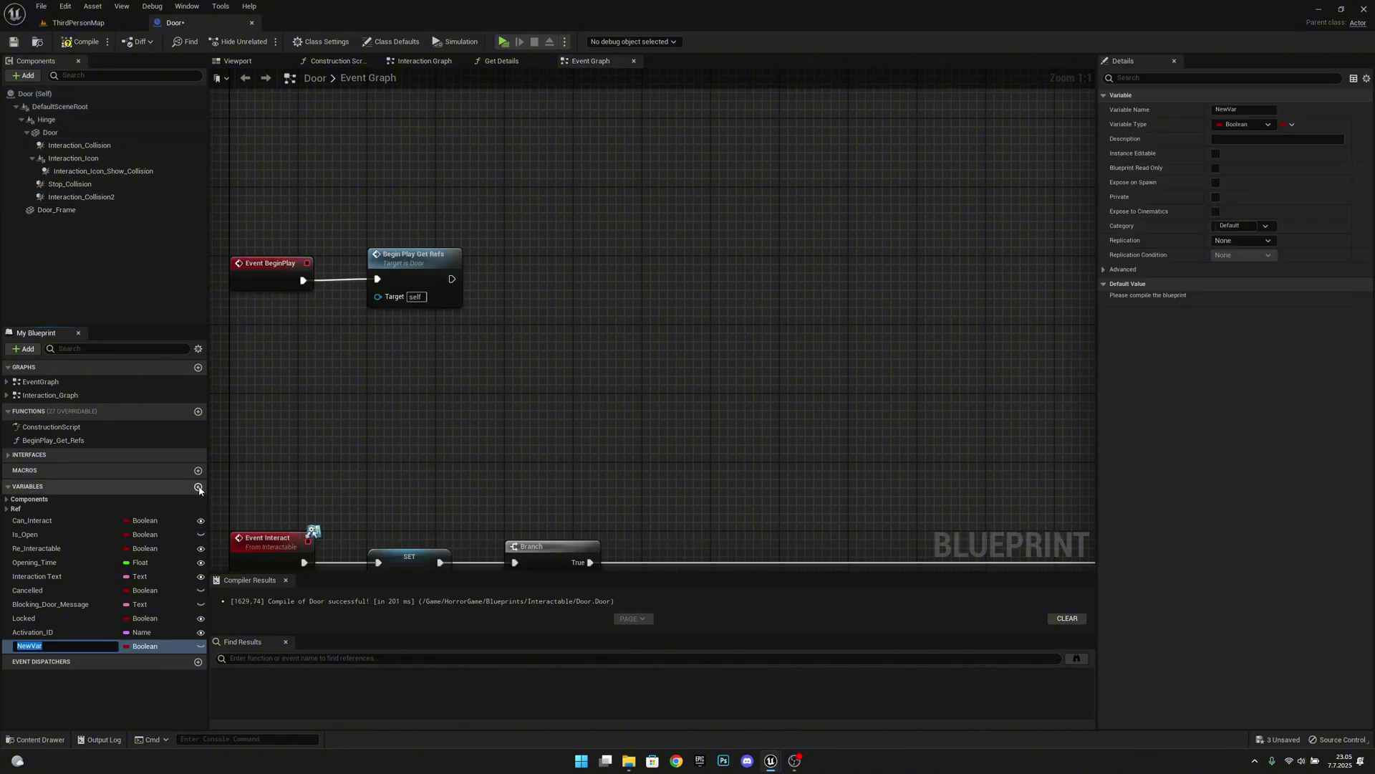
pyautogui.write('Door_Fully_Interactable')
pyautogui.press('Return')
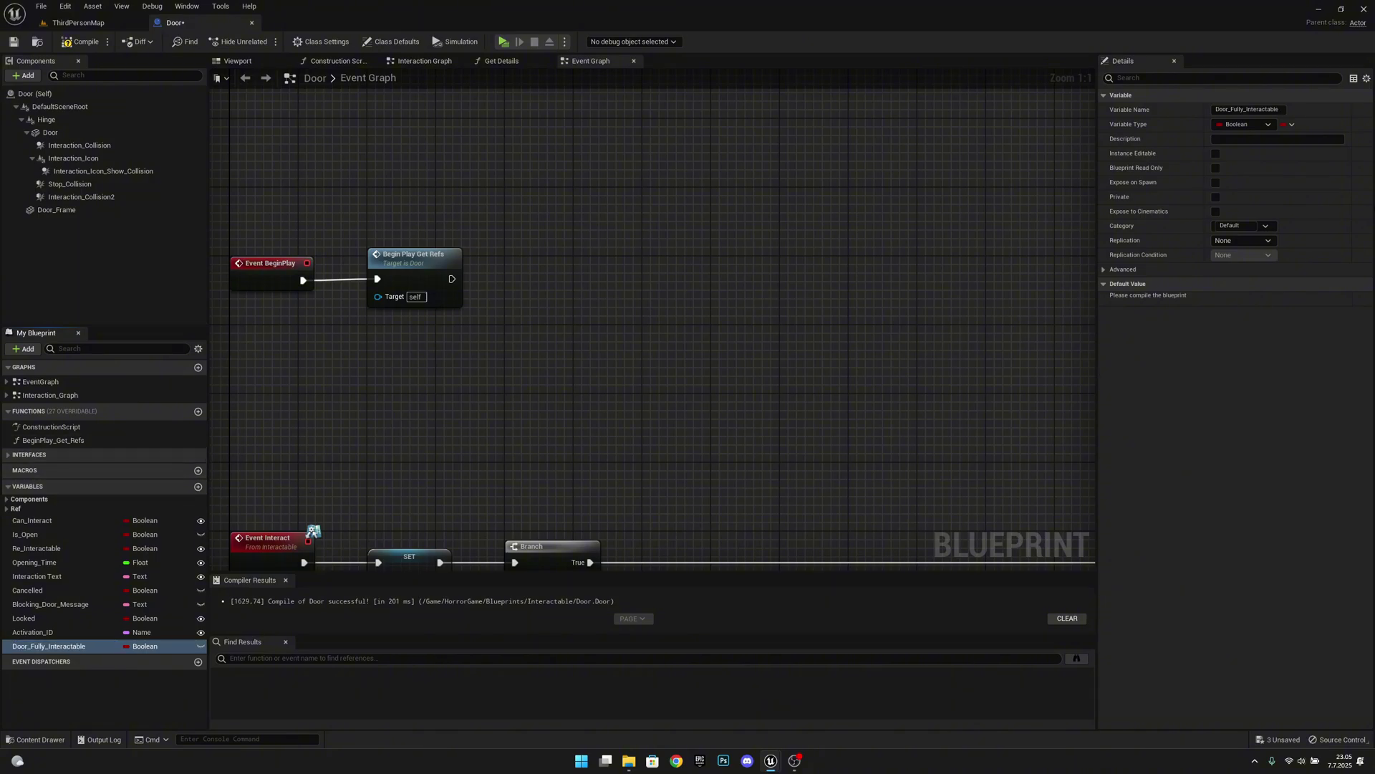
pyautogui.click(1252, 226)
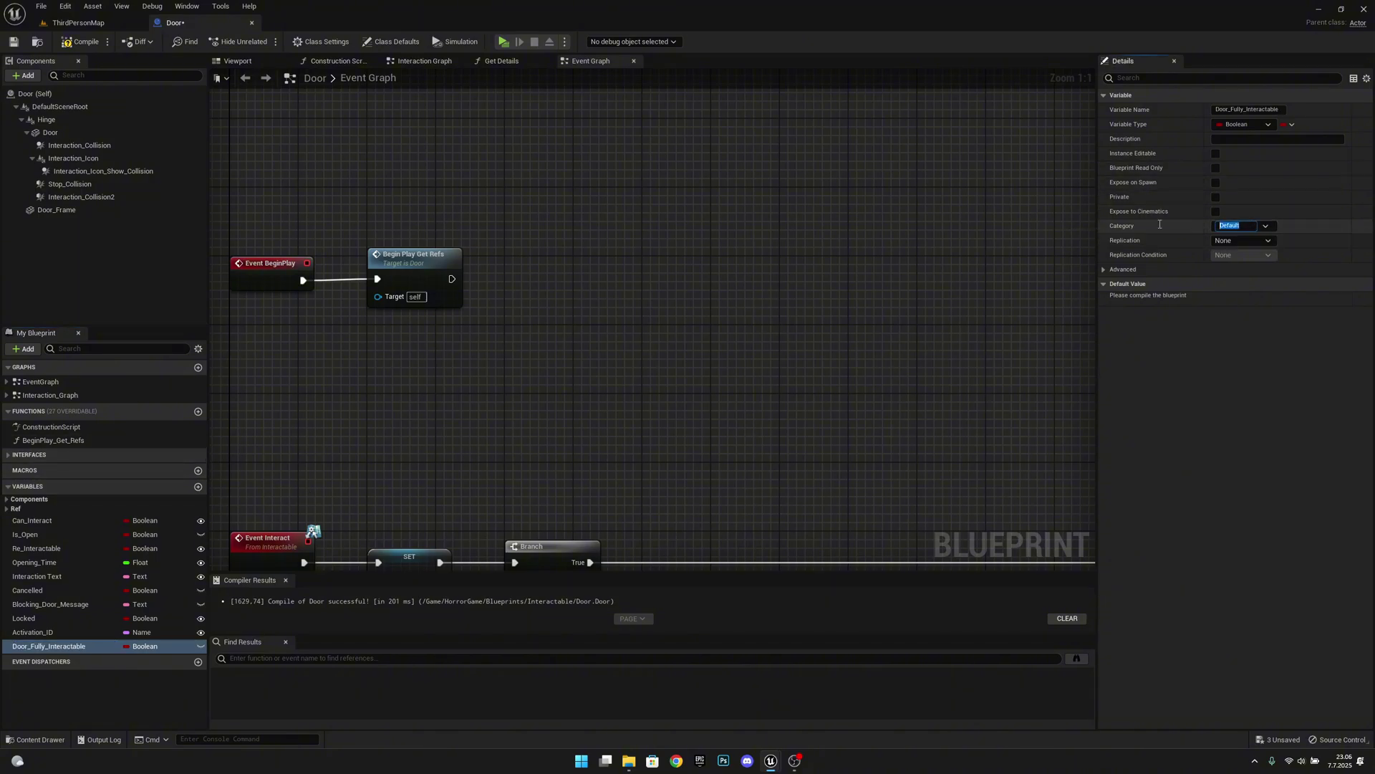
pyautogui.write('Settings')
pyautogui.press('Return')
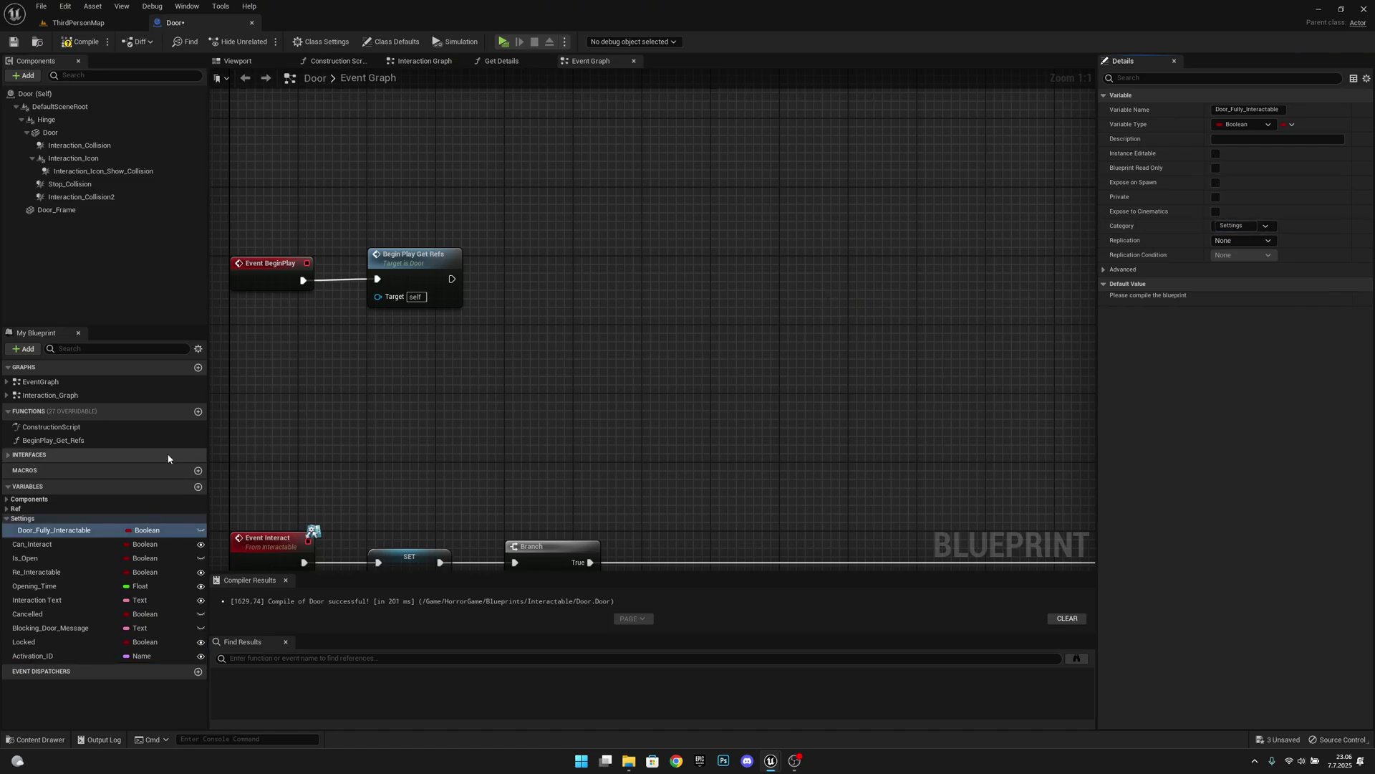
pyautogui.moveTo(36, 572); pyautogui.dragTo(41, 532)
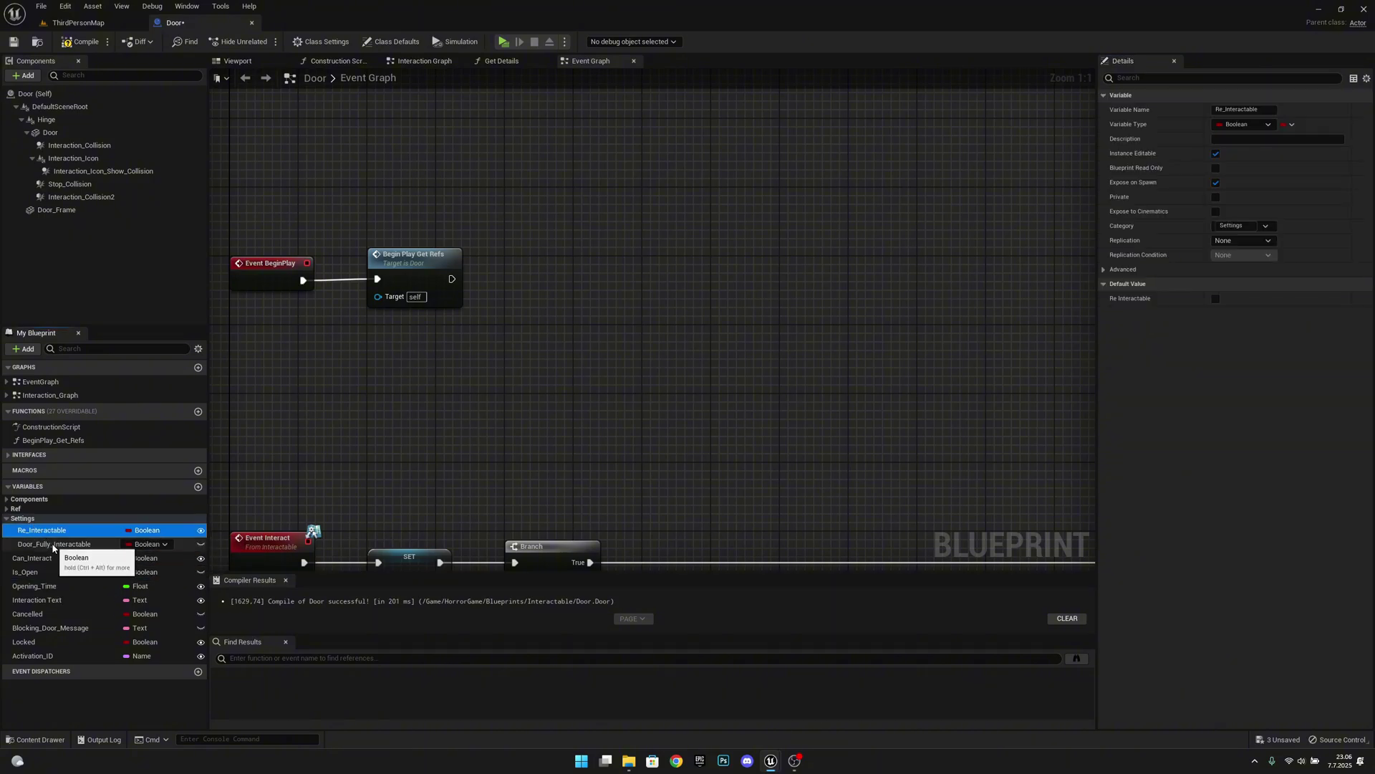
pyautogui.click(53, 546)
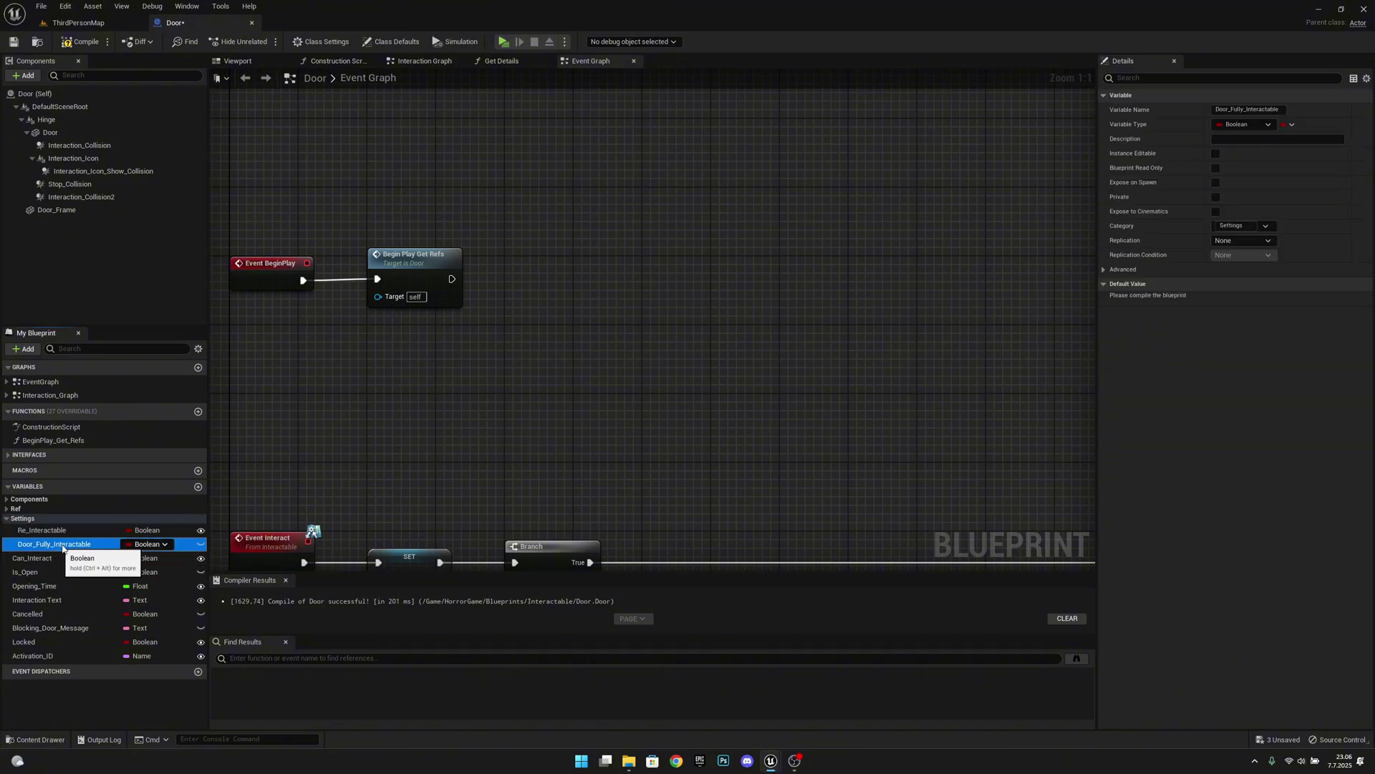